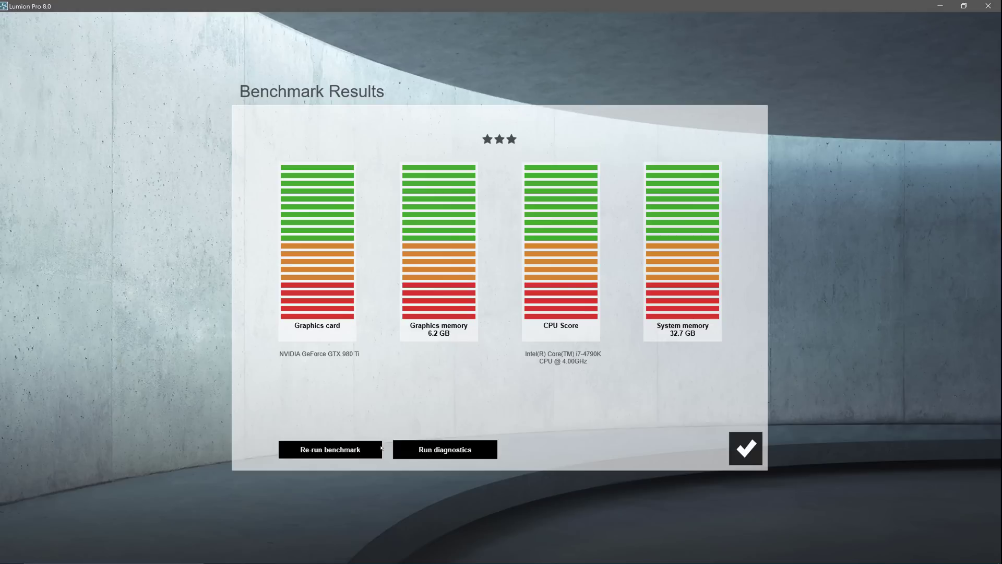
Step: Close the benchmark results and look through the linked Lumion 8 rendering tutorial blog post, minimising the browser when done
{"action": "left_click", "coordinate": [746, 446]}
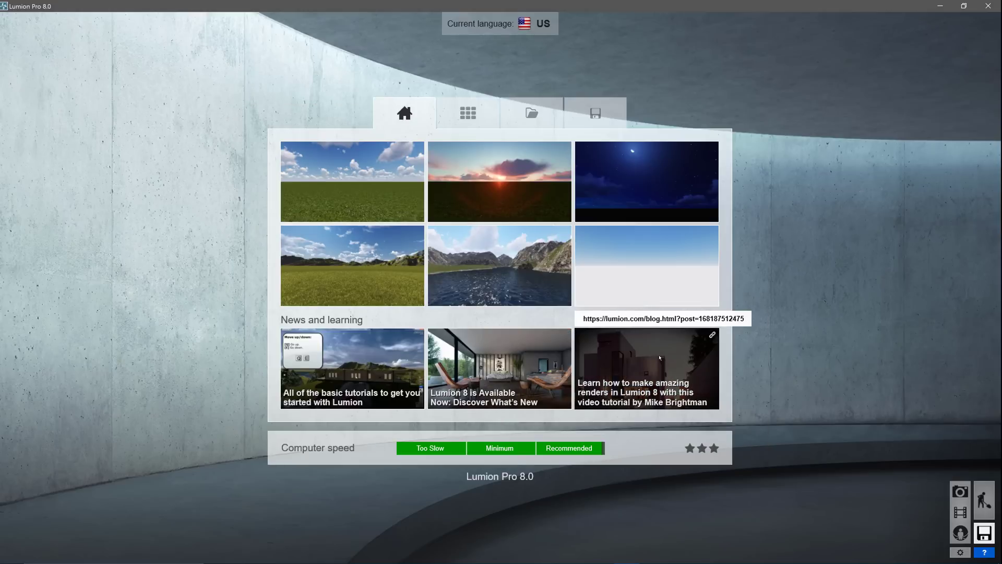
{"action": "left_click", "coordinate": [660, 358]}
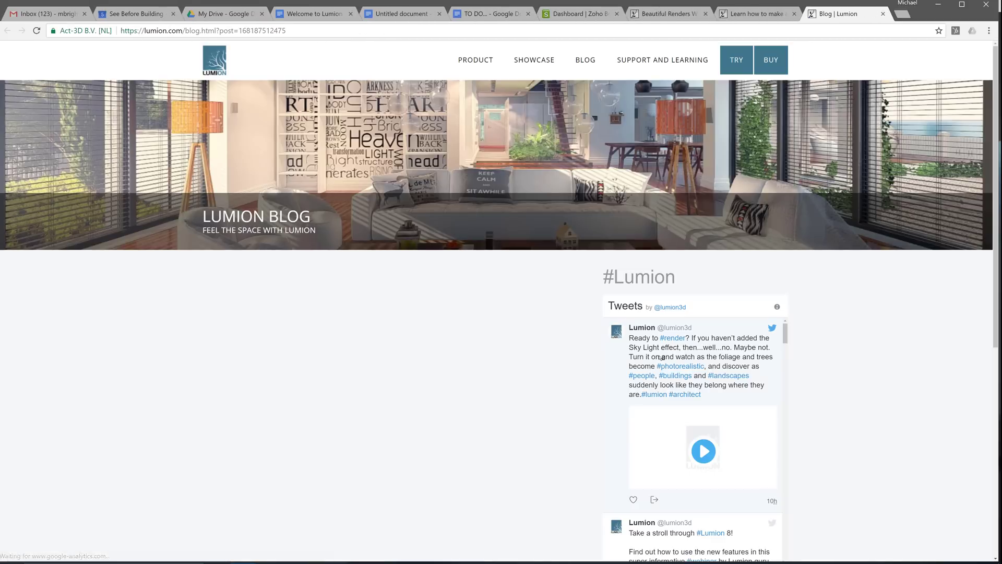
{"action": "scroll", "coordinate": [463, 180], "scroll_direction": "down", "scroll_amount": 6}
{"action": "scroll", "coordinate": [463, 182], "scroll_direction": "down", "scroll_amount": 5}
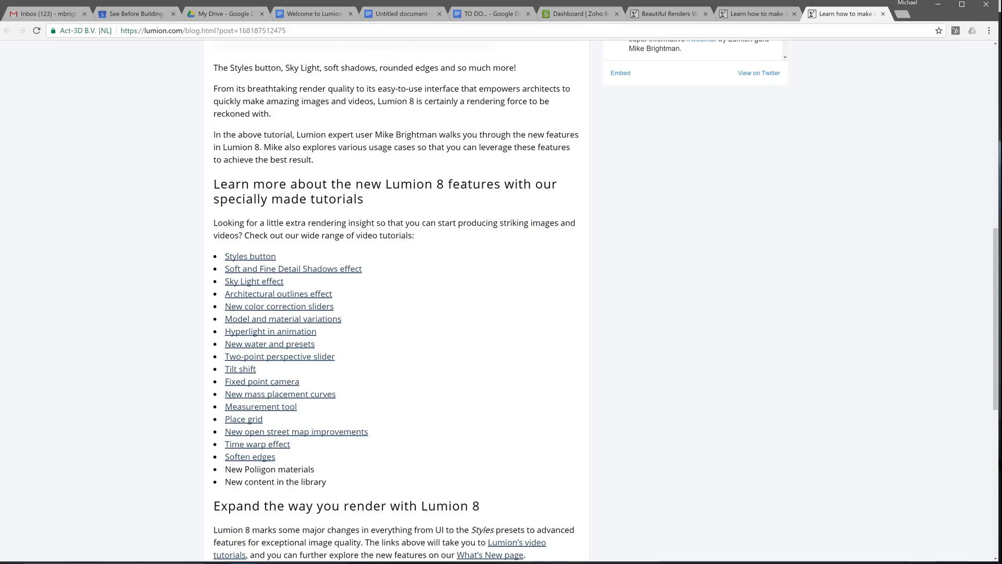
{"action": "scroll", "coordinate": [467, 190], "scroll_direction": "up", "scroll_amount": 5}
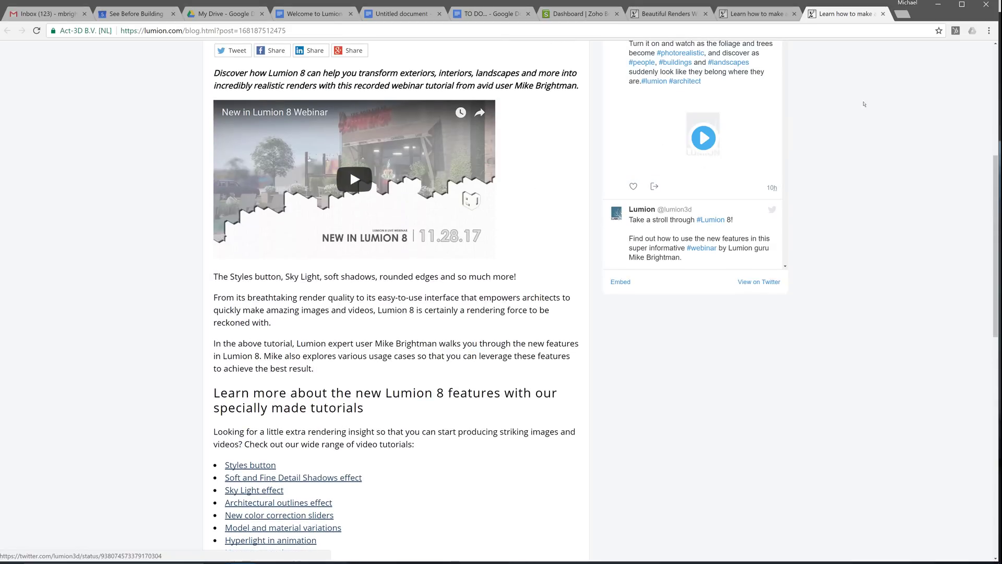
{"action": "left_click", "coordinate": [938, 4]}
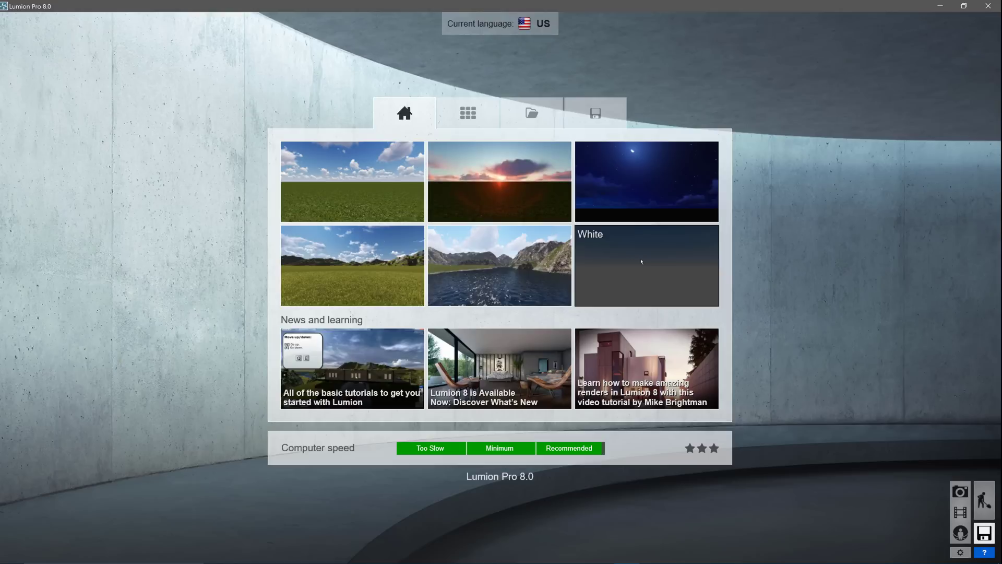
Step: Look through the start screen's example scenes, scene loading options and scene saving options
{"action": "left_click", "coordinate": [469, 112]}
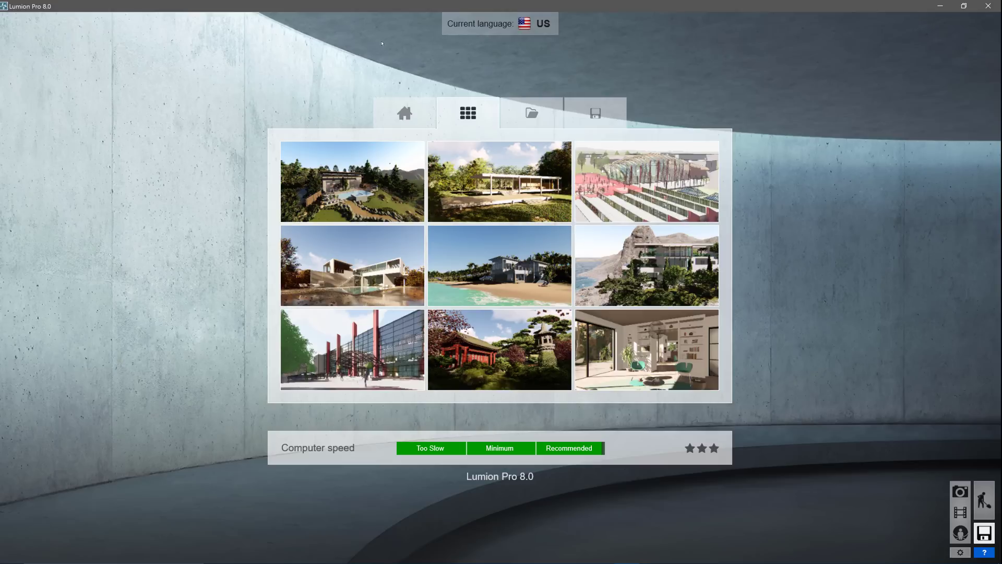
{"action": "left_click", "coordinate": [530, 108]}
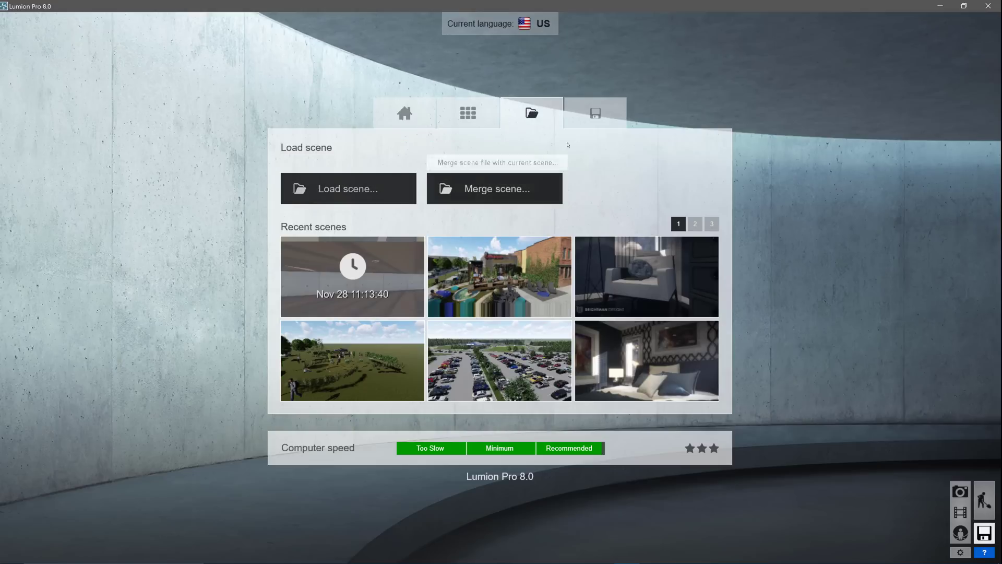
{"action": "left_click", "coordinate": [579, 119]}
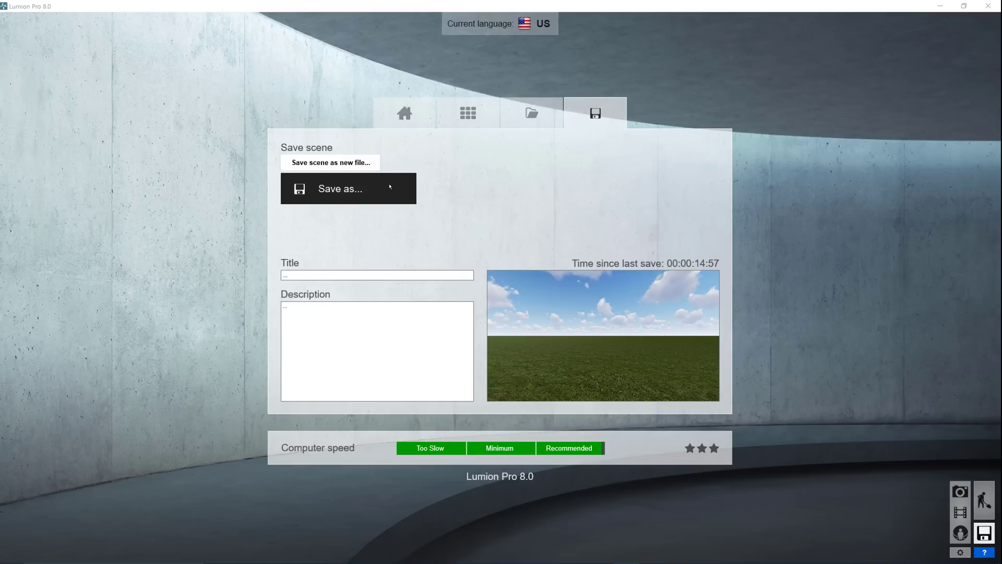
Step: Choose US as the interface language and start a new scene from the Plain template
{"action": "left_click", "coordinate": [505, 25]}
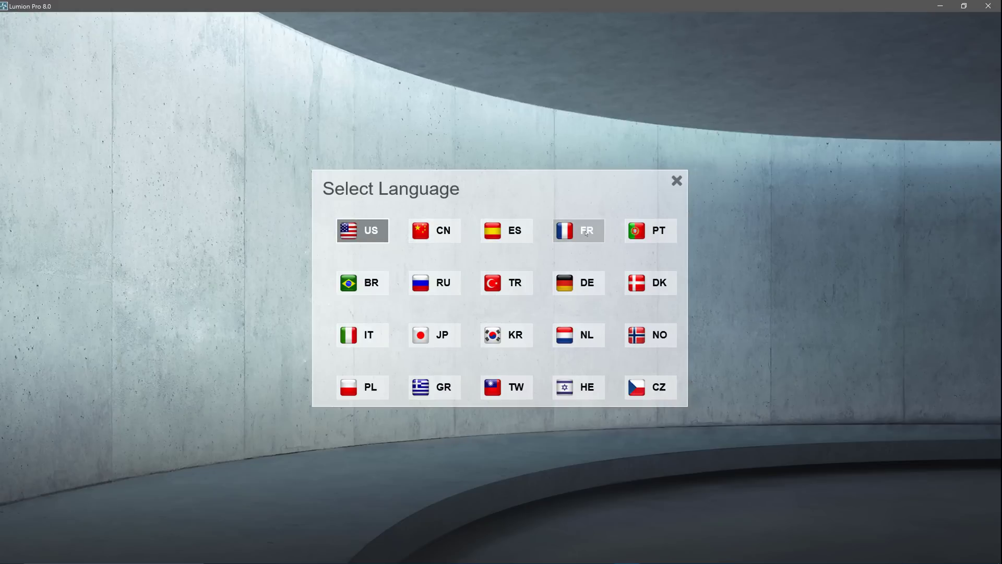
{"action": "left_click", "coordinate": [367, 234]}
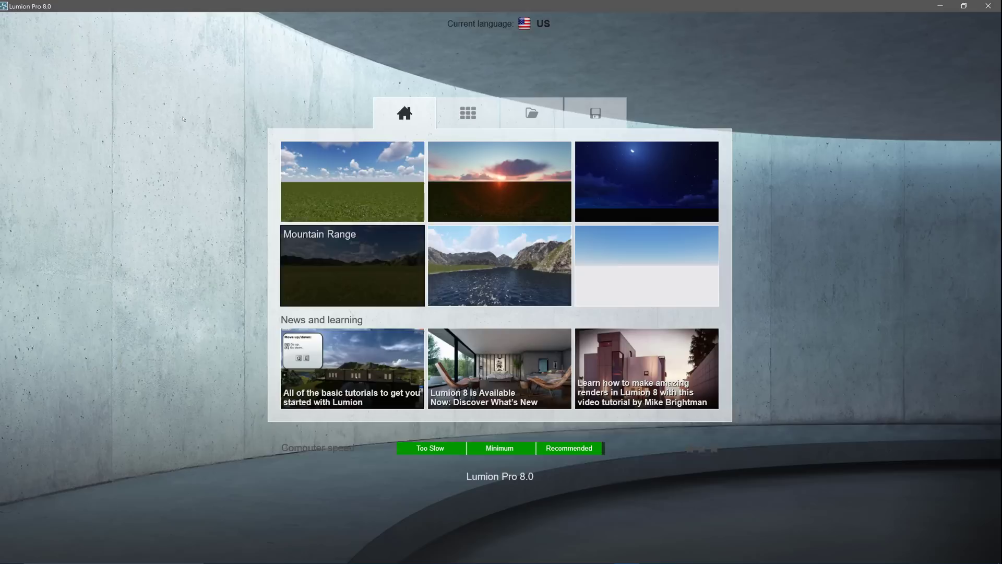
{"action": "left_click", "coordinate": [344, 181]}
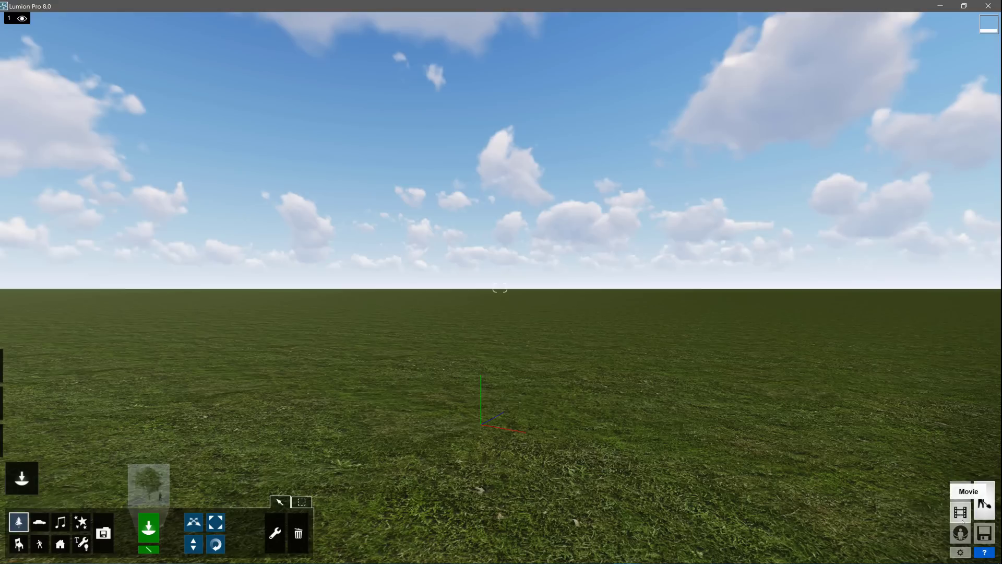
Step: Set the editor resolution to 66% and turn off high-quality trees and terrain in the editor settings
{"action": "left_click", "coordinate": [983, 501]}
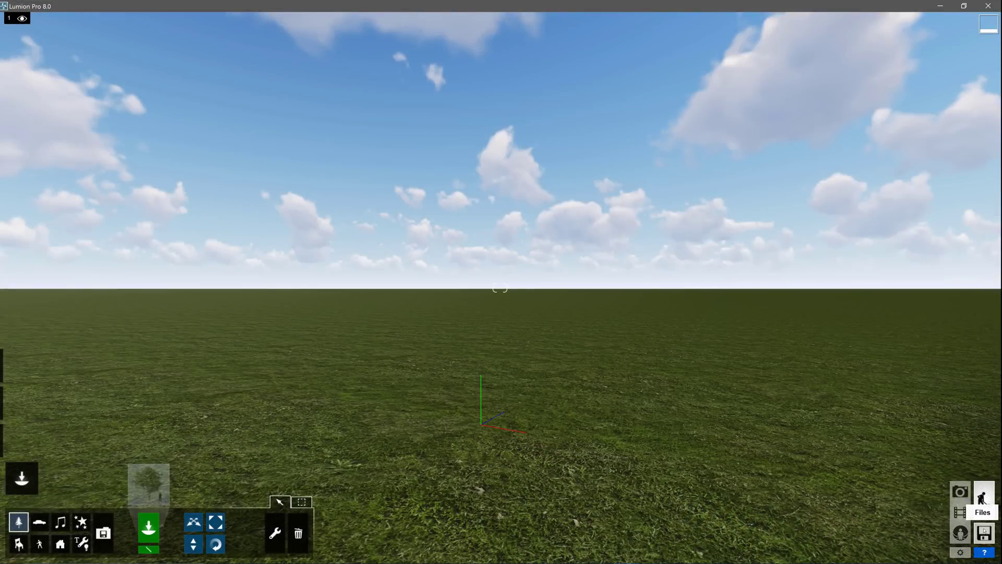
{"action": "left_click", "coordinate": [960, 552]}
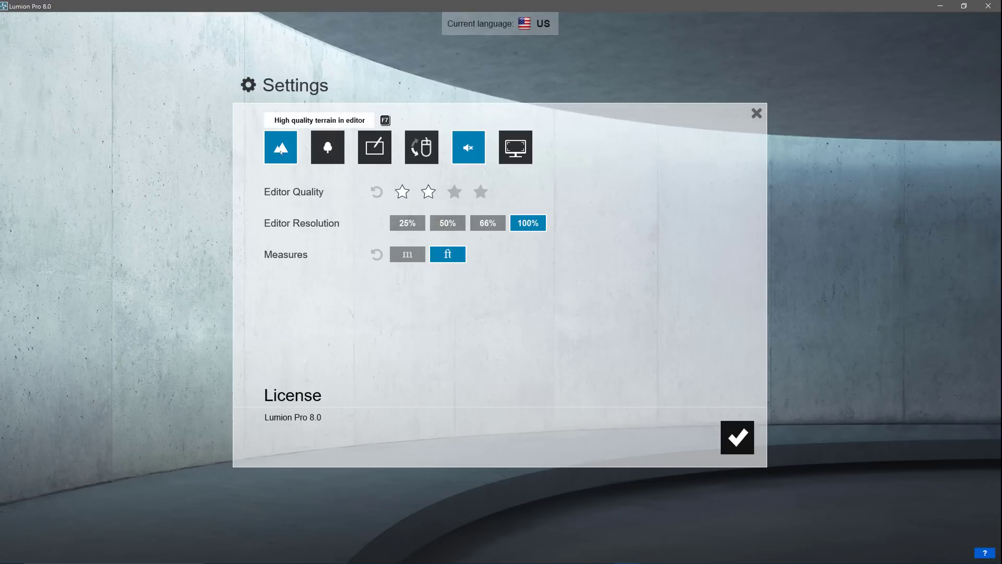
{"action": "left_click", "coordinate": [328, 147]}
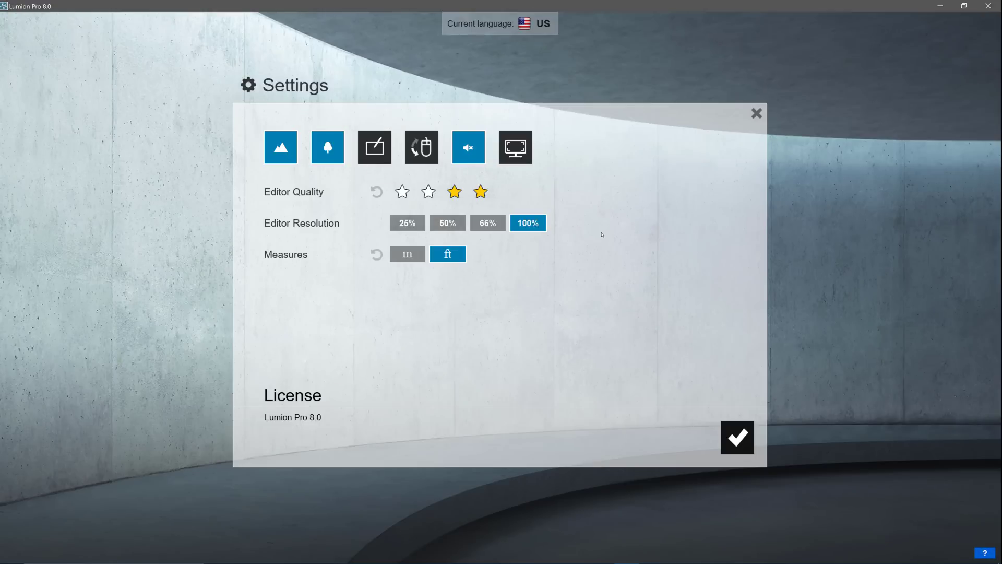
{"action": "left_click", "coordinate": [487, 223]}
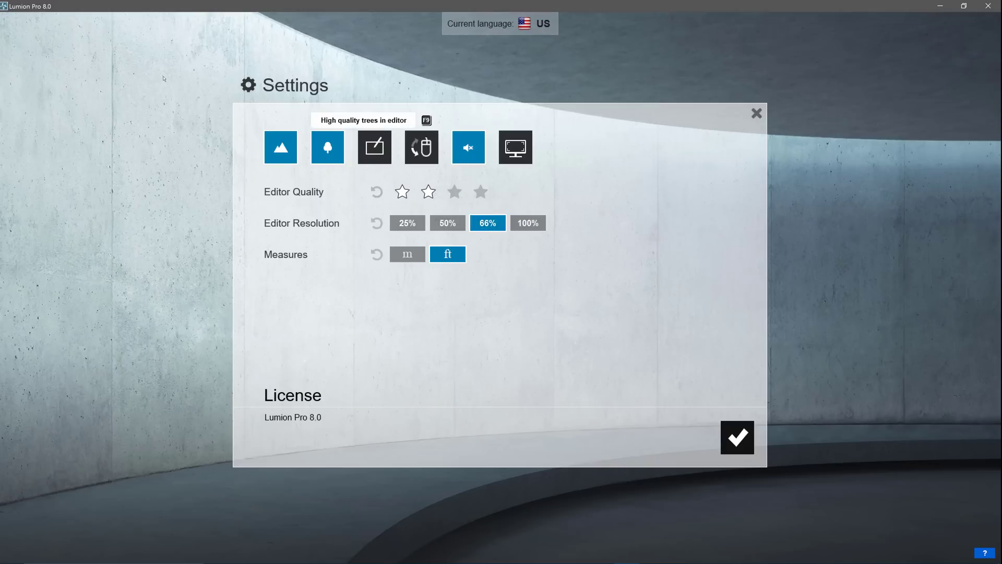
{"action": "left_click", "coordinate": [328, 148]}
{"action": "left_click", "coordinate": [277, 151]}
{"action": "left_click", "coordinate": [738, 437]}
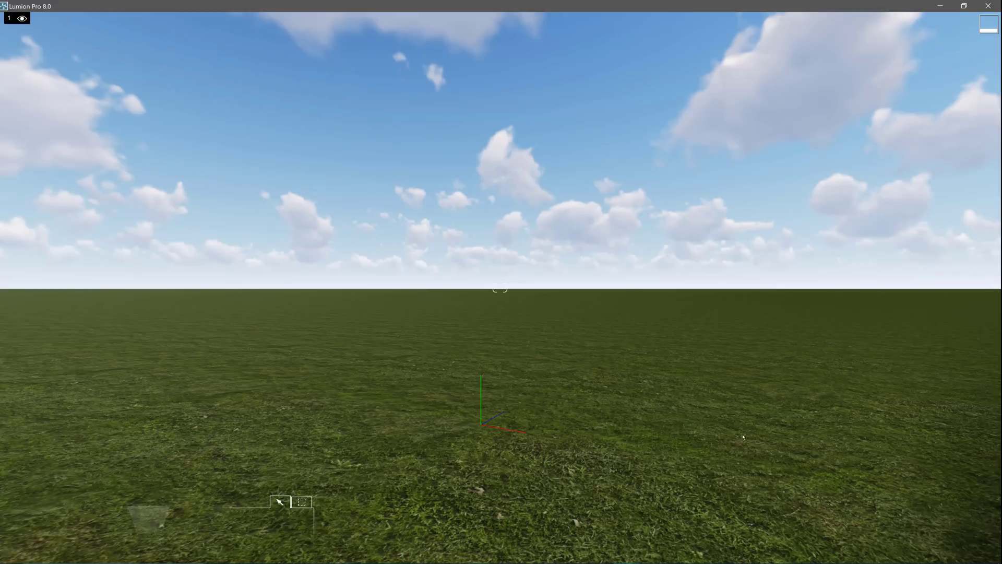
{"action": "left_click", "coordinate": [983, 552]}
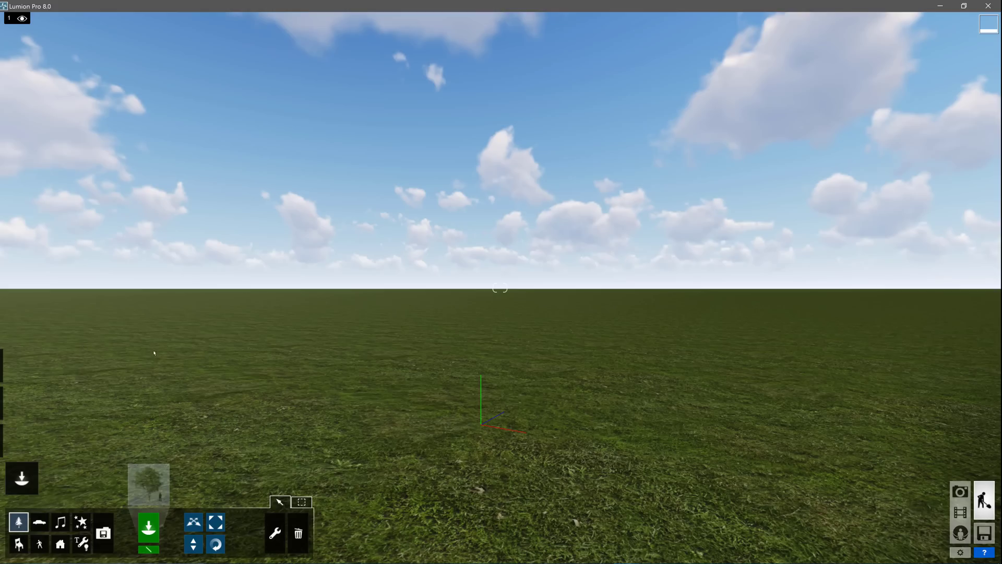
{"action": "mouse_move", "coordinate": [21, 366]}
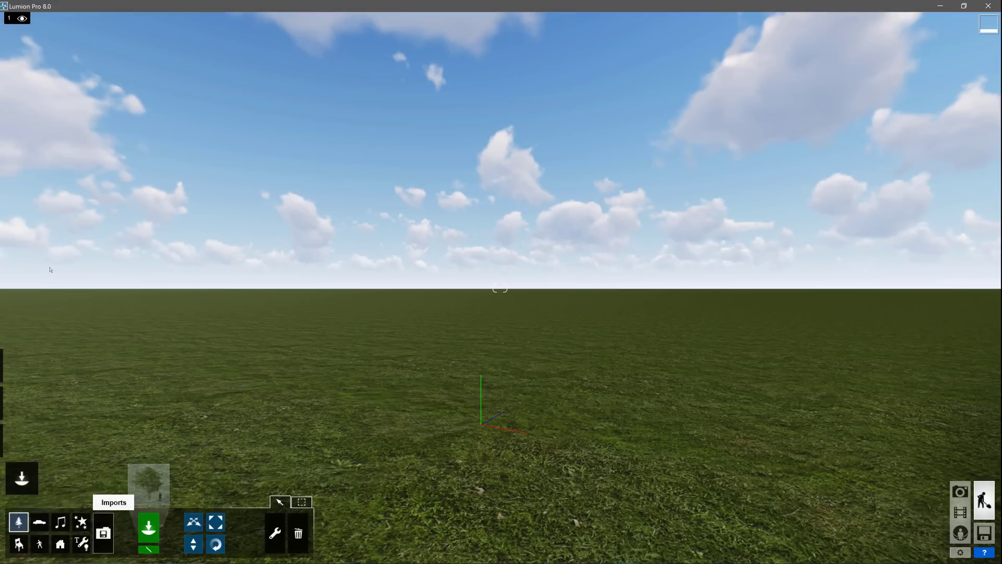
Step: Import the SketchUp file TSWFA_BLVD Coffee Shop.skp as a new model, with its name unchanged, in the Main (default) category folder
{"action": "left_click", "coordinate": [103, 533]}
{"action": "left_click", "coordinate": [183, 484]}
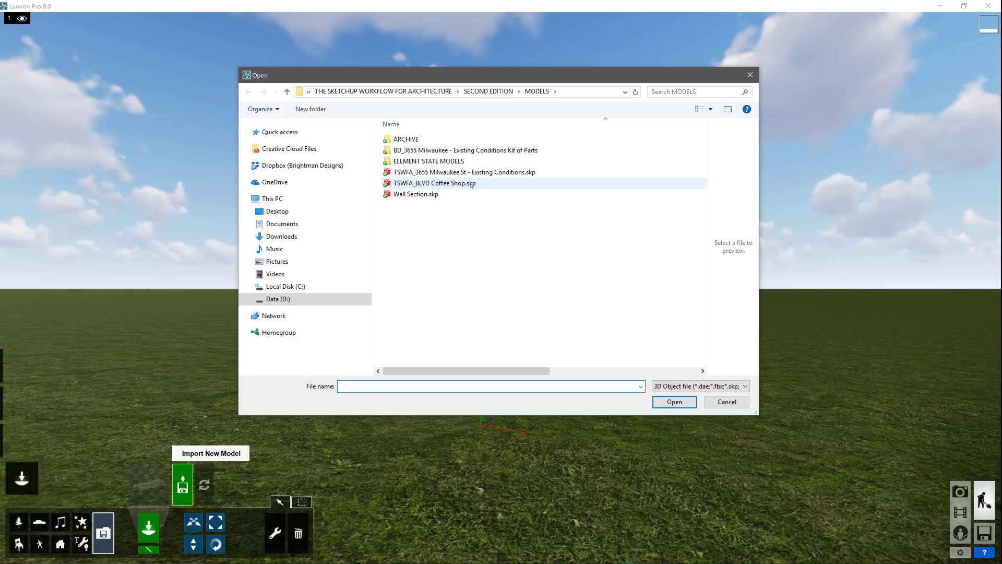
{"action": "left_click", "coordinate": [435, 183]}
{"action": "left_click", "coordinate": [734, 383]}
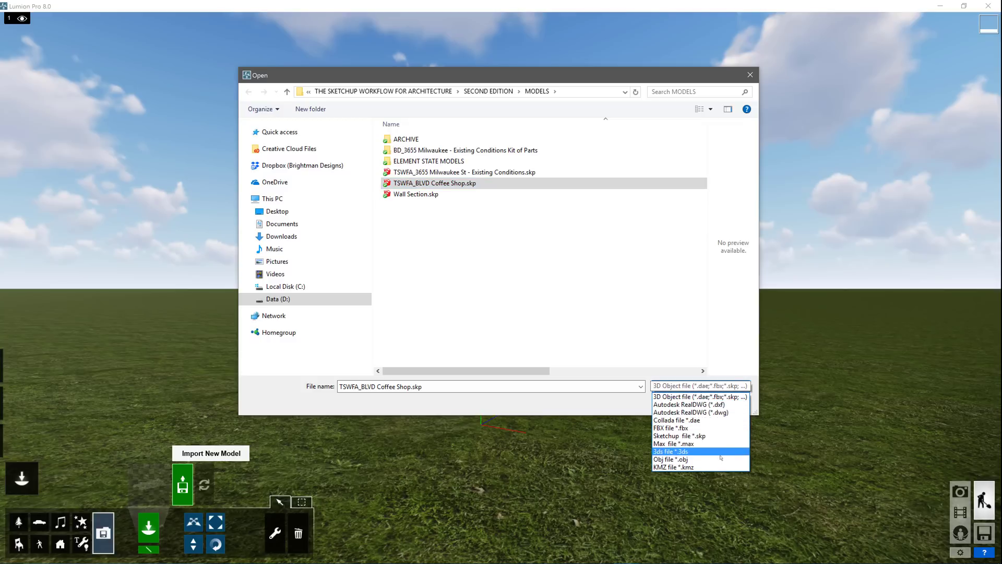
{"action": "left_click", "coordinate": [700, 435]}
{"action": "left_click", "coordinate": [680, 402]}
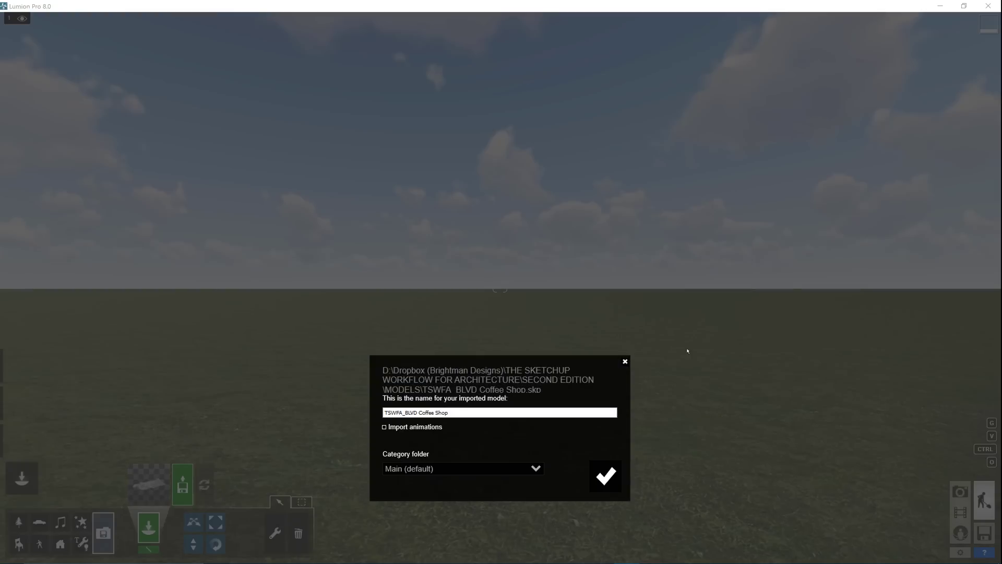
{"action": "left_click", "coordinate": [606, 475]}
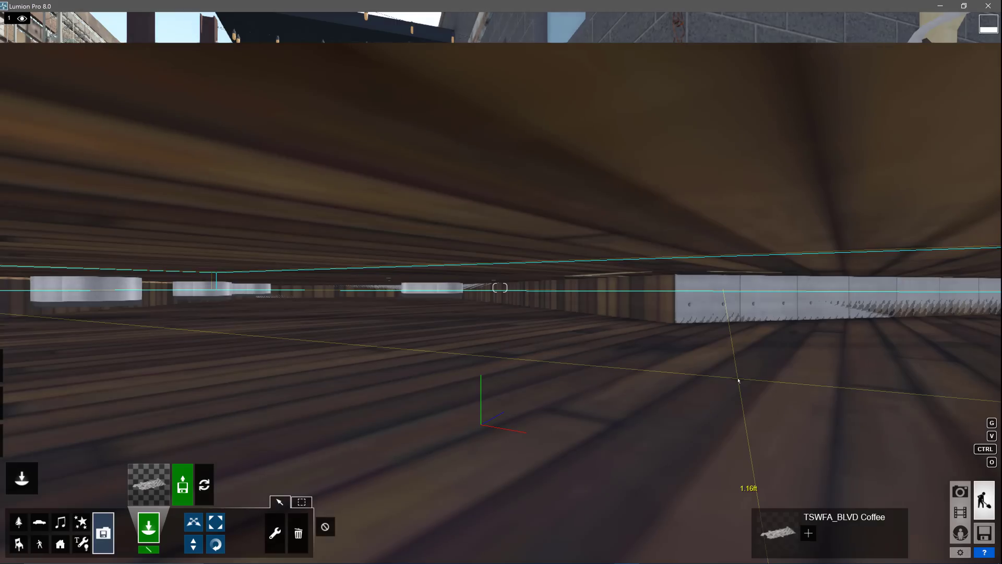
Step: Place the imported coffee shop model in the scene and back the camera away to show the building
{"action": "key", "text": "q"}
{"action": "key", "text": "s"}
{"action": "mouse_move", "coordinate": [738, 381]}
{"action": "right_mouse_down"}
{"action": "mouse_move", "coordinate": [643, 380]}
{"action": "mouse_move", "coordinate": [747, 384]}
{"action": "right_mouse_up"}
{"action": "key", "text": "s"}
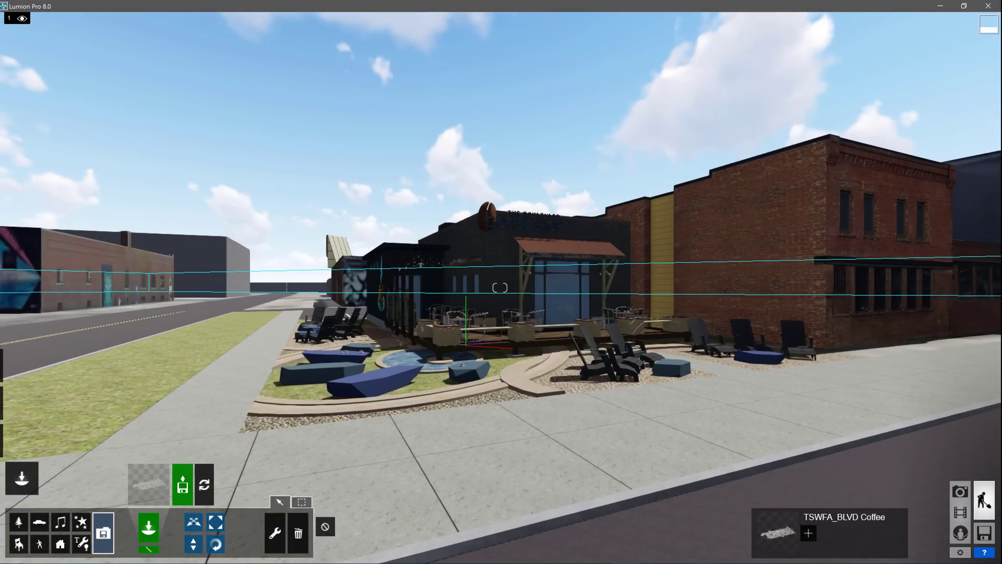
Step: Move the camera around the coffee shop to examine its street front, outdoor seating and wooden deck
{"action": "key", "text": "w"}
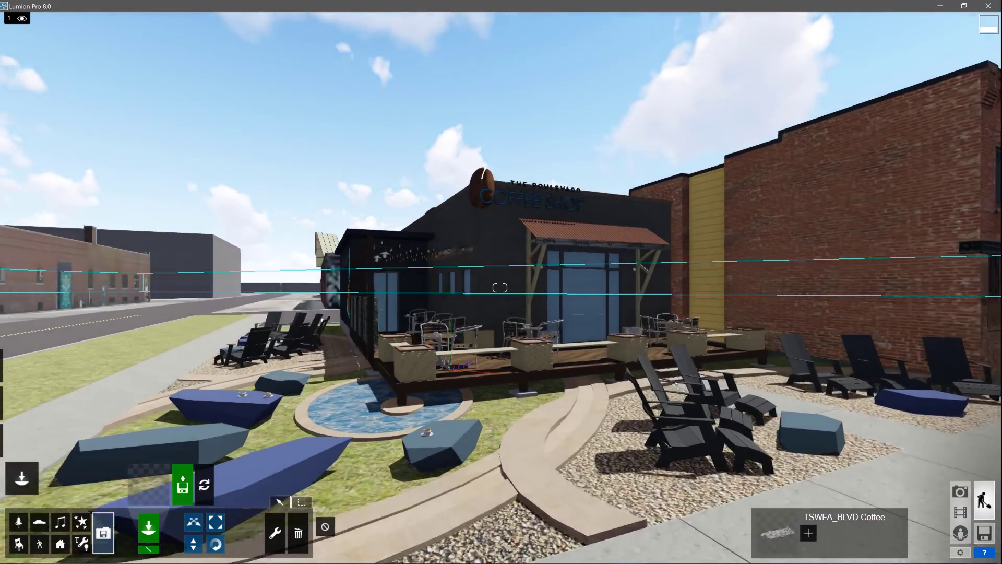
{"action": "key", "text": "s"}
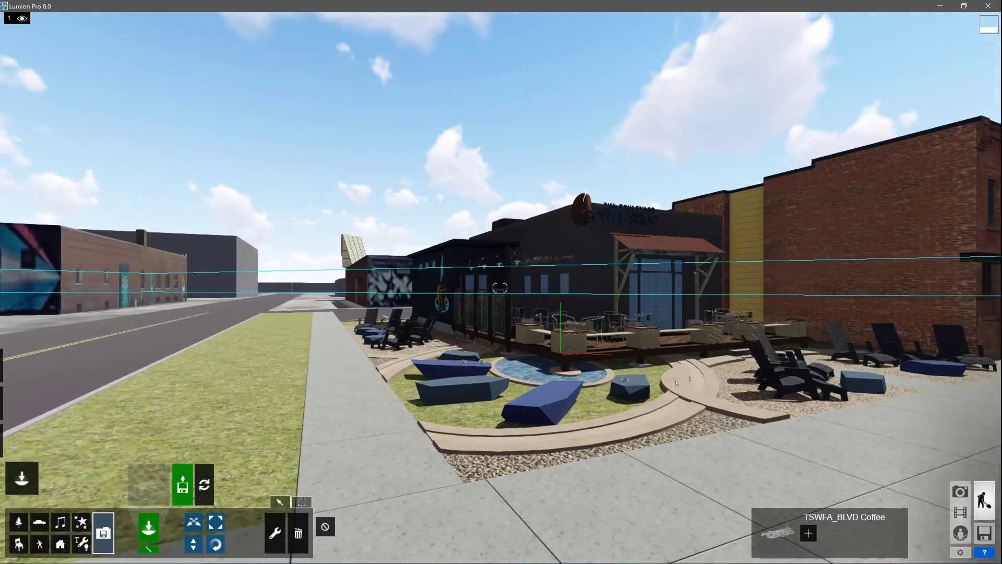
{"action": "key", "text": "e"}
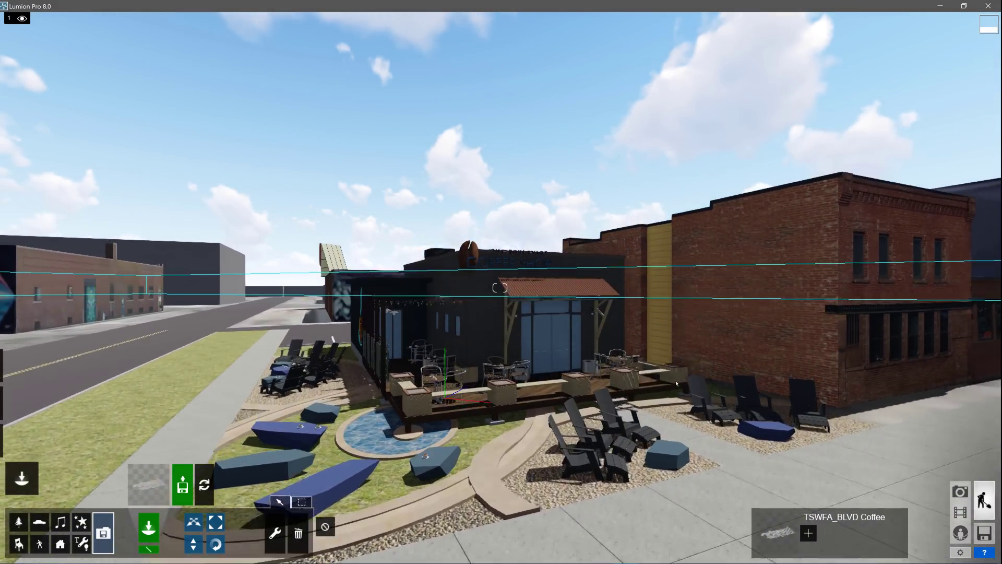
{"action": "key", "text": "e"}
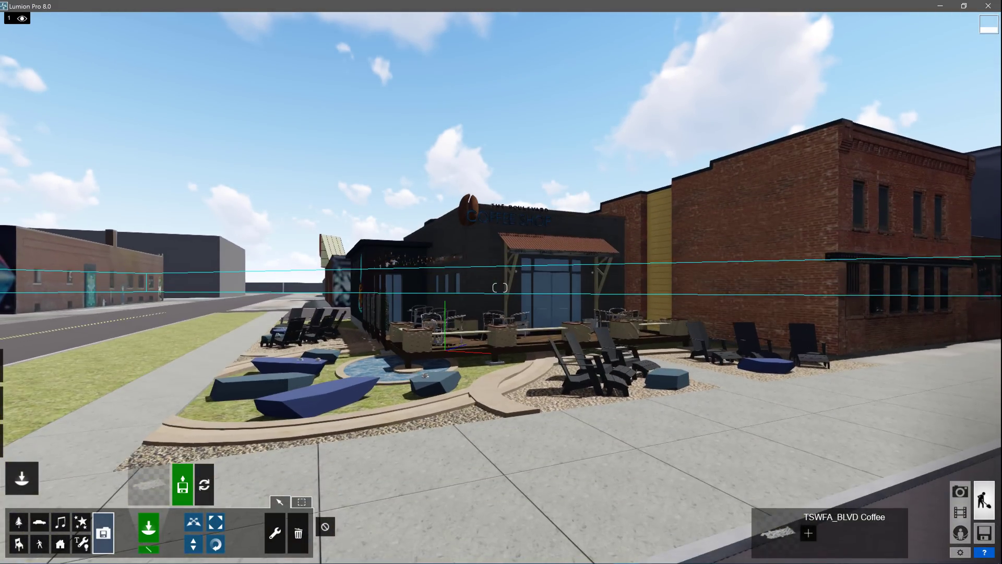
{"action": "right_click_drag", "start_coordinate": [676, 383], "coordinate": [721, 384]}
{"action": "key", "text": "w"}
{"action": "right_click_drag", "start_coordinate": [501, 287], "coordinate": [140, 288]}
{"action": "right_click_drag", "start_coordinate": [574, 384], "coordinate": [997, 384]}
{"action": "right_click_drag", "start_coordinate": [500, 288], "coordinate": [866, 288]}
{"action": "right_click_drag", "start_coordinate": [553, 384], "coordinate": [575, 383]}
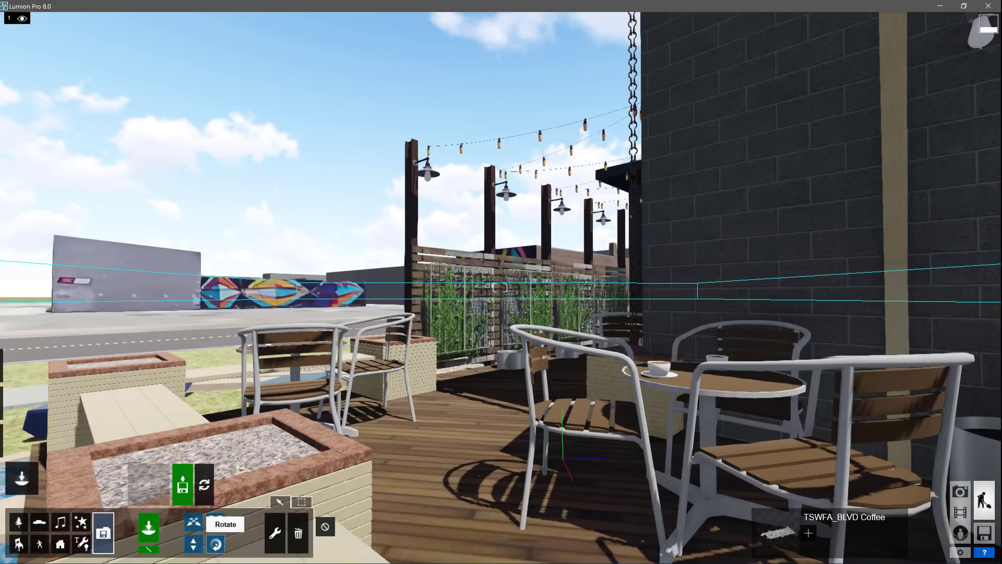
Step: Set the coffee shop model's position to X 0, Y 5 and Z 0 ft
{"action": "left_click", "coordinate": [302, 502]}
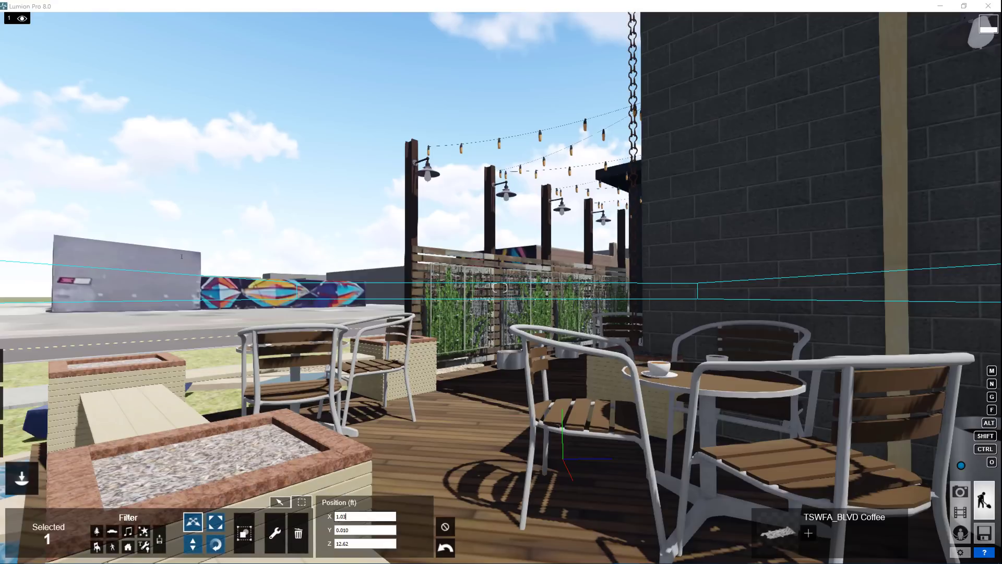
{"action": "type", "text": "0"}
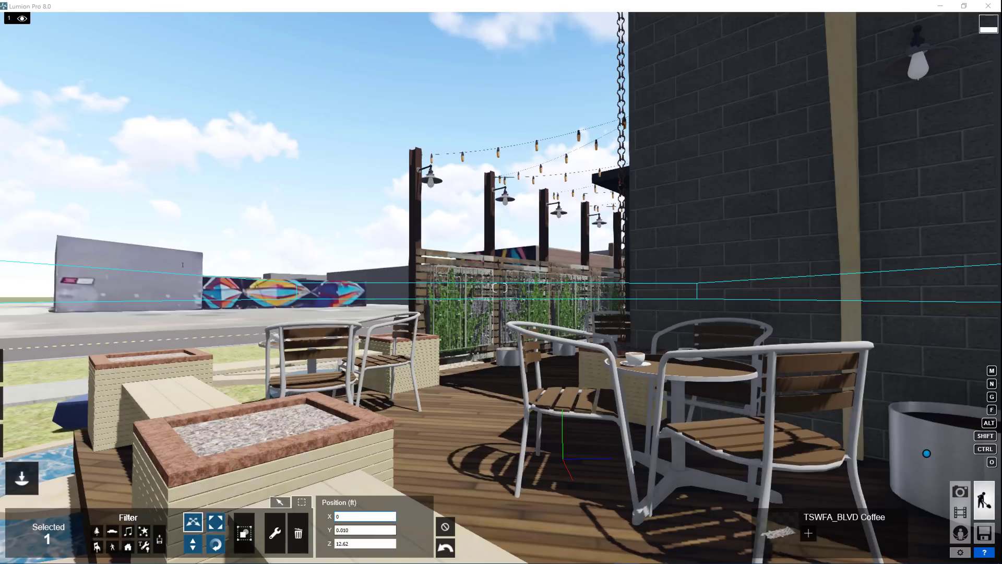
{"action": "type", "text": "5"}
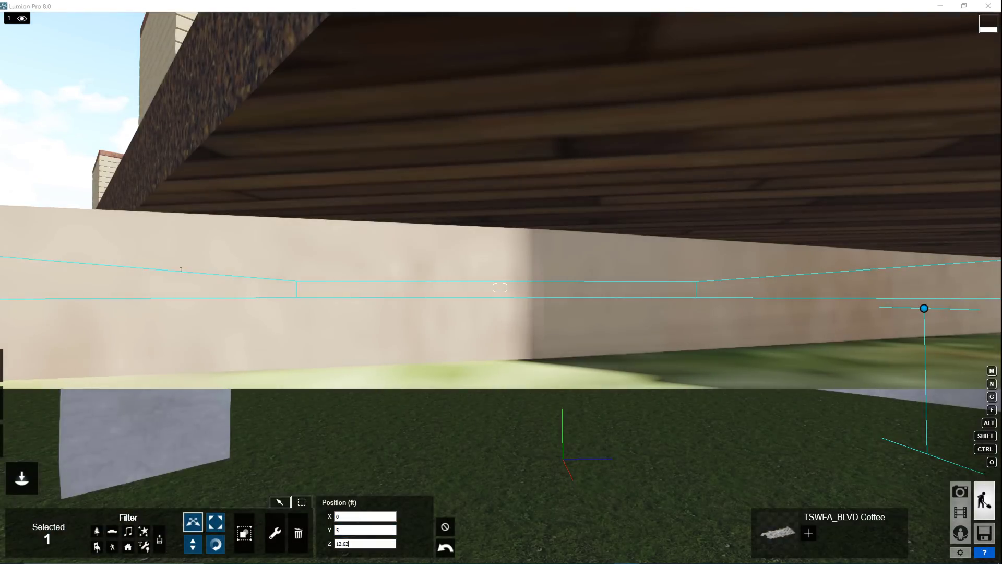
{"action": "type", "text": "0"}
{"action": "key", "text": "Return"}
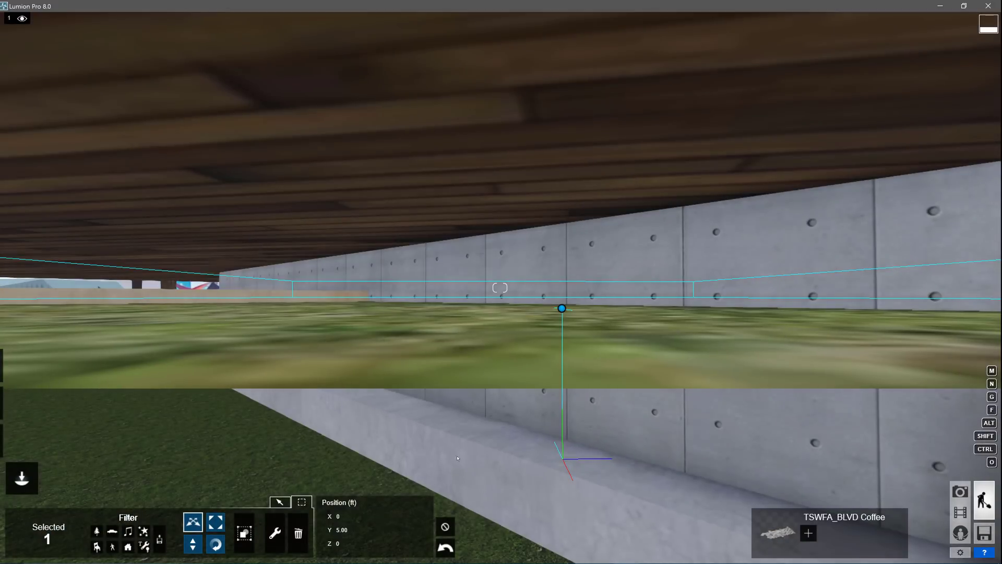
Step: Back the camera out to the coffee shop front and select the entrance's Translucent Glass Blue surface for material editing
{"action": "key", "text": "s"}
{"action": "right_click_drag", "start_coordinate": [530, 418], "coordinate": [519, 402]}
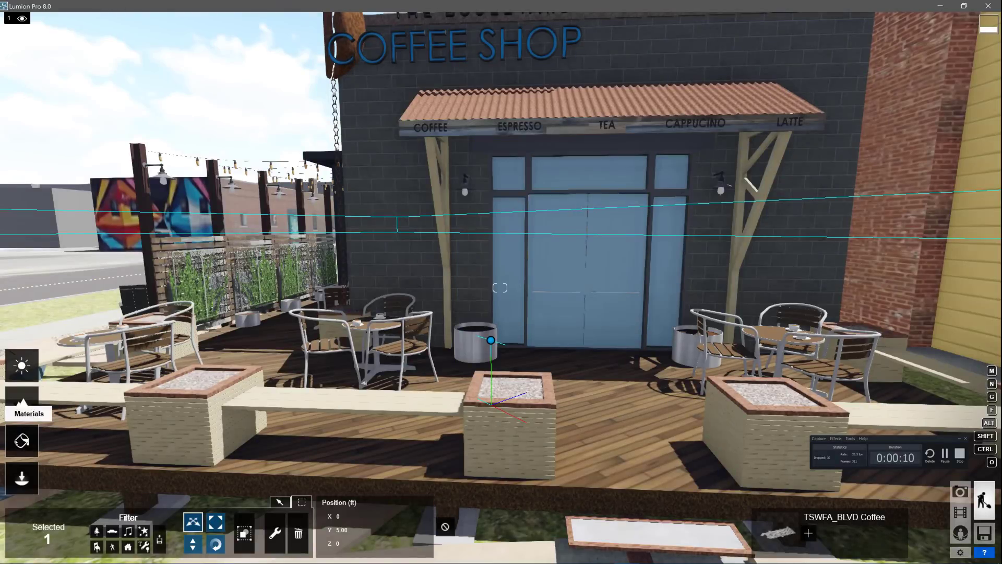
{"action": "left_click", "coordinate": [21, 440]}
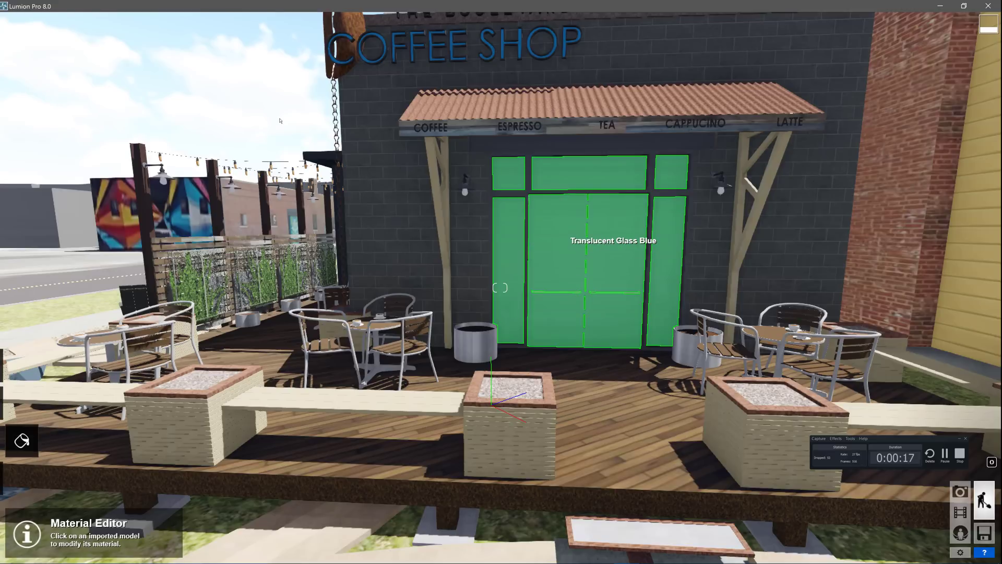
{"action": "left_click", "coordinate": [614, 243]}
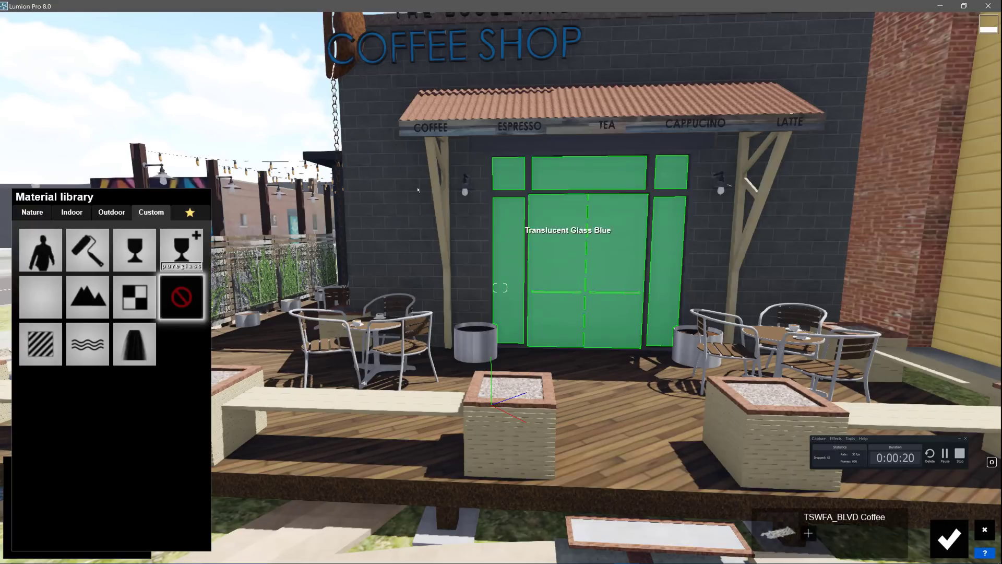
Step: Browse the Nature, Indoor, Outdoor and Custom material categories, including the rock, water and glass options
{"action": "left_click", "coordinate": [29, 213]}
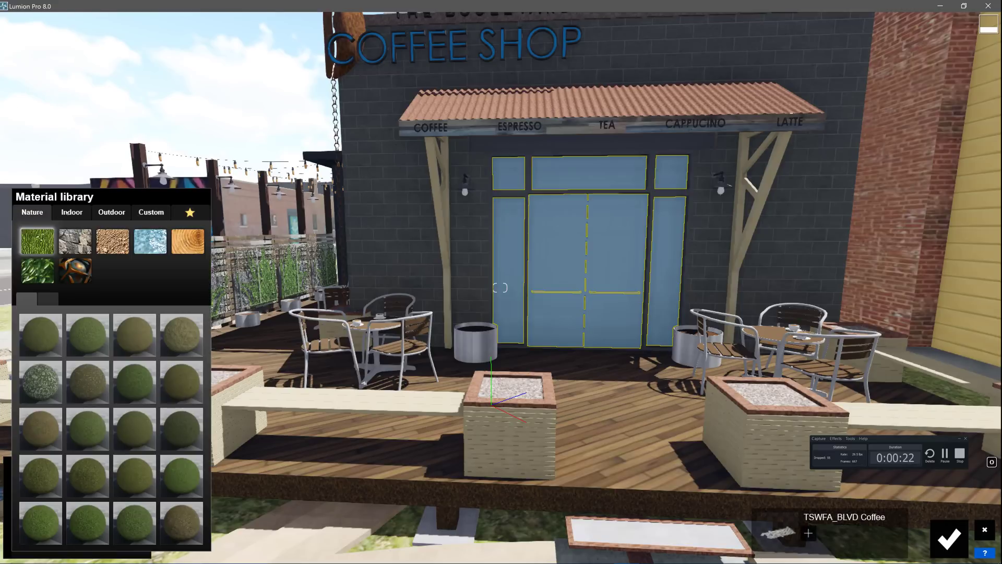
{"action": "left_click", "coordinate": [71, 213]}
{"action": "left_click", "coordinate": [111, 212]}
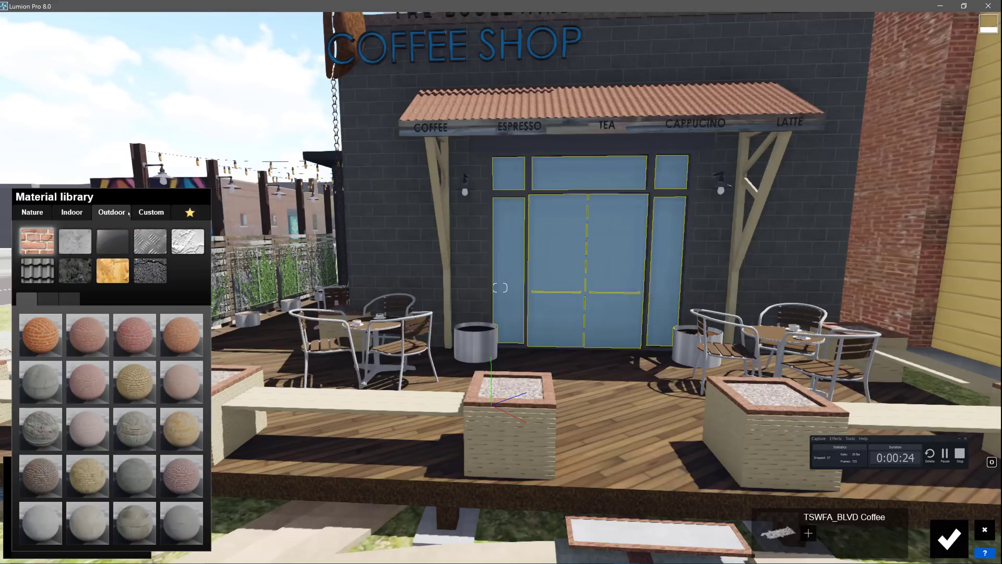
{"action": "left_click", "coordinate": [151, 213]}
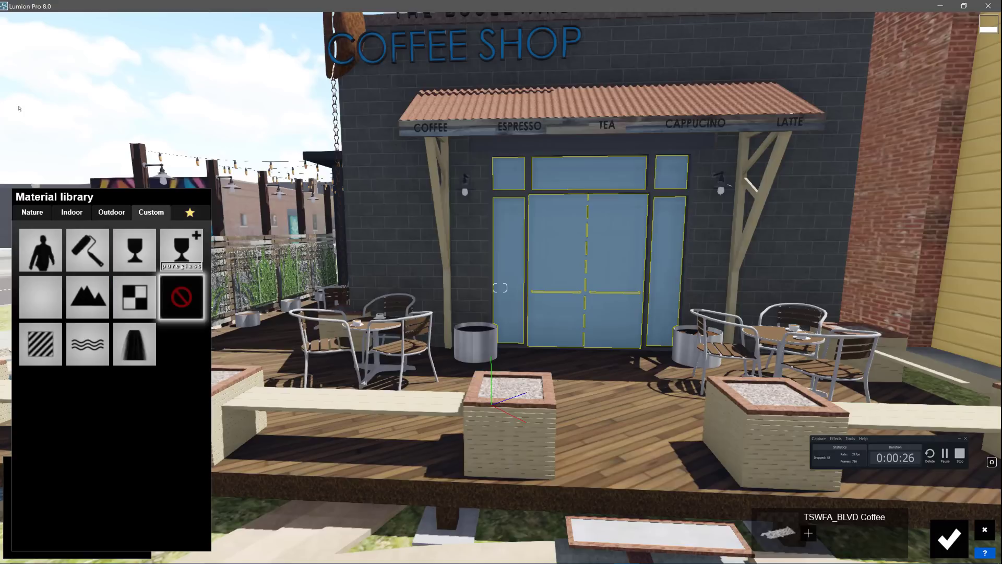
{"action": "left_click", "coordinate": [33, 213]}
{"action": "left_click", "coordinate": [75, 241]}
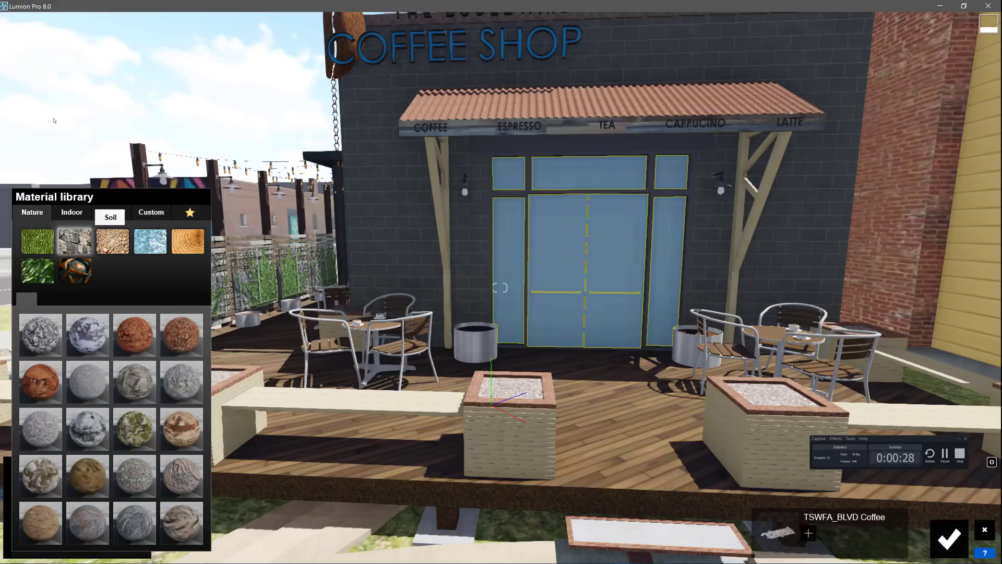
{"action": "left_click", "coordinate": [150, 241]}
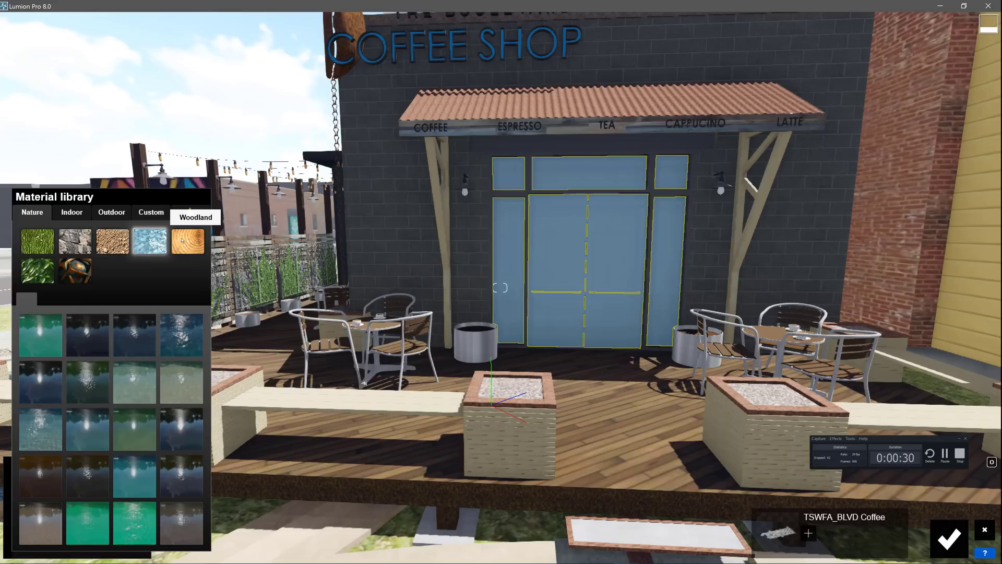
{"action": "left_click", "coordinate": [151, 212]}
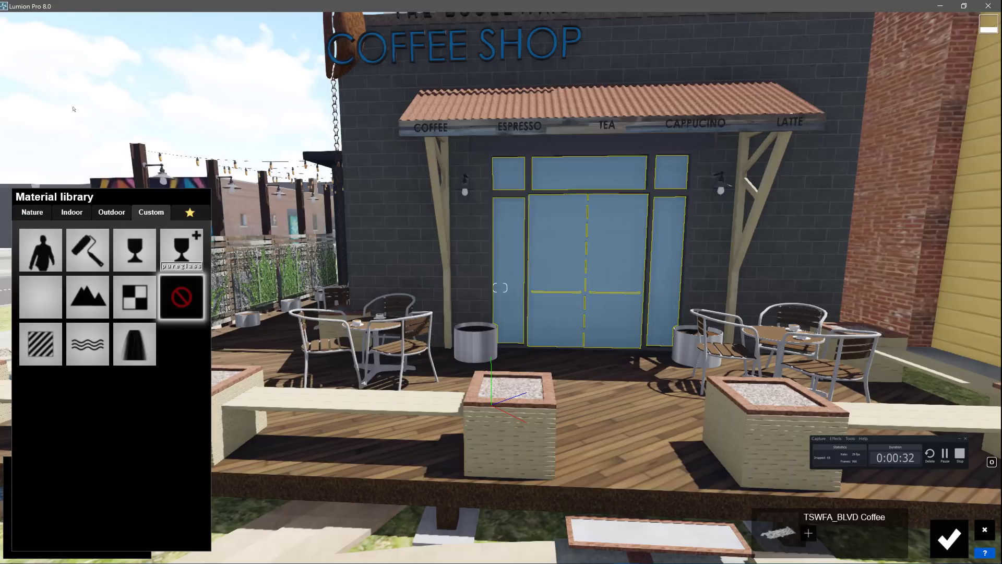
{"action": "left_click", "coordinate": [95, 213]}
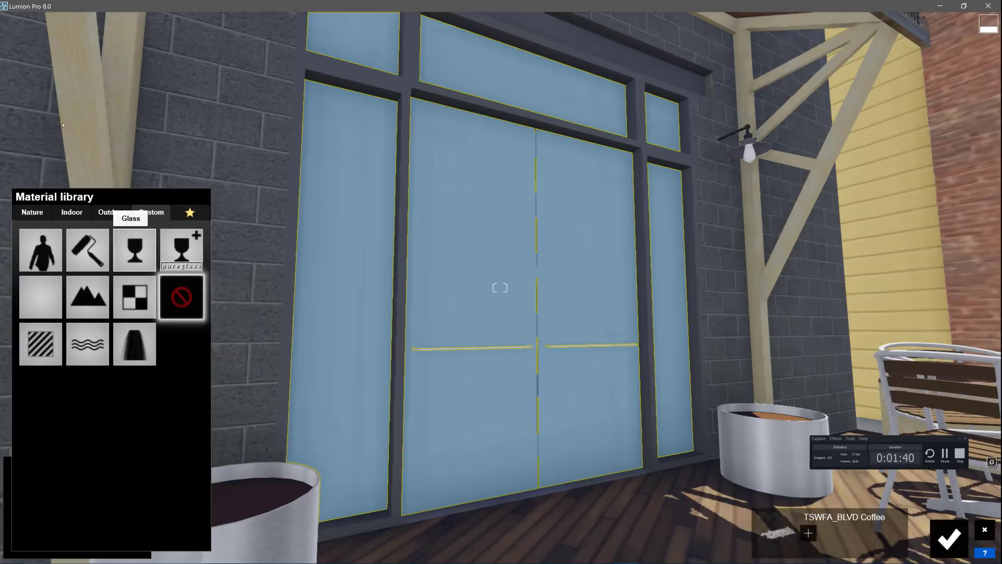
{"action": "left_click", "coordinate": [188, 237]}
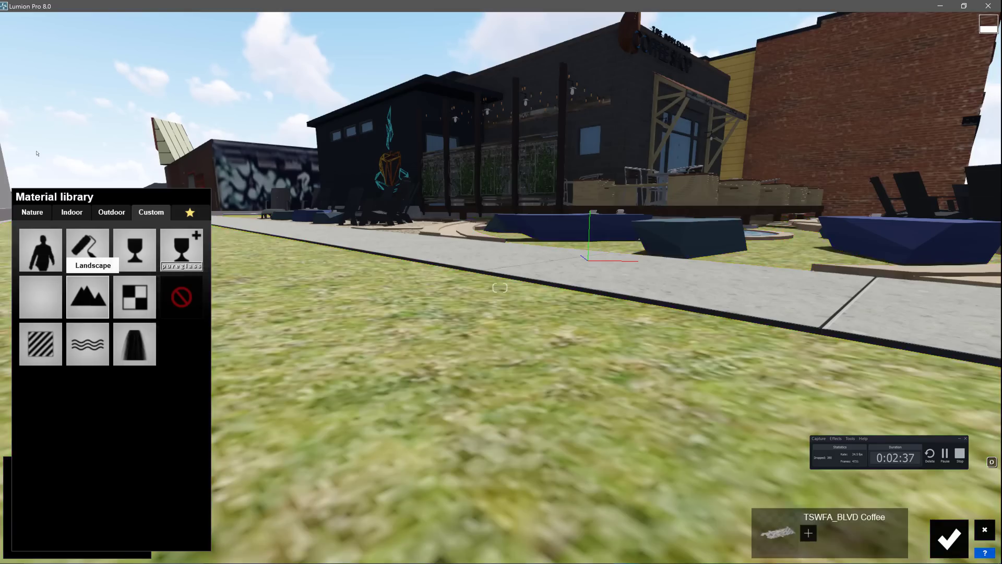
Step: Assign the Landscape material to the lawn and adjust the wave height of the round pond's water material
{"action": "left_click", "coordinate": [92, 290]}
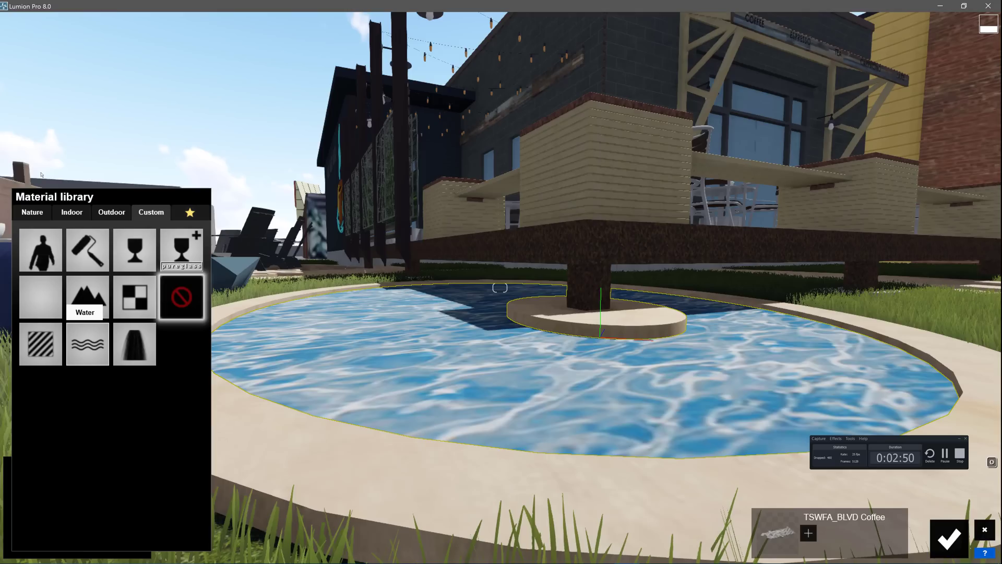
{"action": "left_click", "coordinate": [84, 290]}
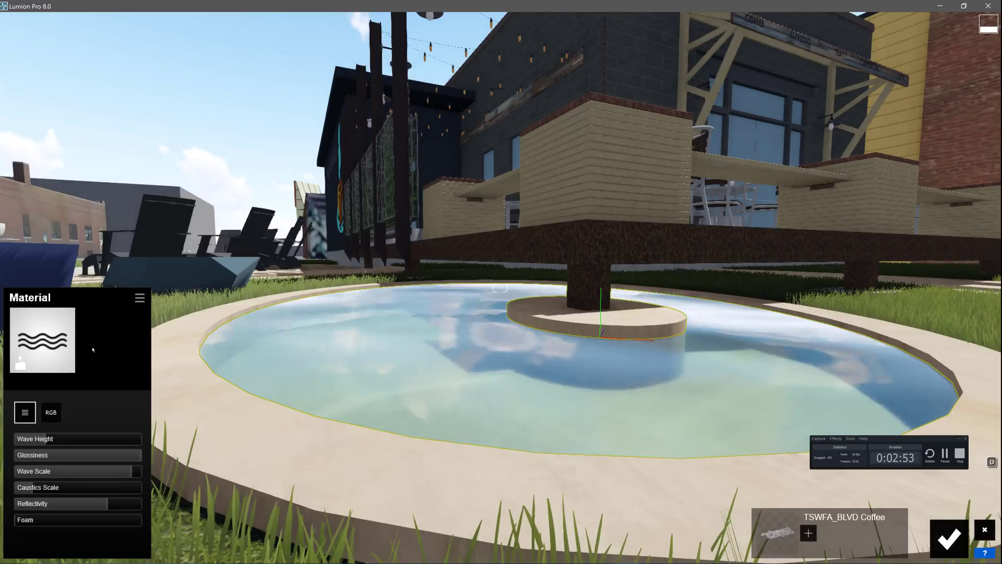
{"action": "mouse_move", "coordinate": [41, 440]}
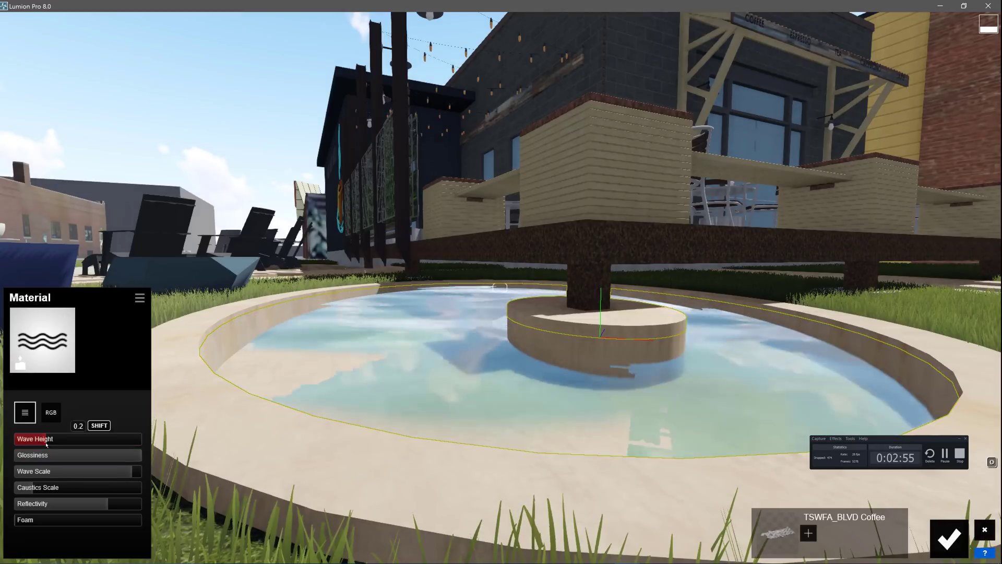
{"action": "left_click_drag", "start_coordinate": [44, 443], "coordinate": [28, 441]}
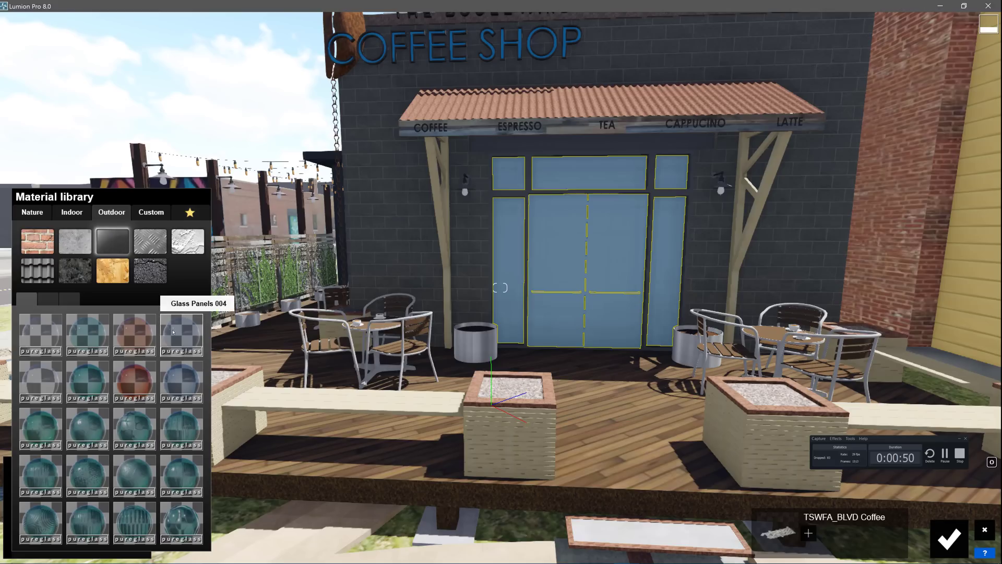
Step: Assign the outdoor glass material Glass Panels 004 to the coffee shop's entrance glass
{"action": "left_click", "coordinate": [181, 334]}
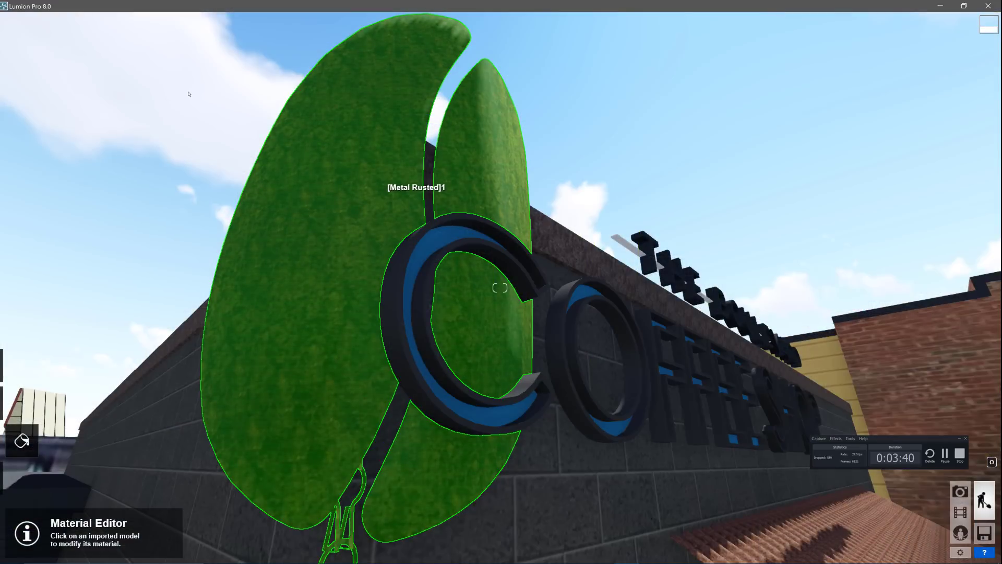
Step: Give the coffee bean sign's [Metal Rusted]1 surface the Standard material, and lower its gloss and relief
{"action": "left_click", "coordinate": [378, 189]}
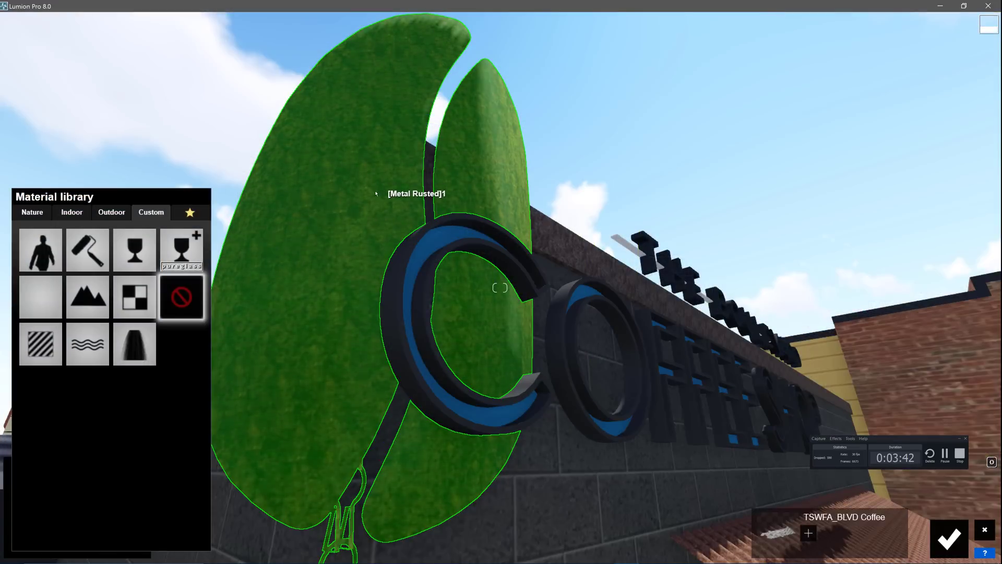
{"action": "left_click", "coordinate": [40, 343]}
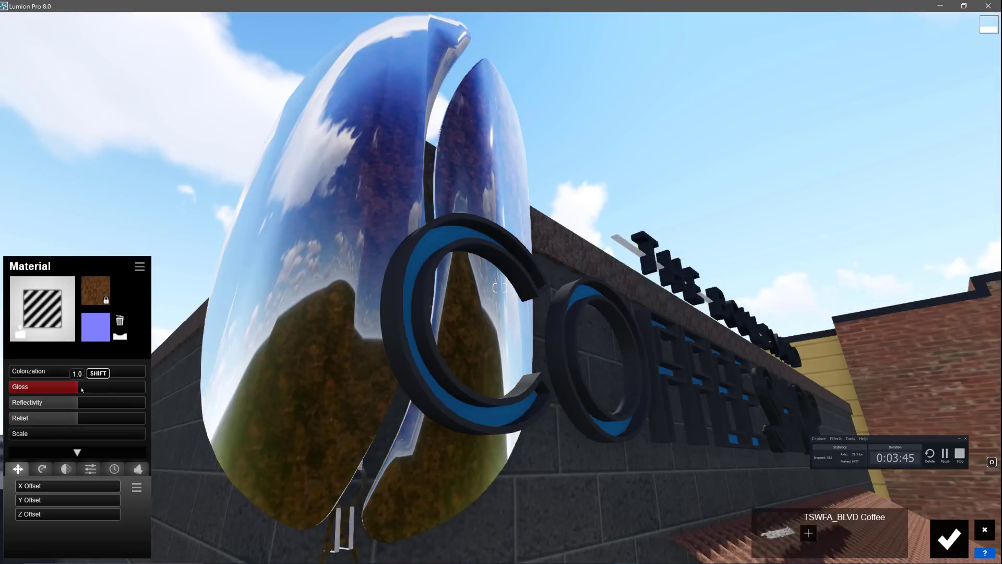
{"action": "left_click_drag", "start_coordinate": [89, 390], "coordinate": [51, 391]}
{"action": "mouse_move", "coordinate": [74, 424]}
{"action": "left_mouse_down"}
{"action": "mouse_move", "coordinate": [116, 420]}
{"action": "mouse_move", "coordinate": [66, 420]}
{"action": "left_mouse_up"}
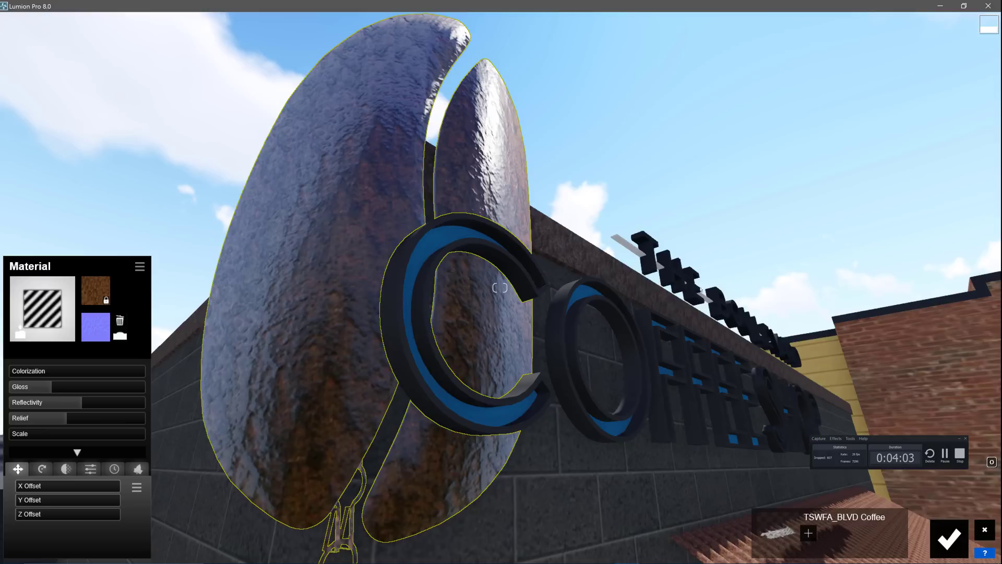
Step: Add weathering to the coffee bean sign's material and set the weathering type to Silver
{"action": "left_click", "coordinate": [114, 469]}
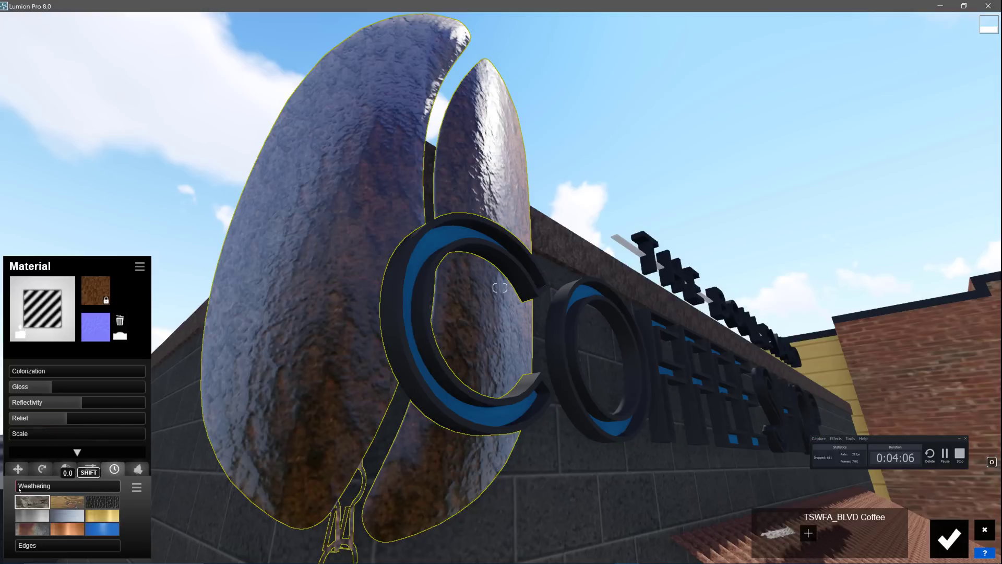
{"action": "left_click_drag", "start_coordinate": [18, 486], "coordinate": [76, 498]}
{"action": "left_click", "coordinate": [75, 499]}
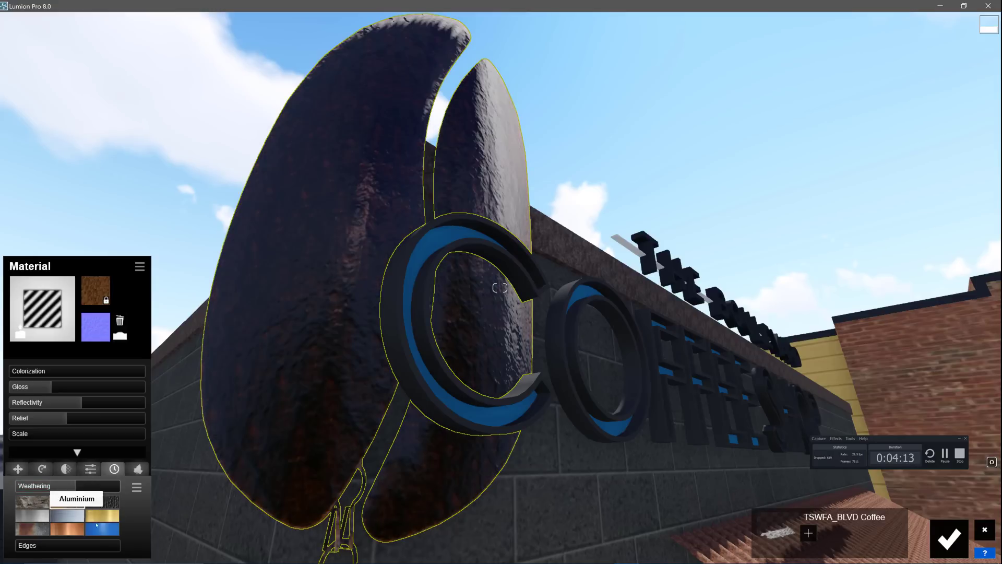
{"action": "left_click", "coordinate": [33, 515]}
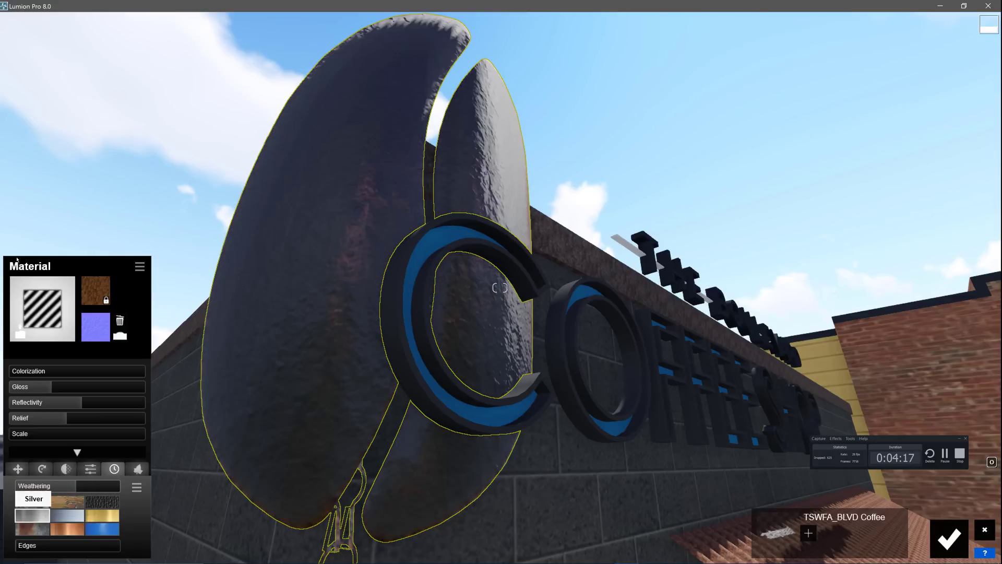
{"action": "left_click_drag", "start_coordinate": [43, 487], "coordinate": [41, 490]}
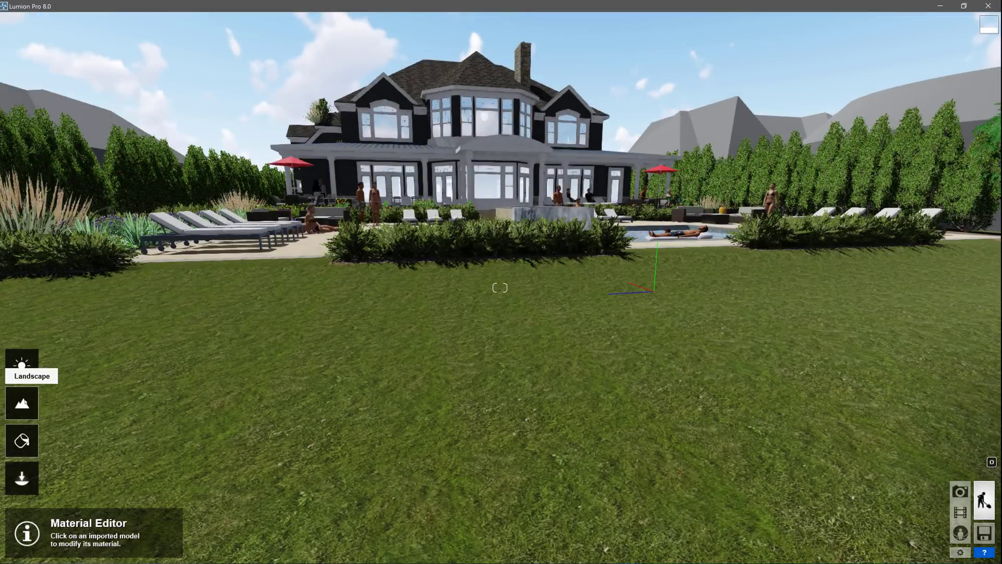
Step: Turn on landscape grass for the house's lawn, with a grass height of 2.2 and a wildness of 0.4
{"action": "left_click", "coordinate": [22, 403]}
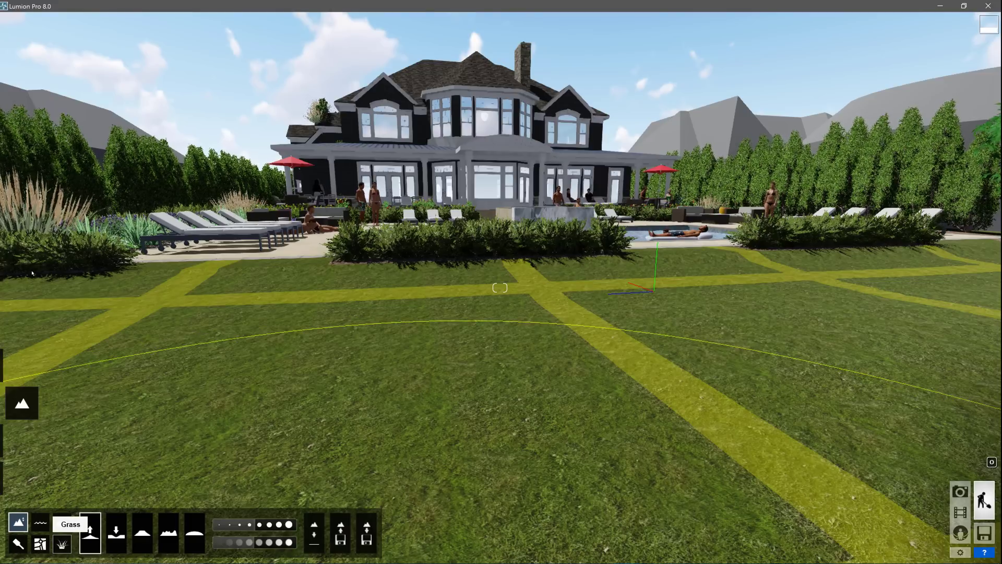
{"action": "left_click", "coordinate": [62, 544]}
{"action": "left_click", "coordinate": [107, 533]}
{"action": "left_click_drag", "start_coordinate": [132, 532], "coordinate": [190, 533]}
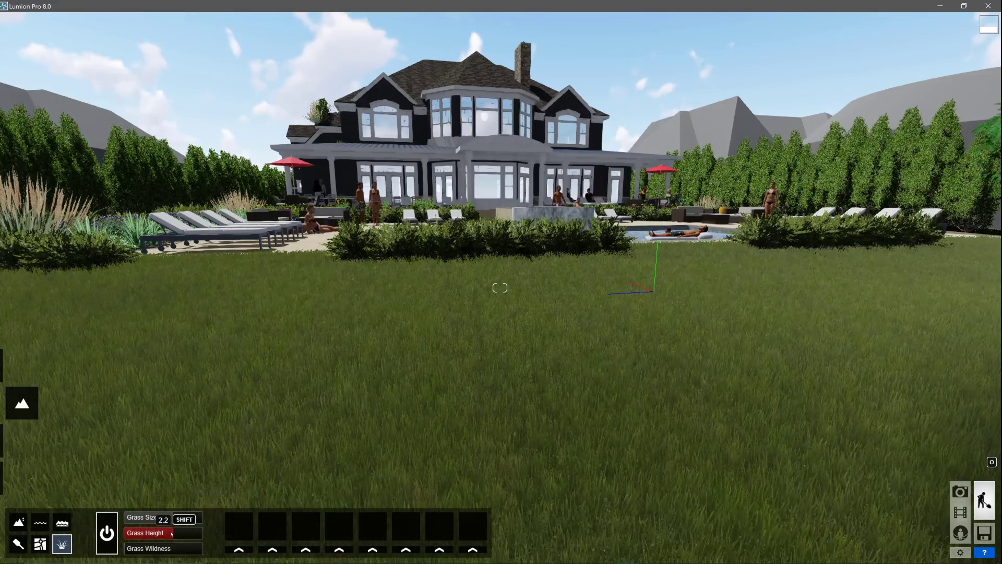
{"action": "left_click", "coordinate": [144, 549]}
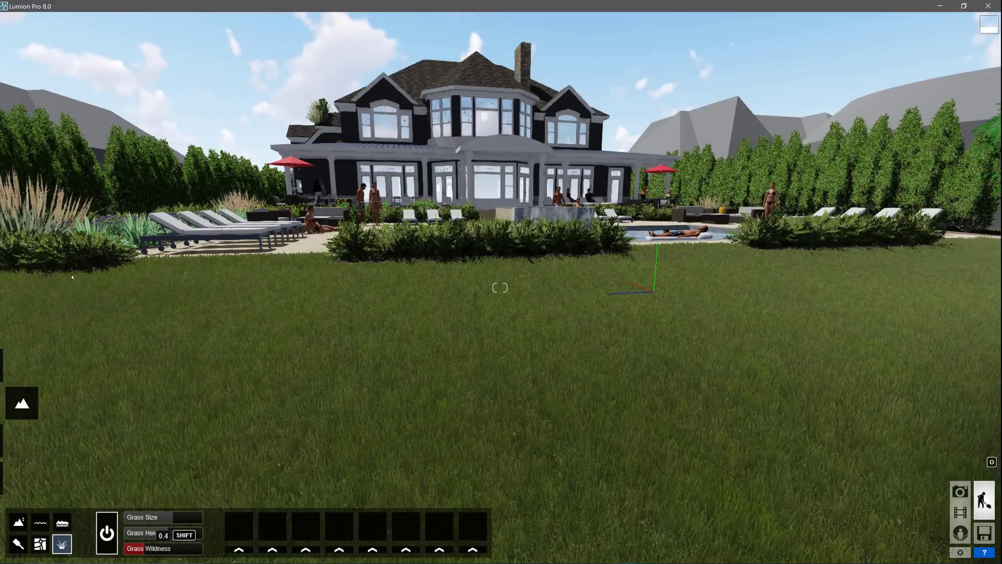
Step: Switch the terrain to a green landscape preset and paint ground texture across the lawn in front of the house
{"action": "left_click", "coordinate": [19, 544]}
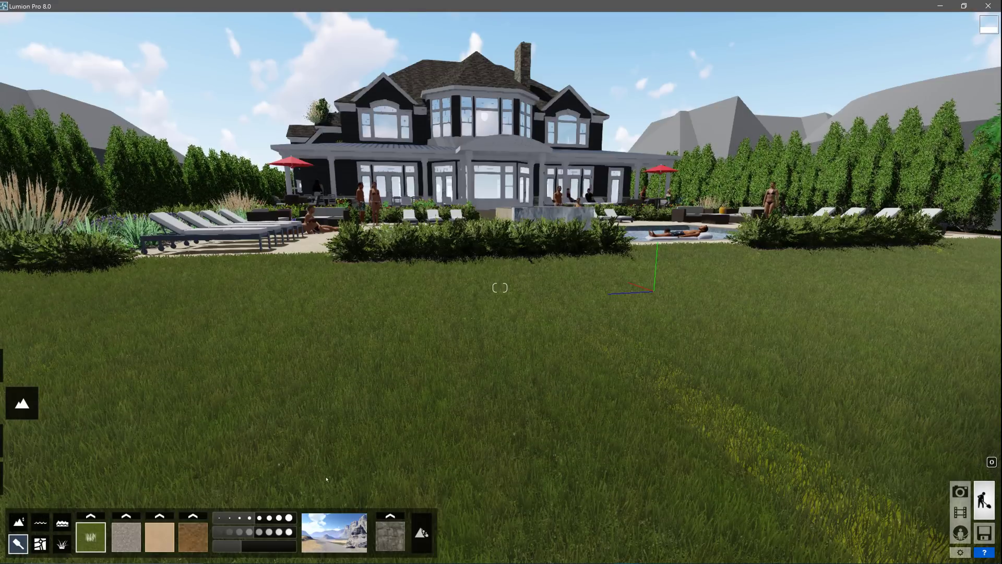
{"action": "left_click", "coordinate": [334, 532]}
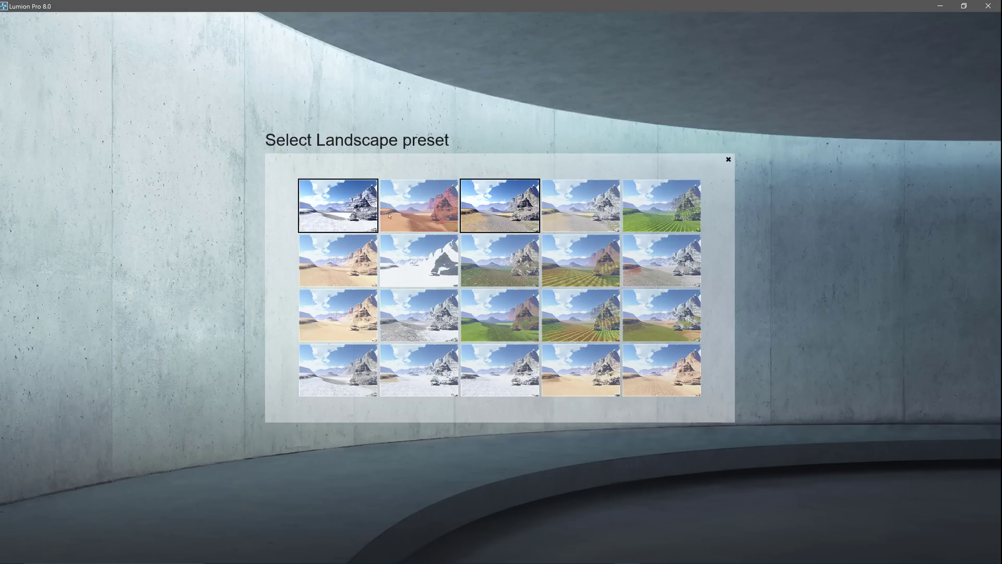
{"action": "left_click", "coordinate": [728, 160]}
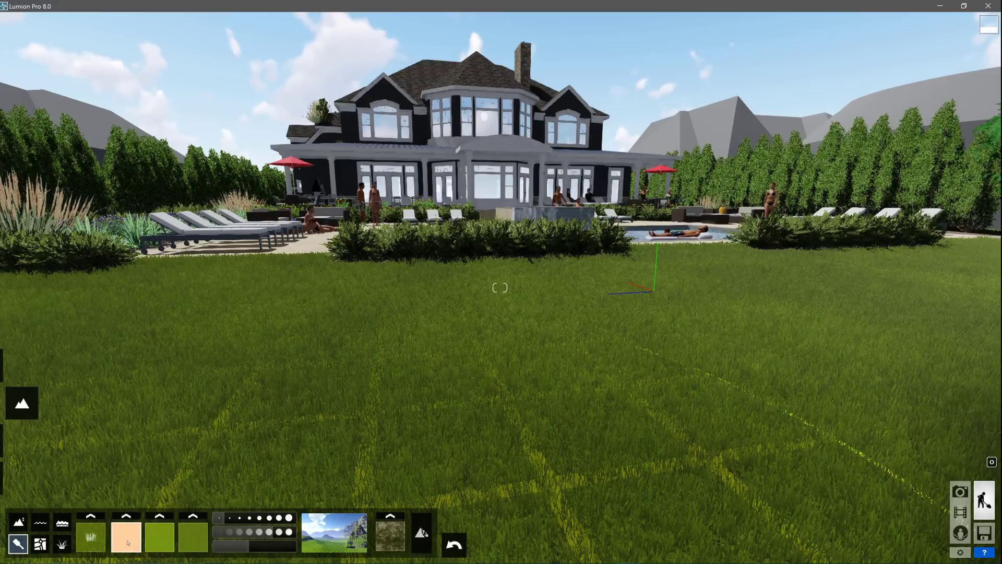
{"action": "mouse_move", "coordinate": [160, 399]}
{"action": "left_mouse_down"}
{"action": "mouse_move", "coordinate": [802, 399]}
{"action": "mouse_move", "coordinate": [762, 449]}
{"action": "mouse_move", "coordinate": [914, 485]}
{"action": "mouse_move", "coordinate": [741, 470]}
{"action": "mouse_move", "coordinate": [355, 477]}
{"action": "left_mouse_up"}
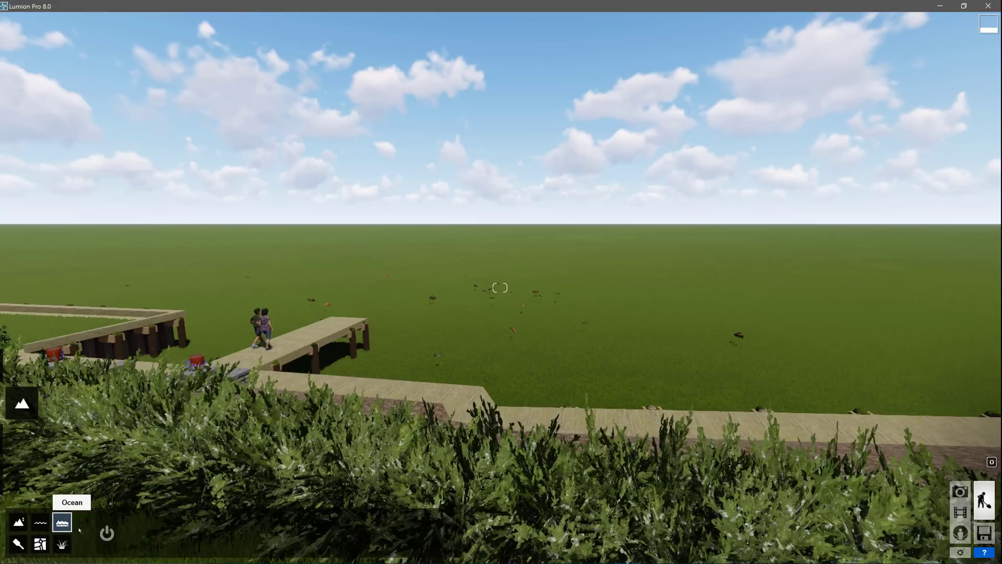
Step: Turn on the ocean at a height of 1.3172 and adjust its waves and colour, with the color preset at 0.9
{"action": "left_click", "coordinate": [62, 522]}
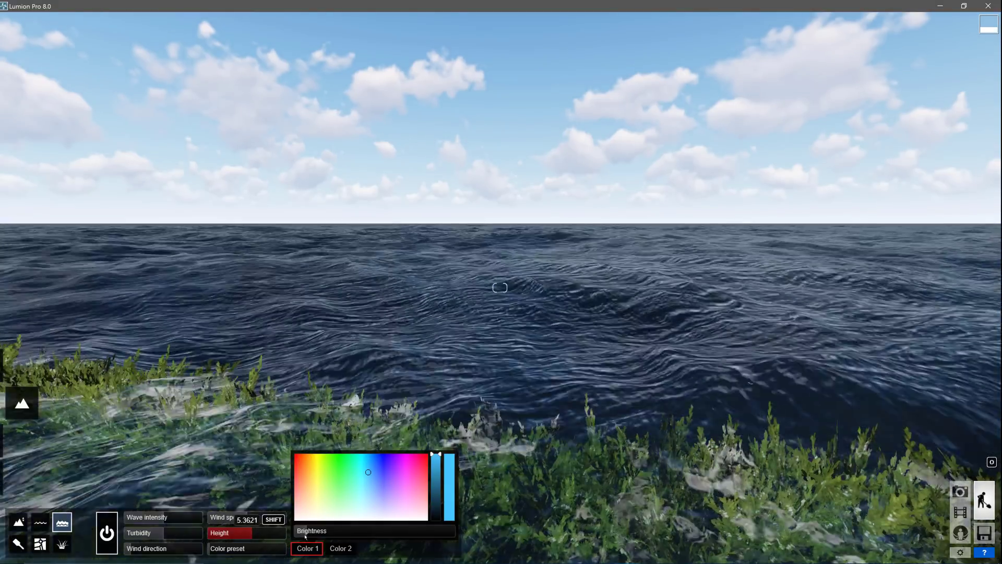
{"action": "left_click_drag", "start_coordinate": [305, 536], "coordinate": [250, 534], "text": "shift"}
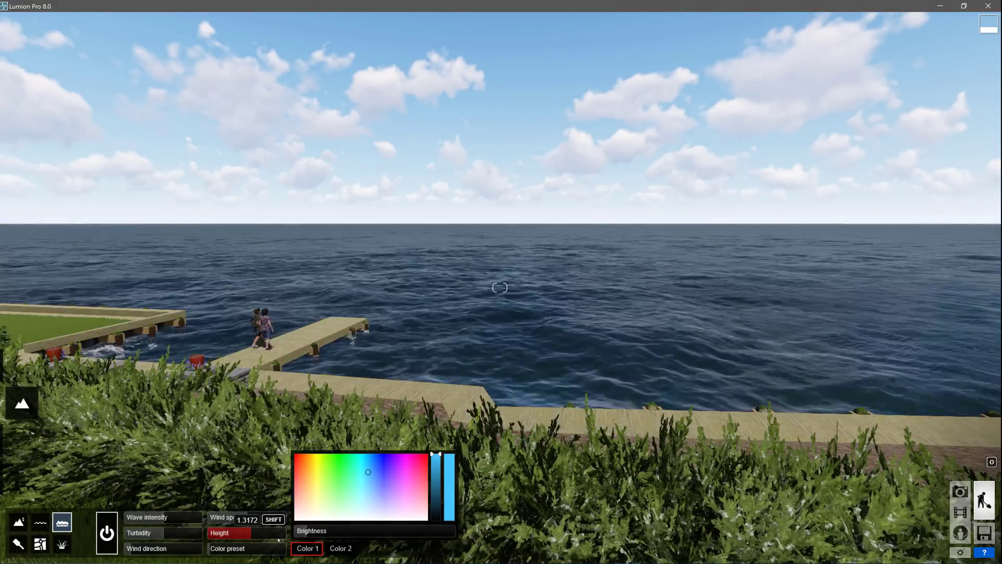
{"action": "left_click_drag", "start_coordinate": [377, 464], "coordinate": [386, 454]}
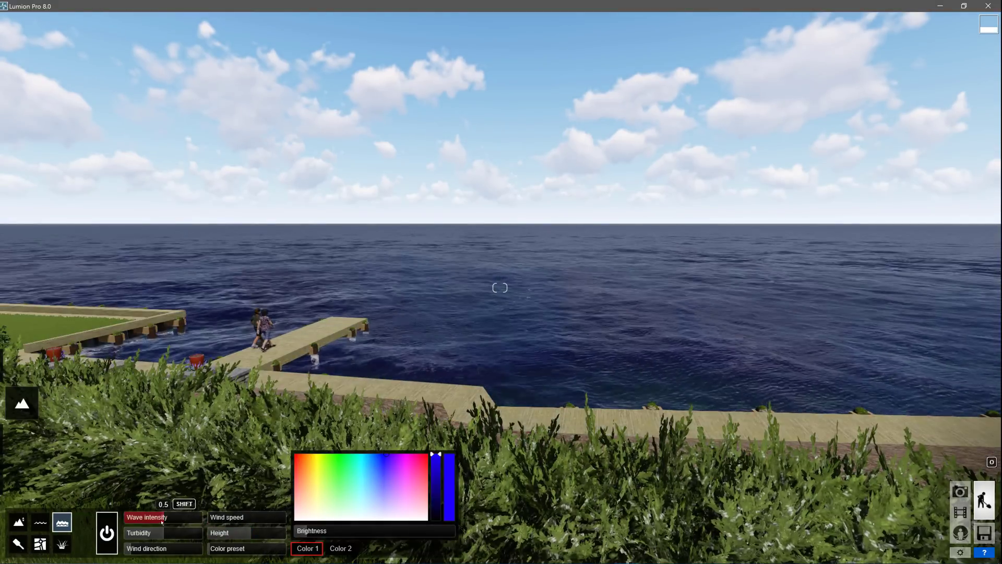
{"action": "left_click_drag", "start_coordinate": [163, 517], "coordinate": [230, 519]}
{"action": "left_click", "coordinate": [250, 548]}
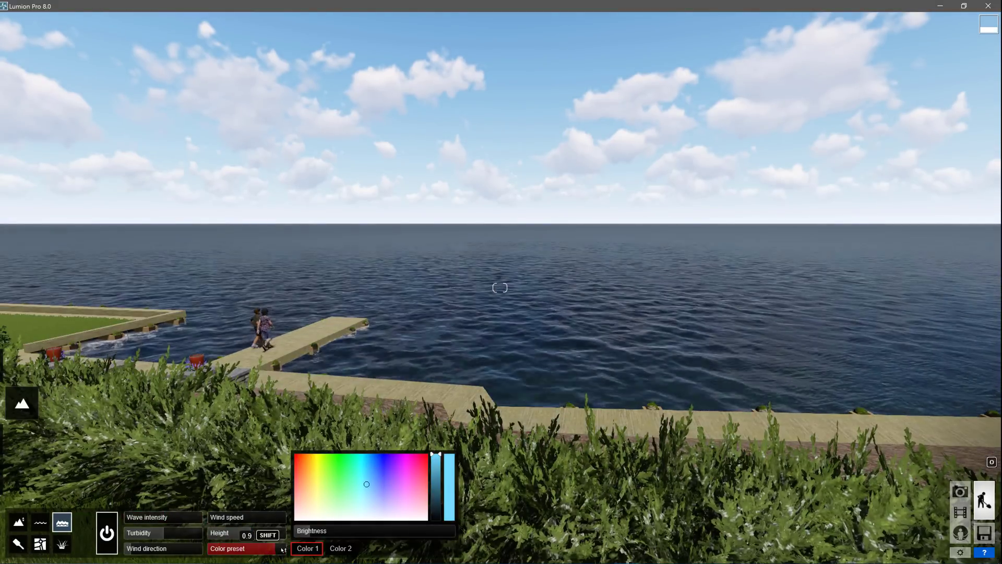
Step: Turn the sun direction to just south of west and lower the sun to shine over the ocean horizon
{"action": "mouse_move", "coordinate": [21, 403]}
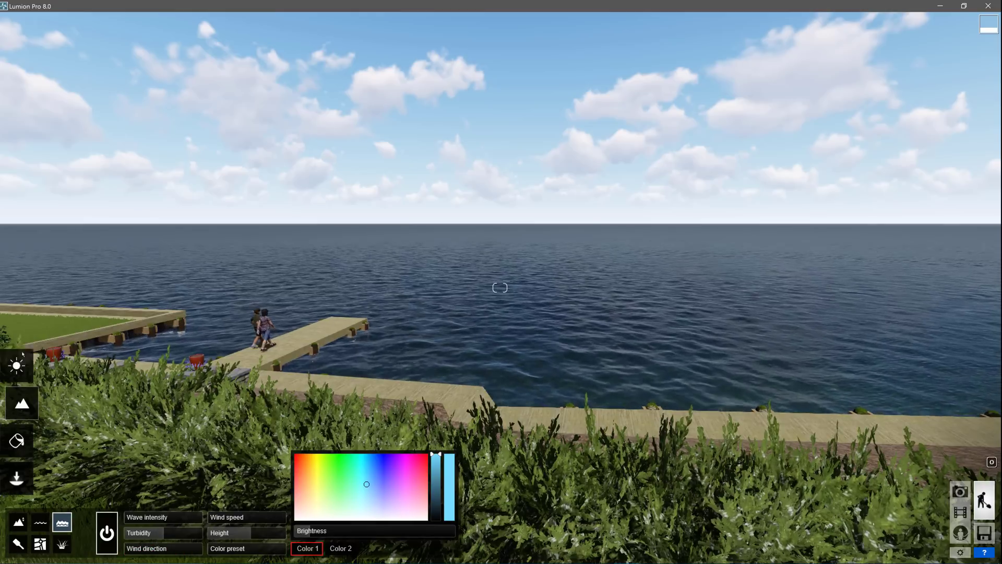
{"action": "left_click", "coordinate": [21, 365]}
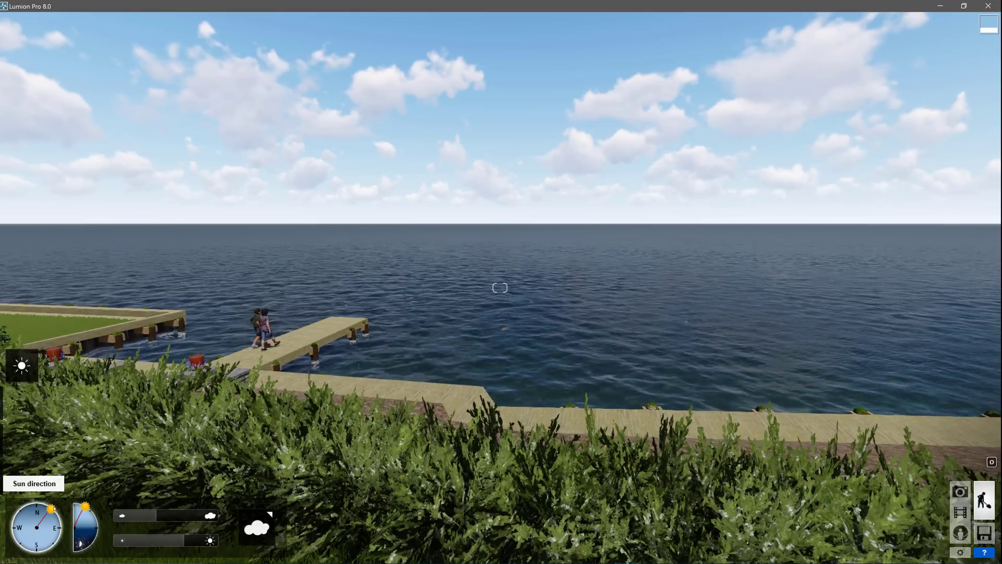
{"action": "mouse_move", "coordinate": [51, 509]}
{"action": "left_mouse_down"}
{"action": "mouse_move", "coordinate": [97, 521]}
{"action": "mouse_move", "coordinate": [44, 549]}
{"action": "mouse_move", "coordinate": [1, 546]}
{"action": "left_mouse_up"}
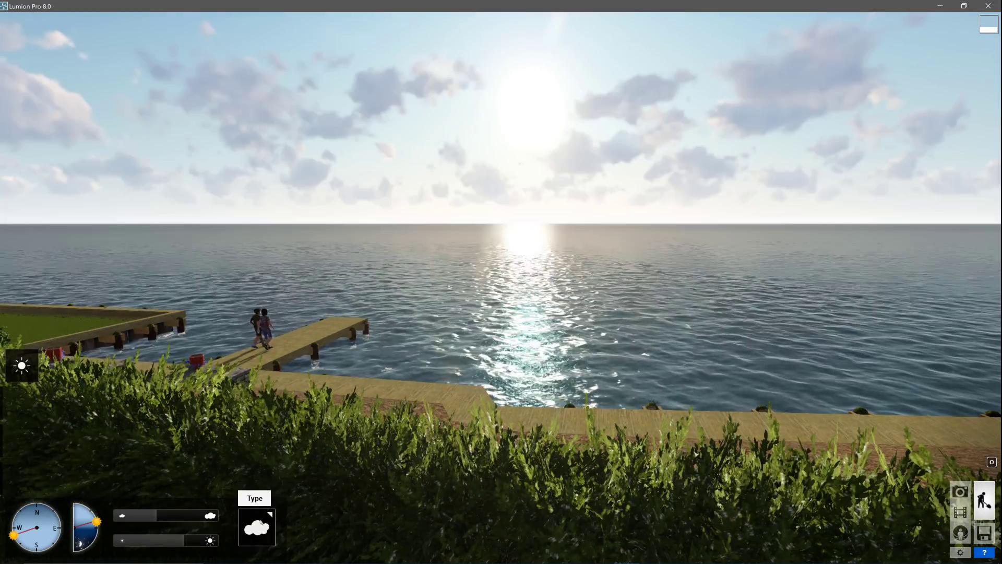
Step: Change the sky to the second cloud preset, with large clouds on both sides, and increase the cloud amount
{"action": "left_click", "coordinate": [256, 528]}
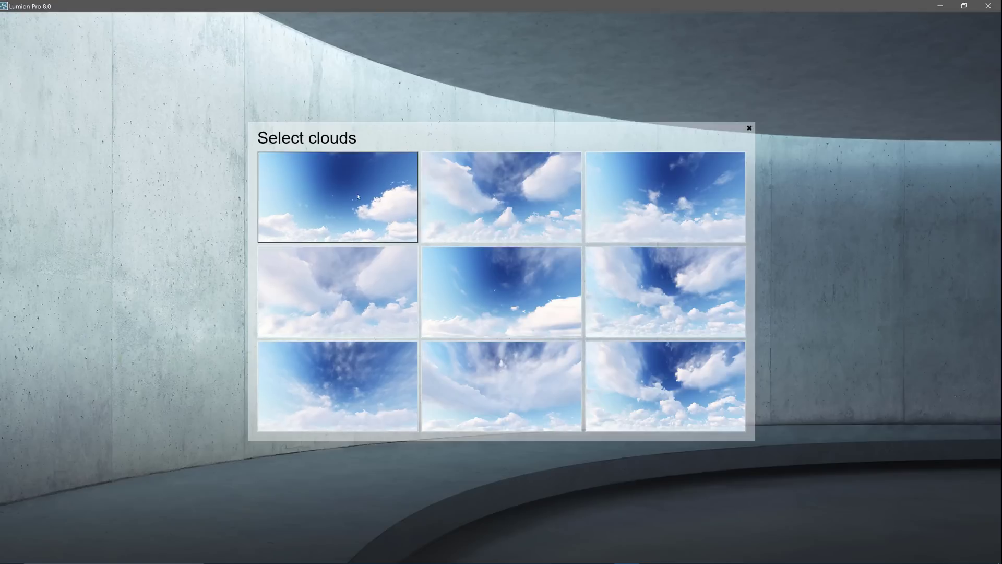
{"action": "left_click", "coordinate": [458, 194]}
{"action": "left_click_drag", "start_coordinate": [165, 519], "coordinate": [208, 516]}
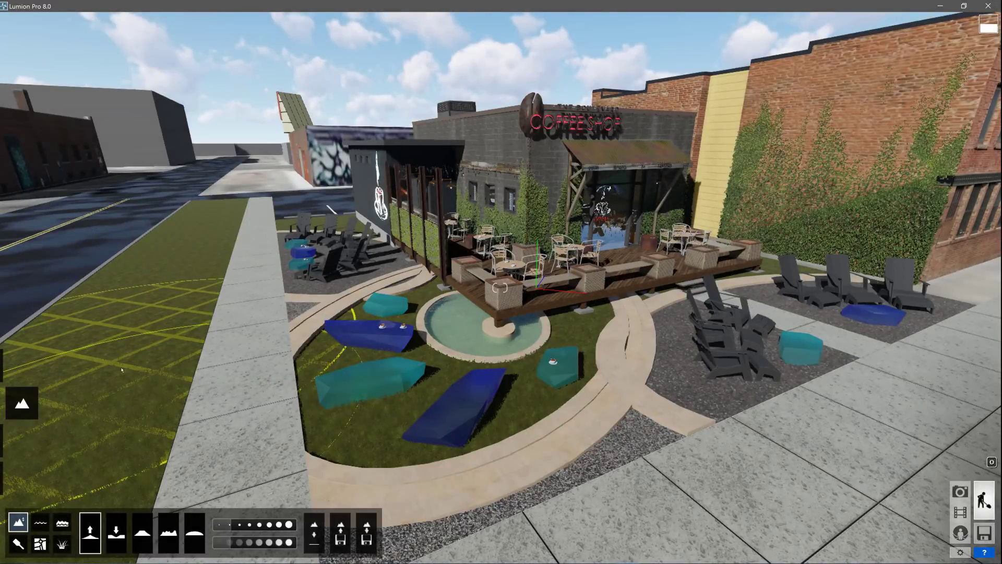
Step: Look through the Nature Library's tree categories, search for "oak" and choose the PostOak-M tree
{"action": "mouse_move", "coordinate": [8, 477]}
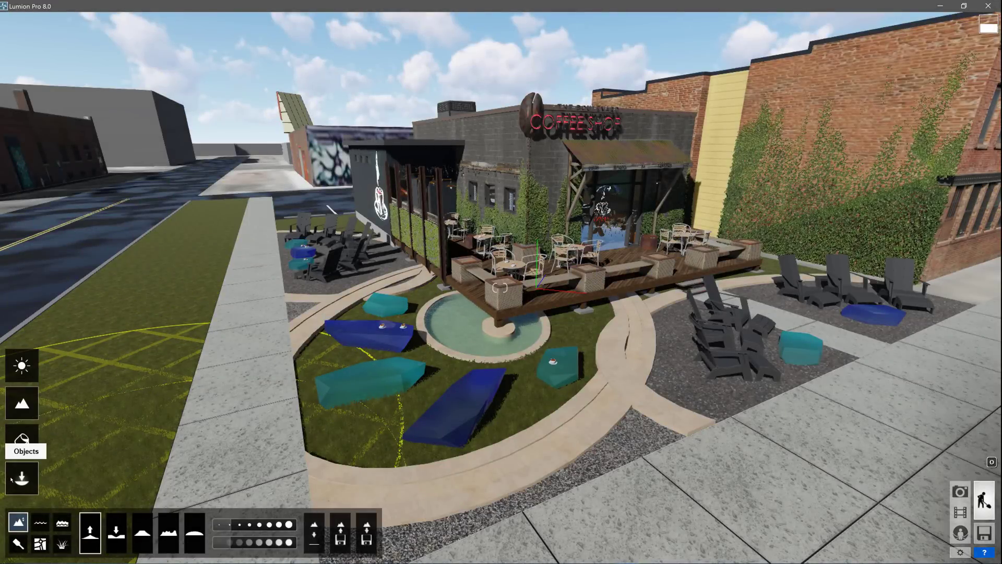
{"action": "left_click", "coordinate": [22, 439]}
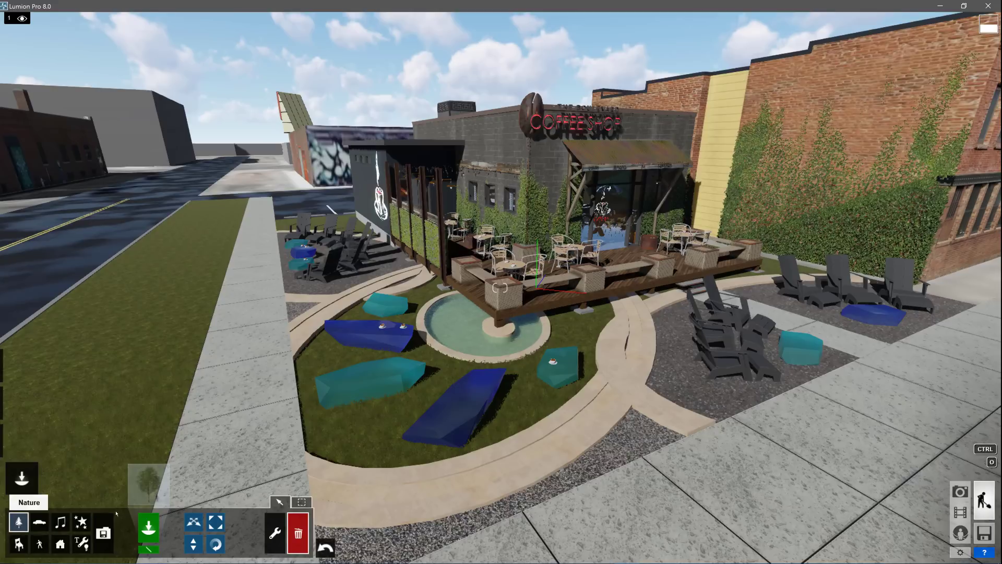
{"action": "left_click", "coordinate": [149, 483]}
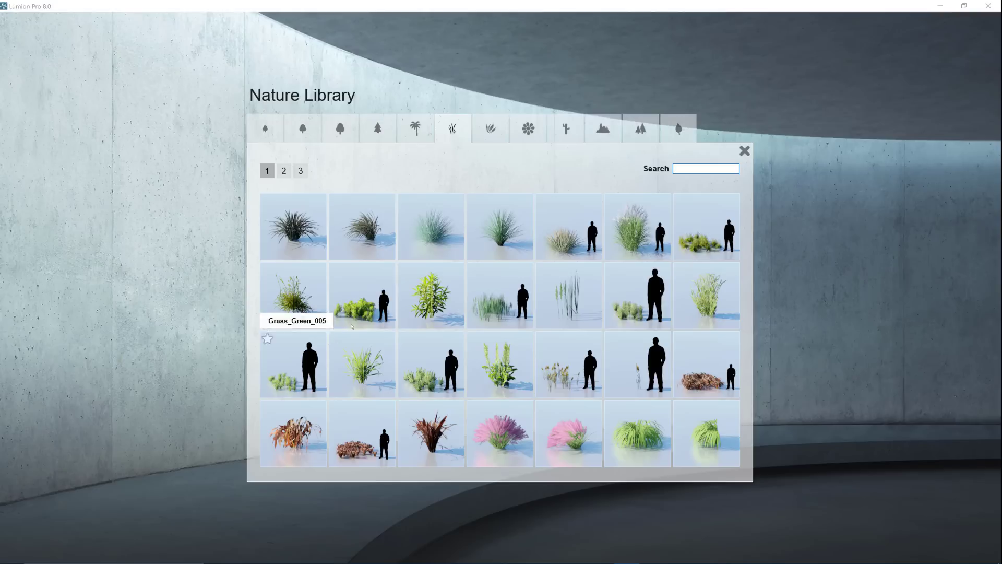
{"action": "left_click", "coordinate": [265, 128]}
{"action": "left_click", "coordinate": [302, 128]}
{"action": "left_click", "coordinate": [339, 129]}
{"action": "left_click", "coordinate": [324, 170]}
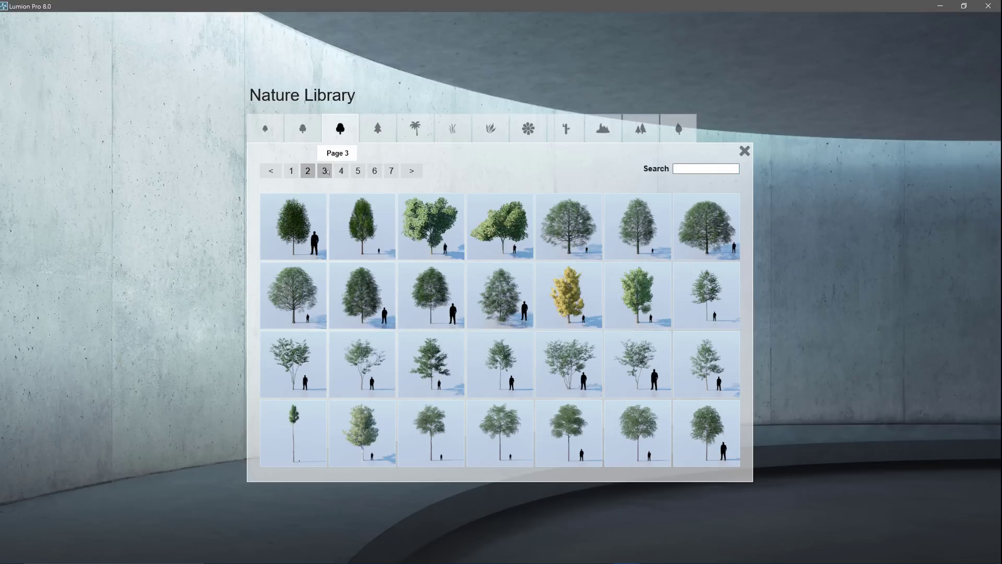
{"action": "left_click", "coordinate": [341, 171]}
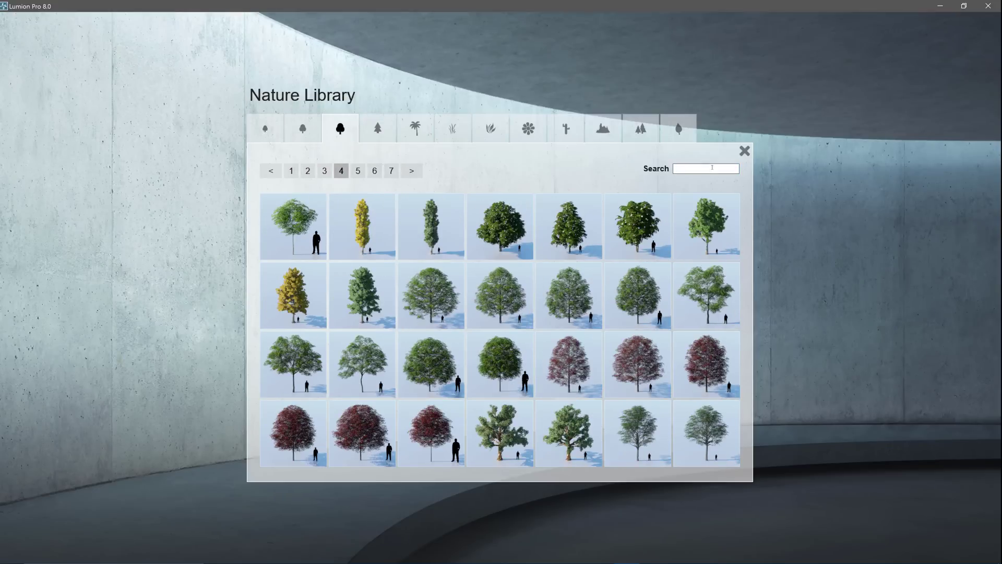
{"action": "left_click", "coordinate": [712, 167]}
{"action": "type", "text": "oak"}
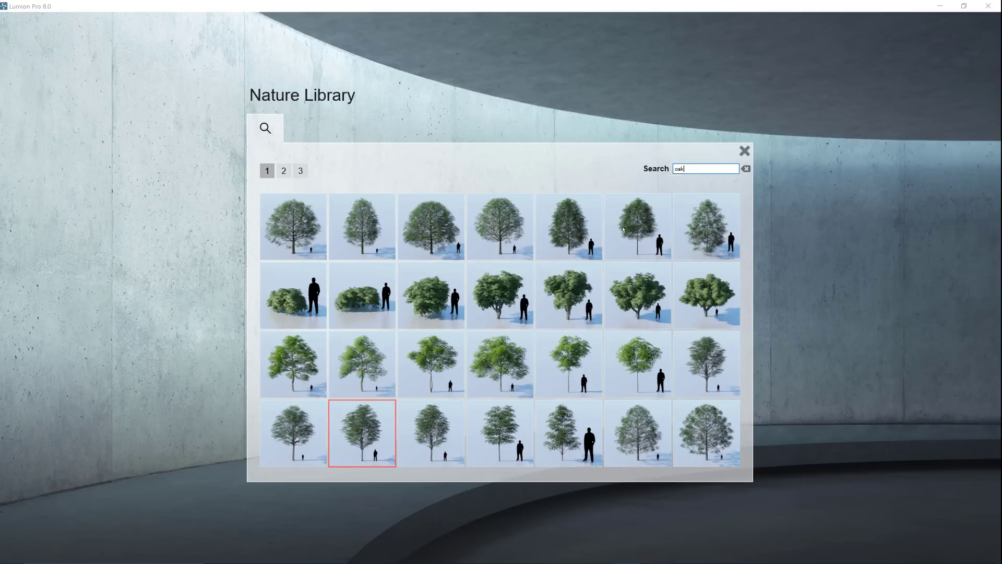
{"action": "left_click", "coordinate": [348, 409]}
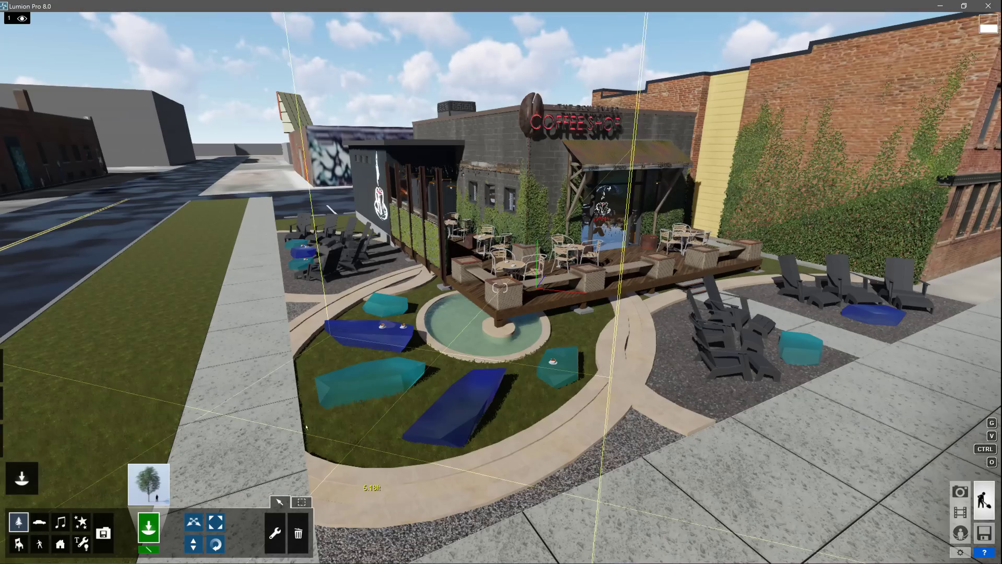
Step: Place the post oak on the grass strip between the road and the sidewalk and move in close to its foliage
{"action": "left_click", "coordinate": [160, 347]}
{"action": "right_click_drag", "start_coordinate": [160, 347], "coordinate": [107, 269]}
{"action": "right_click_drag", "start_coordinate": [500, 288], "coordinate": [234, 146]}
{"action": "key", "text": "w"}
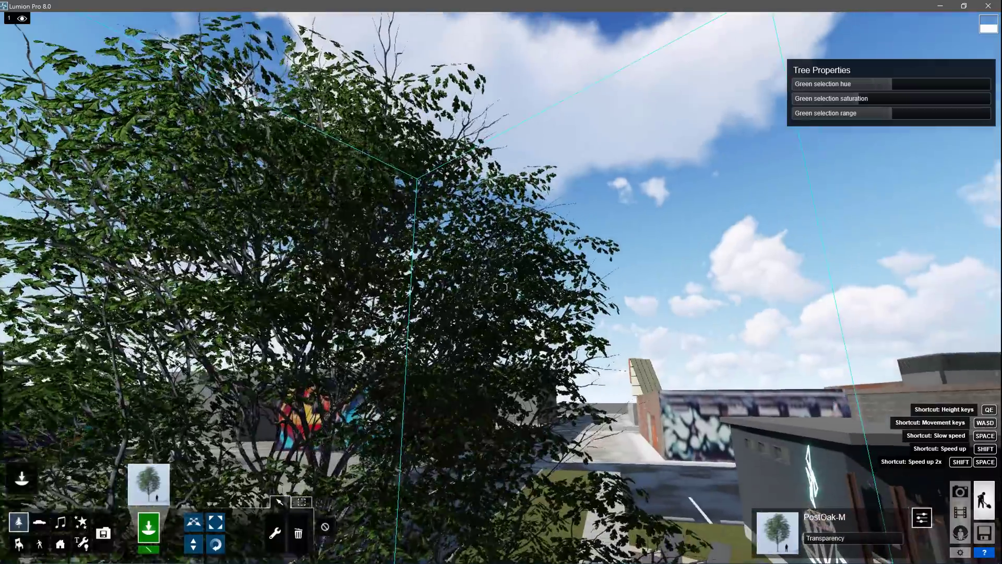
{"action": "right_click_drag", "start_coordinate": [500, 287], "coordinate": [506, 284]}
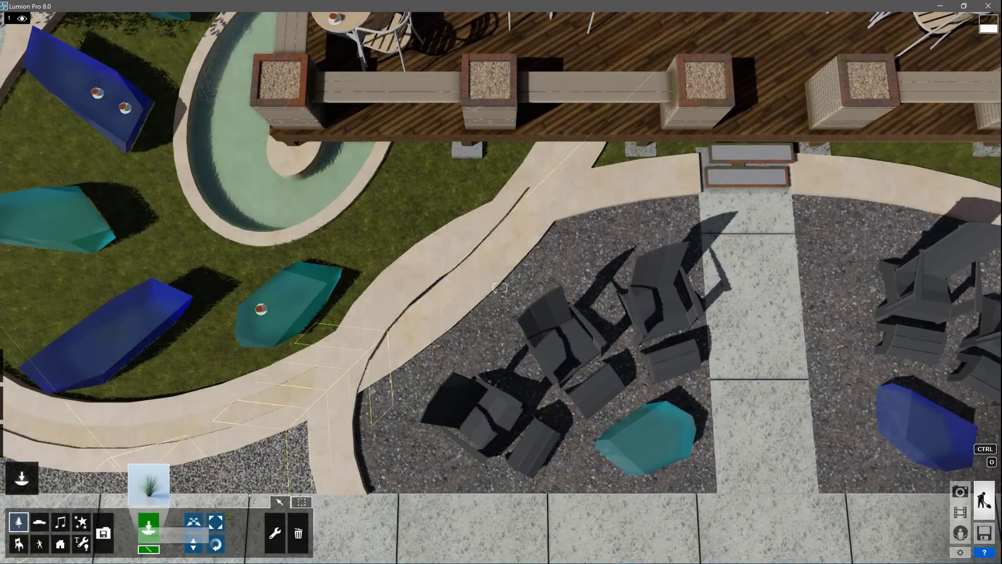
Step: Lay out a line of grass clumps along the curved edge of the gravel bed, behind the lounge chairs
{"action": "left_click", "coordinate": [404, 468]}
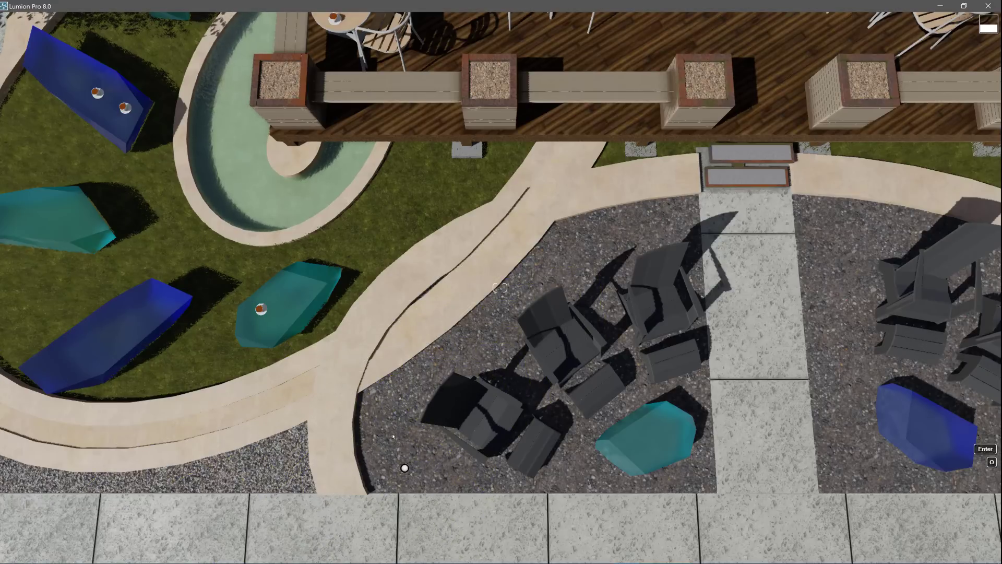
{"action": "left_click", "coordinate": [384, 403]}
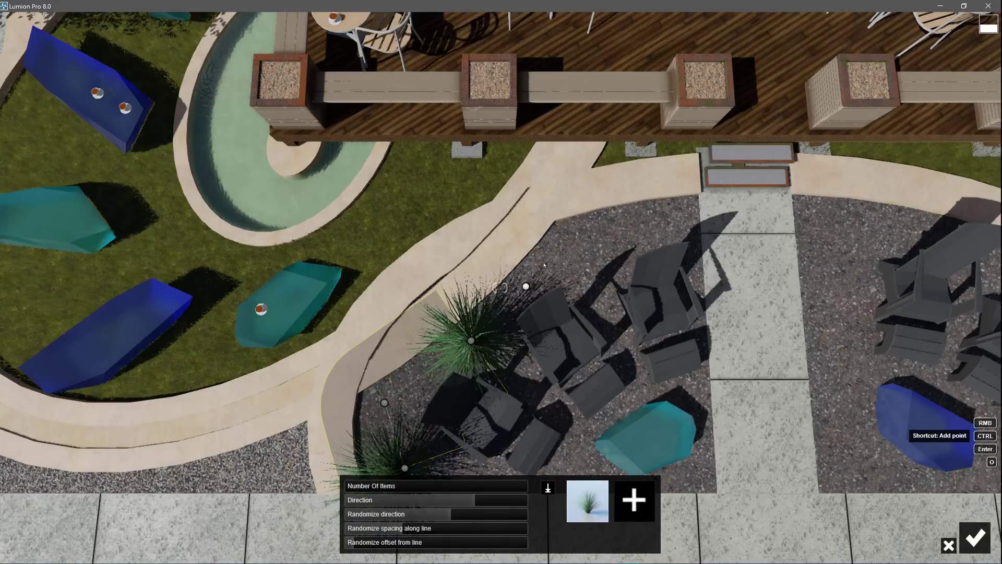
{"action": "left_click", "coordinate": [565, 237], "text": "ctrl"}
{"action": "left_click", "coordinate": [638, 220], "text": "ctrl"}
{"action": "left_click", "coordinate": [685, 213], "text": "ctrl"}
Step: Increase the grass line's item count, direction, spacing randomness and line offset, and choose the blue-green grass from the Nature Library for it
{"action": "left_click_drag", "start_coordinate": [355, 485], "coordinate": [398, 486]}
{"action": "left_click_drag", "start_coordinate": [475, 501], "coordinate": [515, 517]}
{"action": "mouse_move", "coordinate": [403, 528]}
{"action": "left_mouse_down"}
{"action": "mouse_move", "coordinate": [449, 528]}
{"action": "mouse_move", "coordinate": [420, 528]}
{"action": "left_mouse_up"}
{"action": "left_click_drag", "start_coordinate": [355, 542], "coordinate": [395, 543]}
{"action": "left_click", "coordinate": [587, 502]}
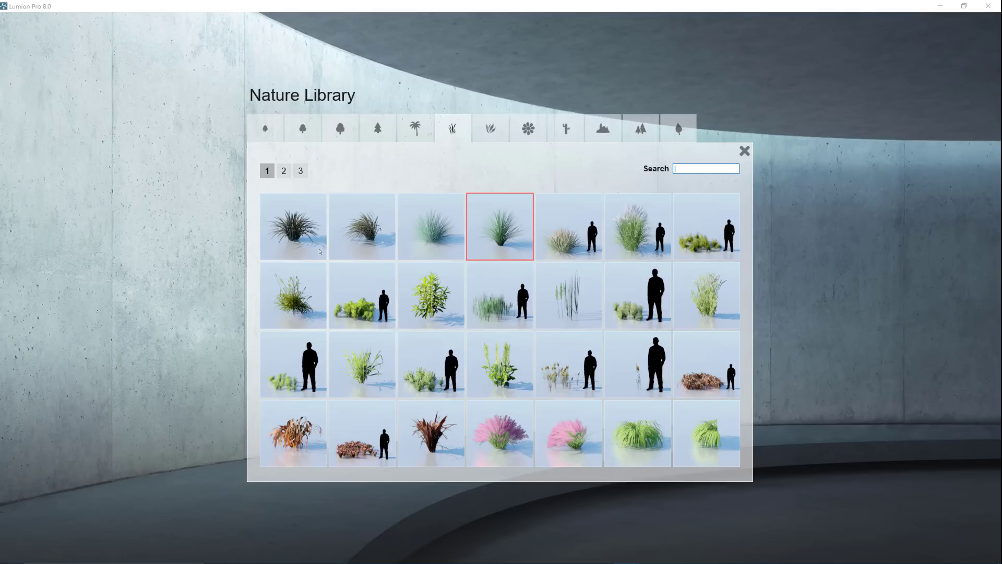
{"action": "left_click", "coordinate": [429, 229]}
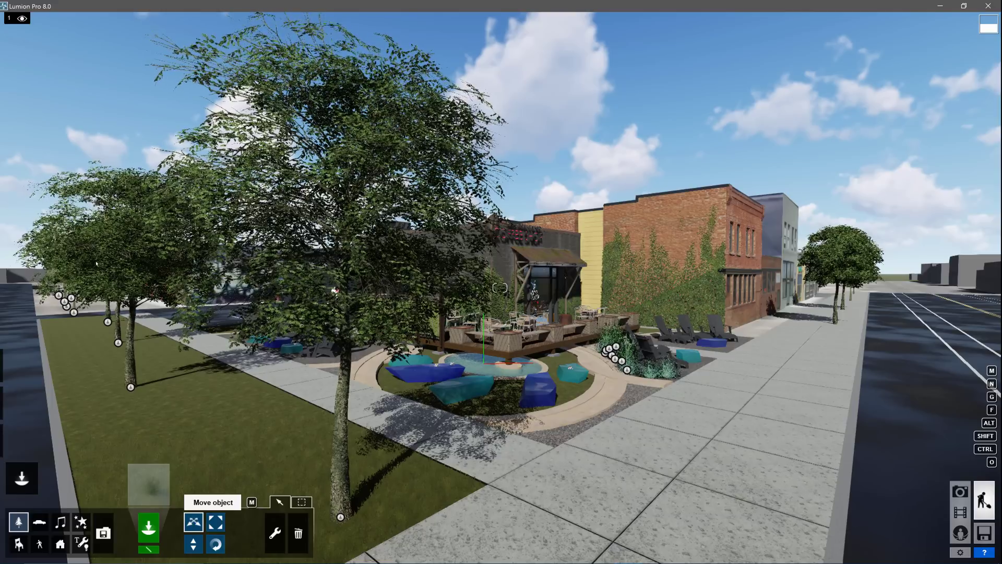
Step: Select the big-leaf maple in the foreground and raise its transparency until it is mostly see-through
{"action": "left_click", "coordinate": [340, 516]}
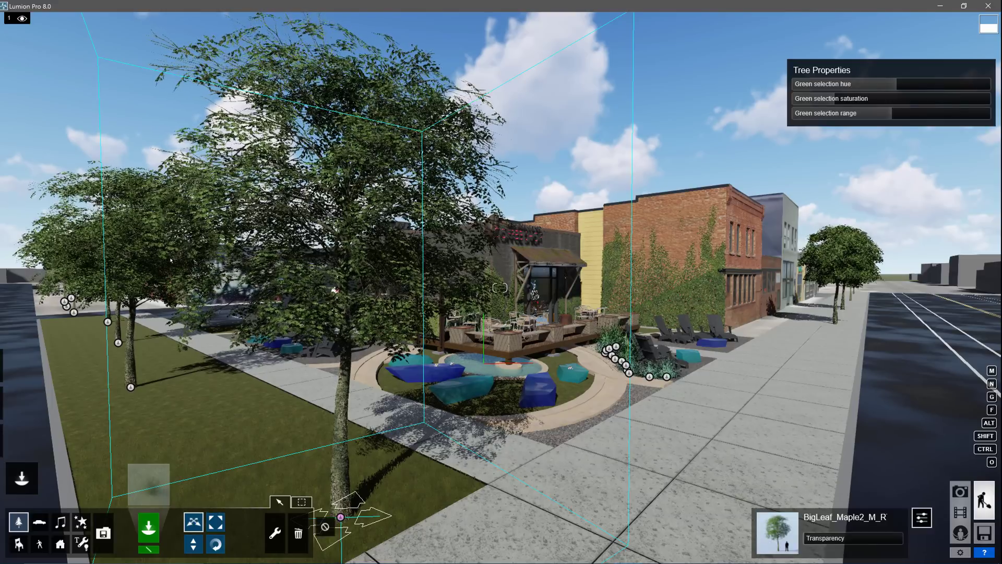
{"action": "left_click_drag", "start_coordinate": [812, 539], "coordinate": [881, 551]}
Step: Show the hidden layers from layer 3 onward, adding the cars, people and landscape plants to the scene
{"action": "mouse_move", "coordinate": [115, 17]}
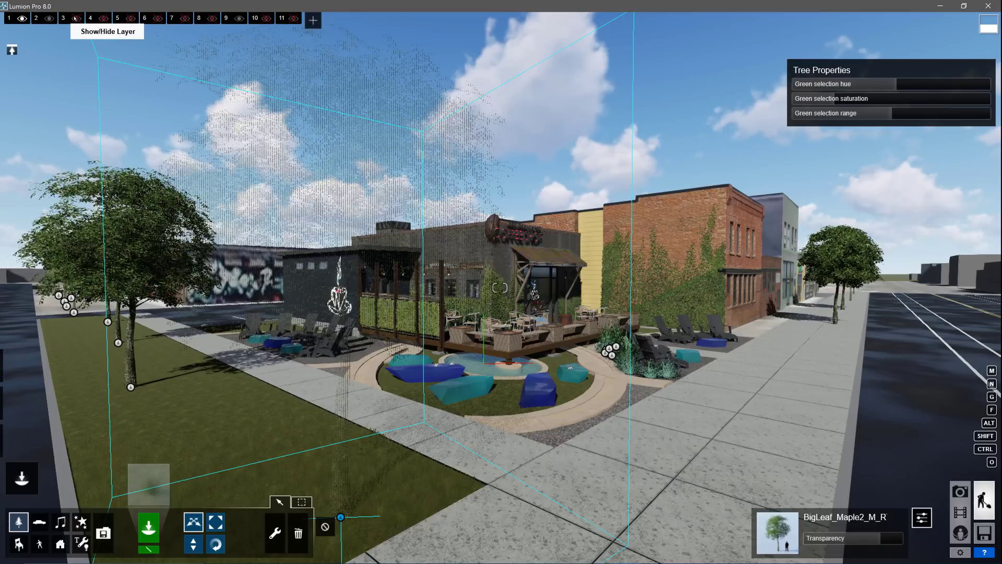
{"action": "left_click", "coordinate": [104, 19]}
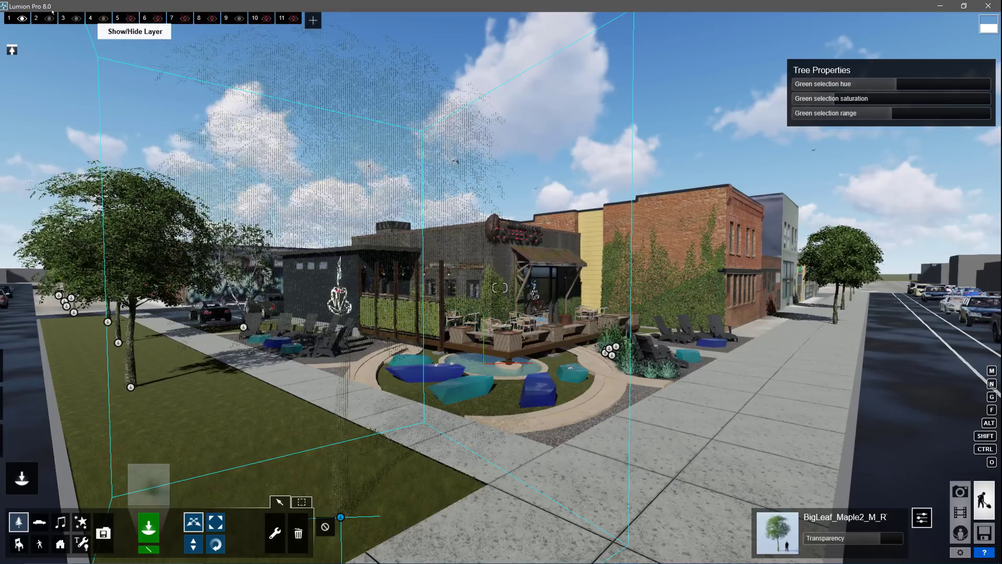
{"action": "left_click", "coordinate": [130, 19]}
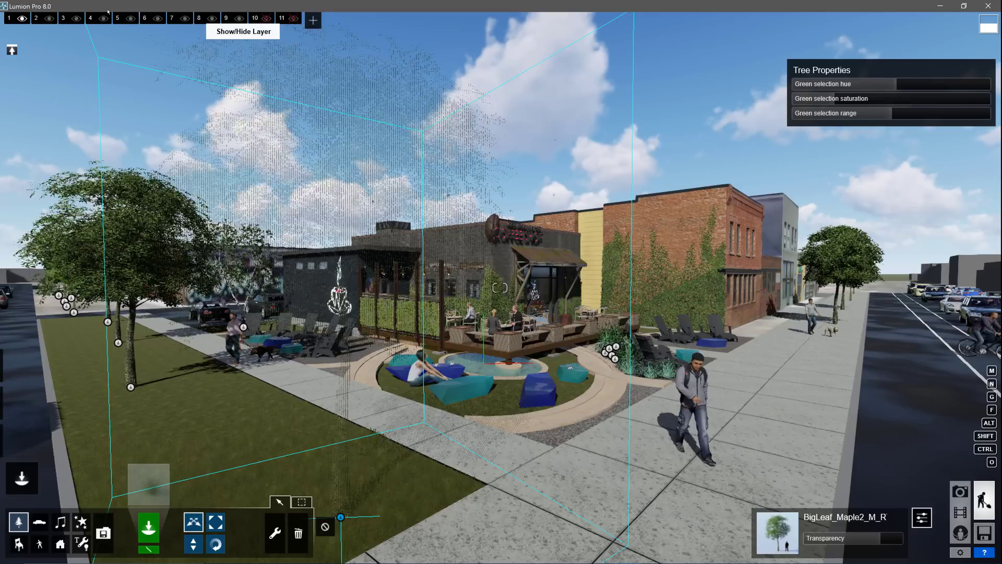
{"action": "left_click", "coordinate": [267, 18]}
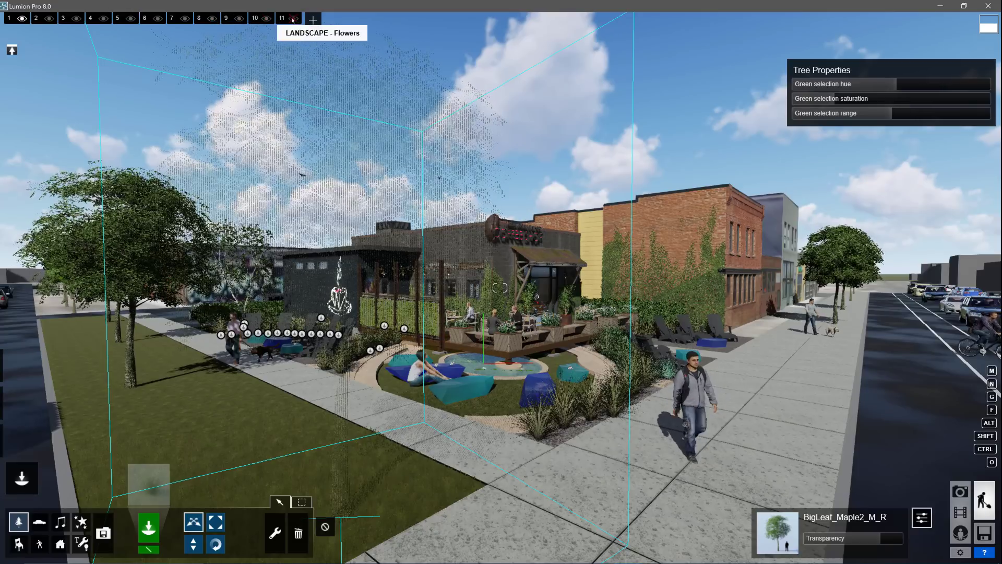
Step: Switch to Photo mode, frame the coffee shop's entrance from beyond the lounge chairs, and store the camera in the first photo slot
{"action": "right_click_drag", "start_coordinate": [224, 232], "coordinate": [77, 254]}
{"action": "left_click", "coordinate": [159, 265]}
{"action": "key", "text": "d"}
{"action": "key", "text": "d"}
{"action": "key", "text": "d"}
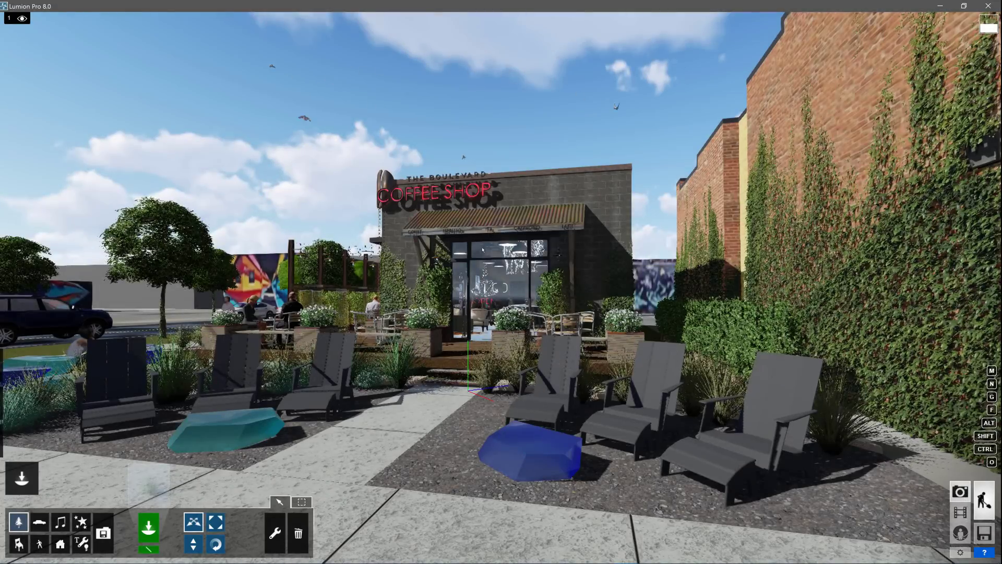
{"action": "left_click", "coordinate": [963, 495]}
{"action": "key", "text": "w"}
{"action": "key", "text": "a"}
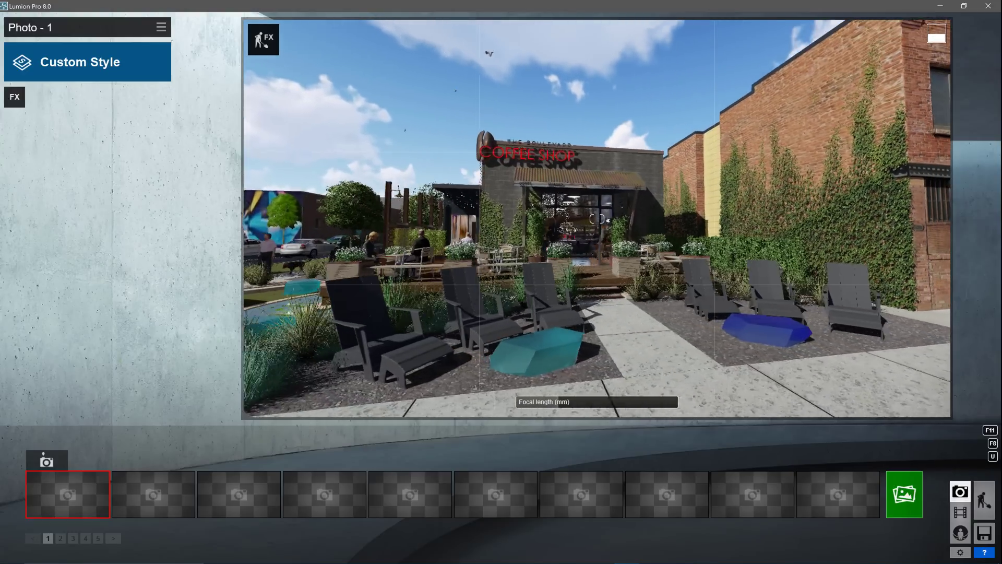
{"action": "key", "text": "d"}
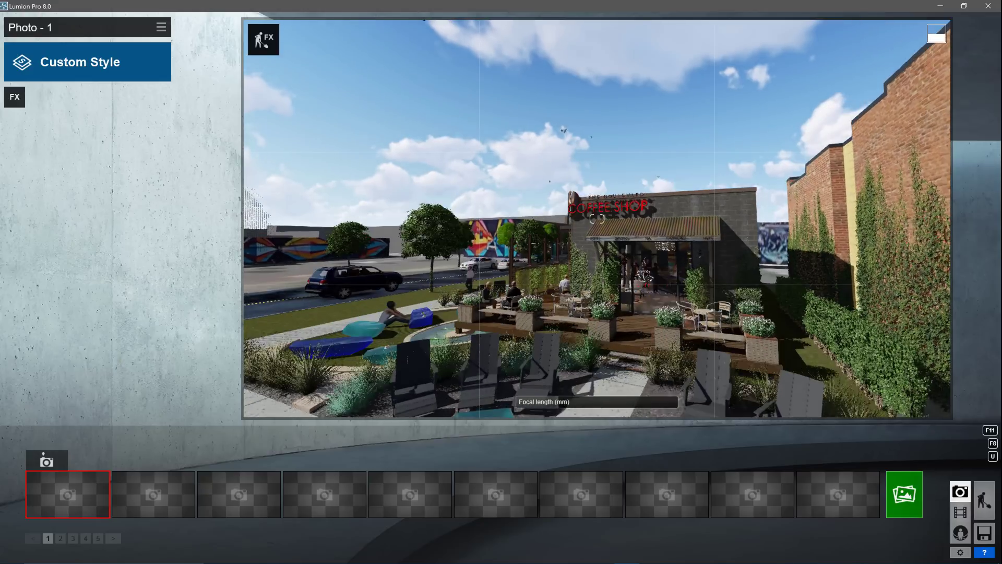
{"action": "key", "text": "e"}
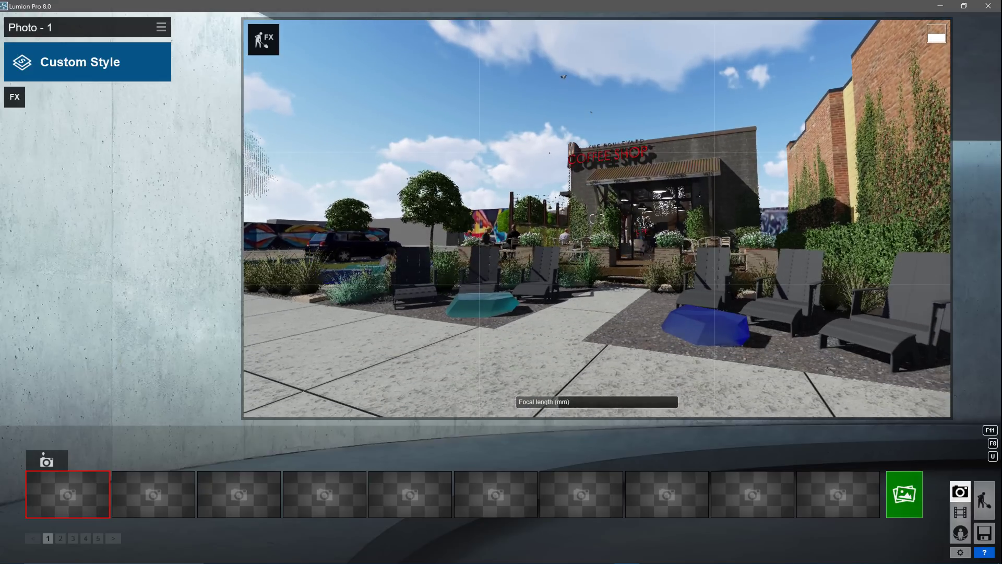
{"action": "left_click", "coordinate": [46, 460]}
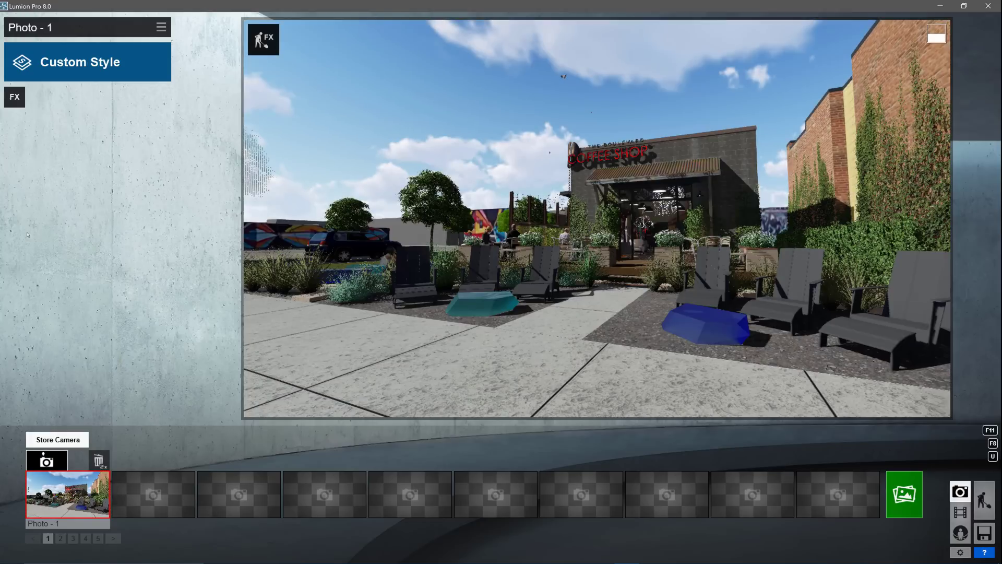
Step: Move the camera closer to the lounge chairs, and return to the stored view of Photo - 1
{"action": "key", "text": "a"}
{"action": "key", "text": "w"}
{"action": "right_click_drag", "start_coordinate": [596, 219], "coordinate": [624, 219]}
{"action": "key", "text": "a"}
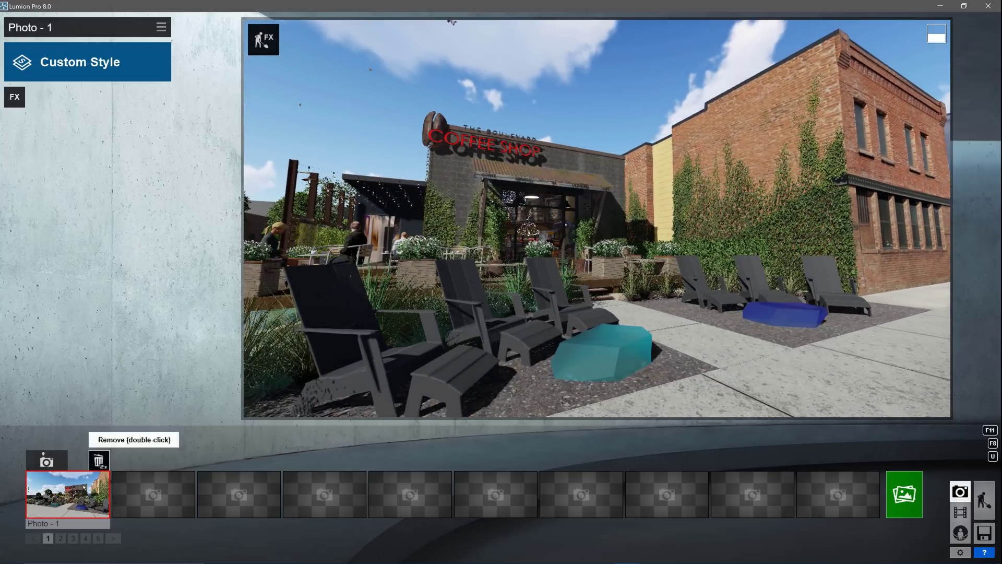
{"action": "key", "text": "shift+1"}
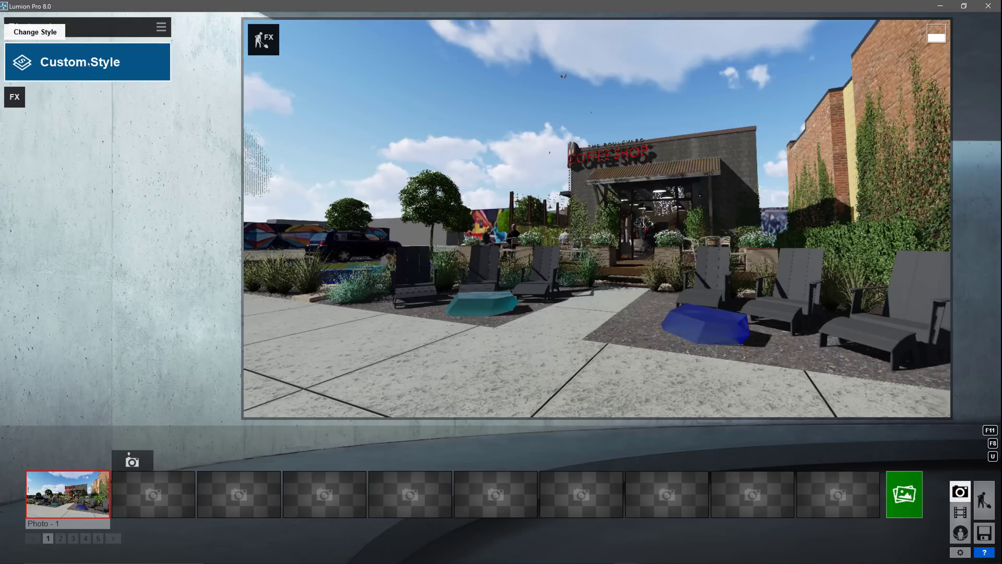
Step: Apply the Realistic style to Photo - 1 and lengthen the focal length to zoom in on the coffee shop
{"action": "left_click", "coordinate": [69, 35]}
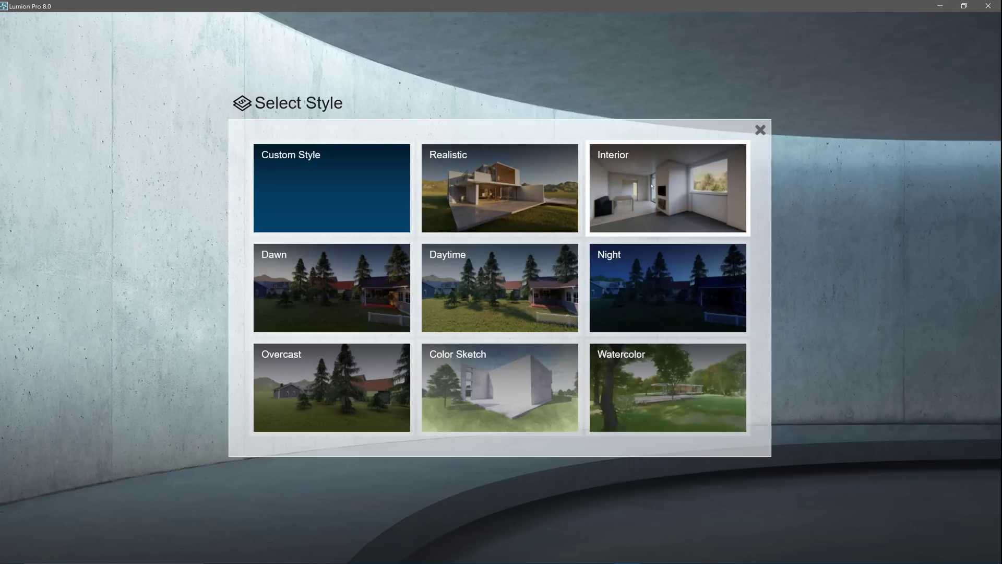
{"action": "left_click", "coordinate": [530, 190]}
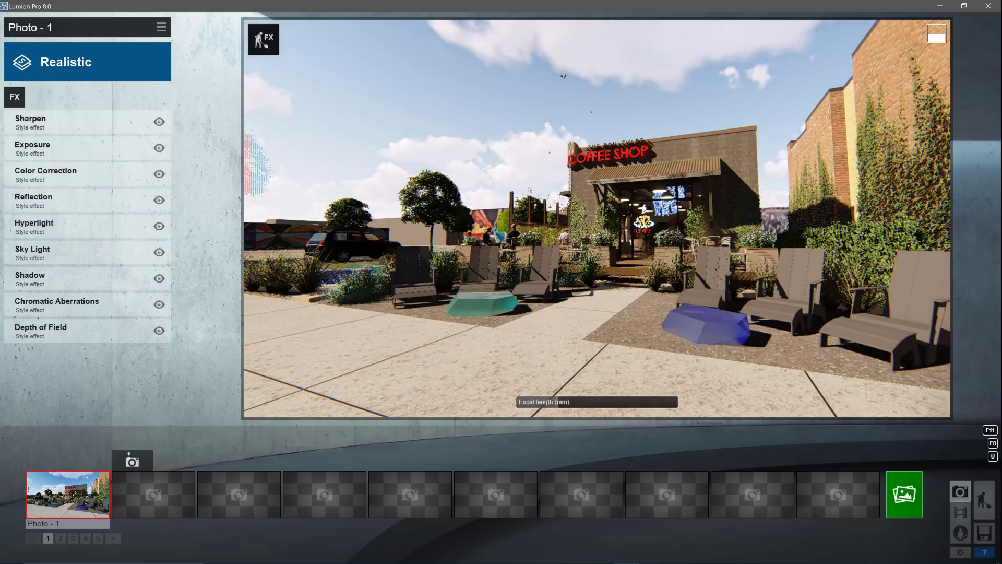
{"action": "left_click_drag", "start_coordinate": [559, 403], "coordinate": [579, 403]}
Step: Try the Watercolor style on Photo - 1 and turn the view further toward the ivy-covered brick wall
{"action": "left_click", "coordinate": [40, 27]}
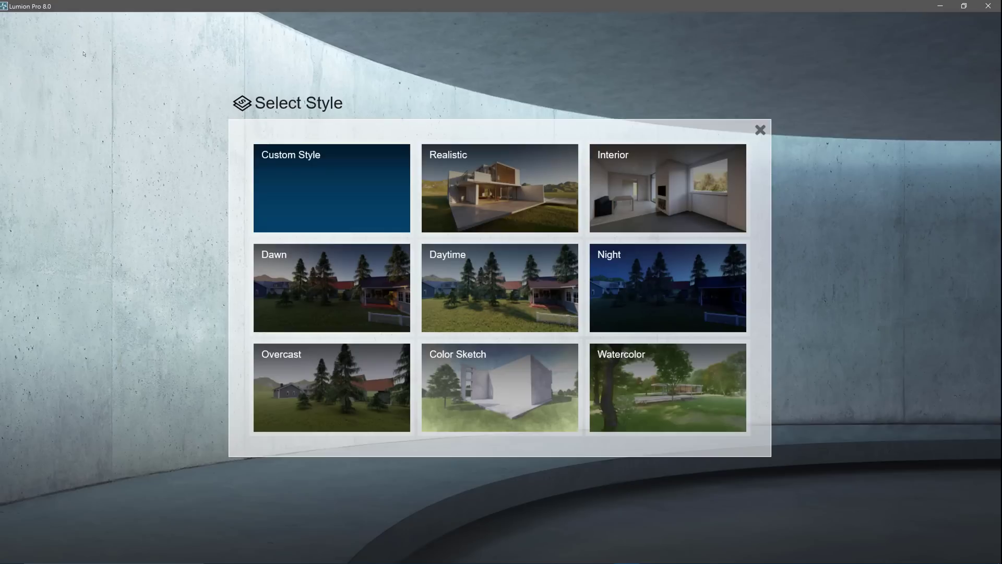
{"action": "left_click", "coordinate": [627, 390]}
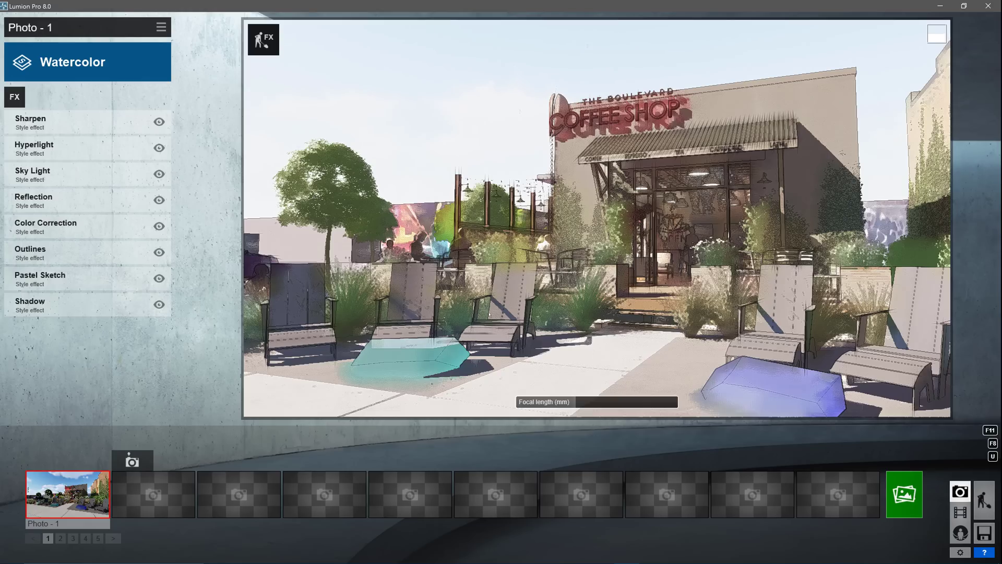
{"action": "right_click_drag", "start_coordinate": [597, 219], "coordinate": [678, 234]}
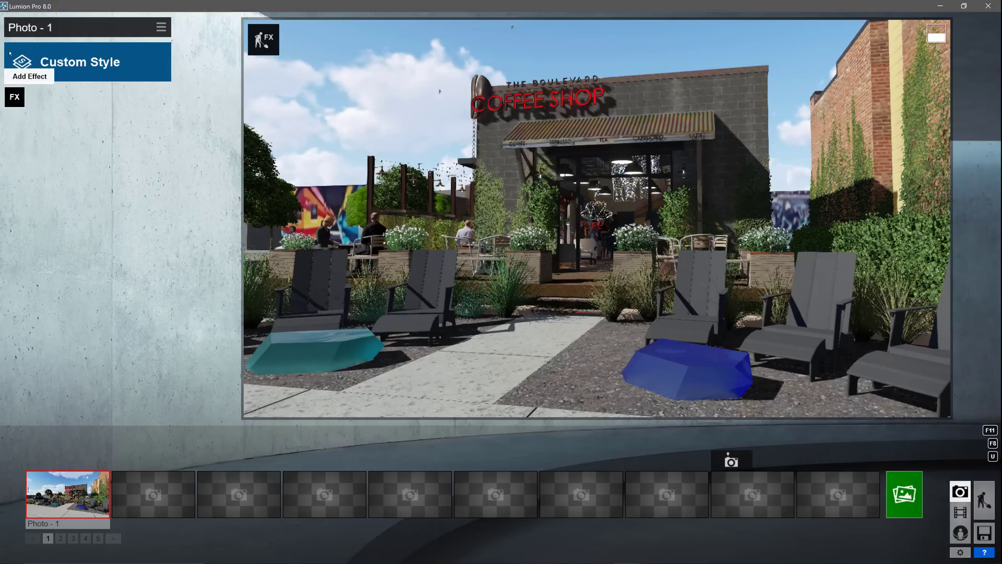
Step: Add the Sun effect to Photo - 1 and raise the sun height and brightness
{"action": "left_click", "coordinate": [14, 97]}
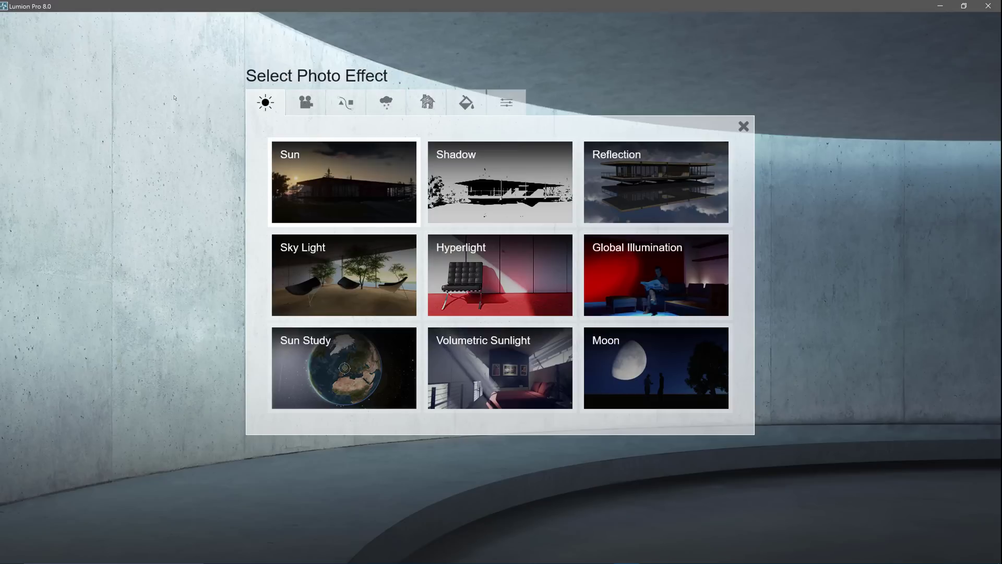
{"action": "left_click", "coordinate": [349, 192]}
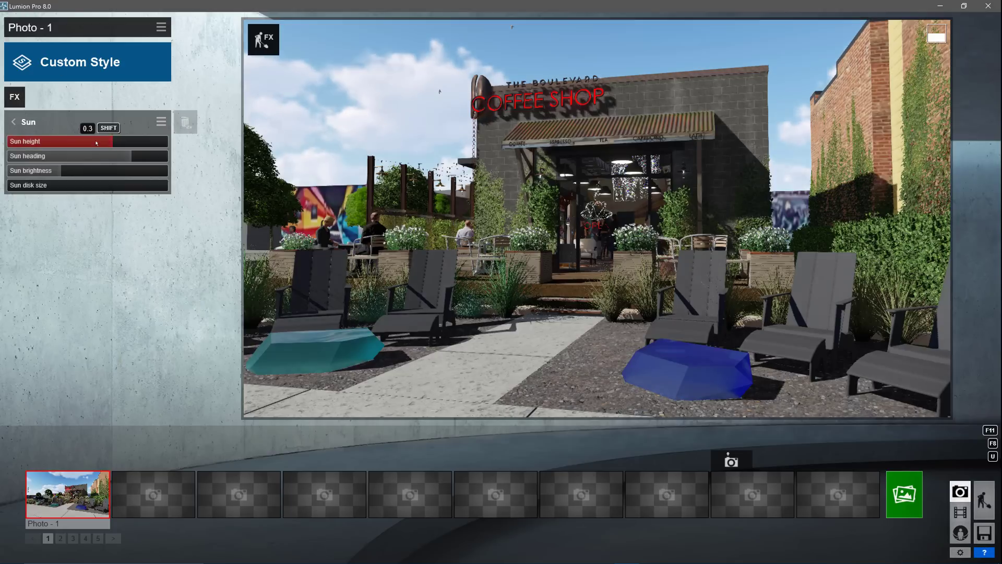
{"action": "left_click_drag", "start_coordinate": [122, 142], "coordinate": [130, 159]}
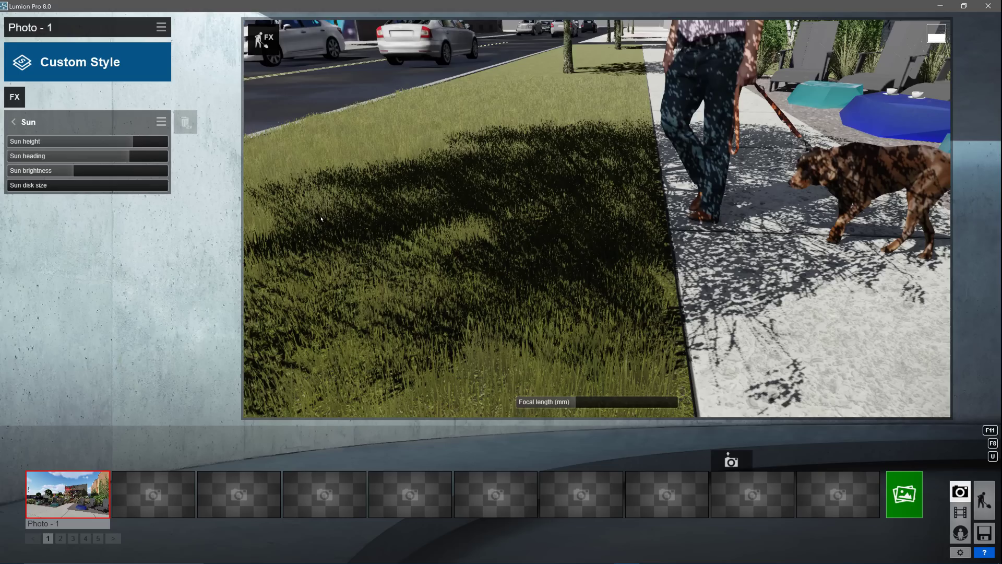
Step: Add the Shadow effect to Photo - 1 with soft and fine detail shadows on, and add the Sky Light effect
{"action": "left_click", "coordinate": [14, 97]}
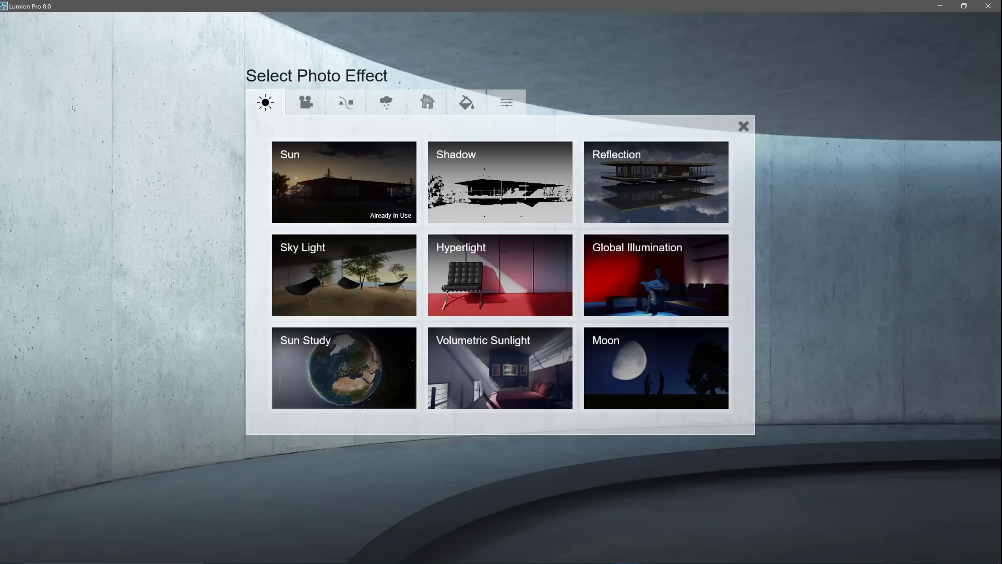
{"action": "left_click", "coordinate": [470, 177]}
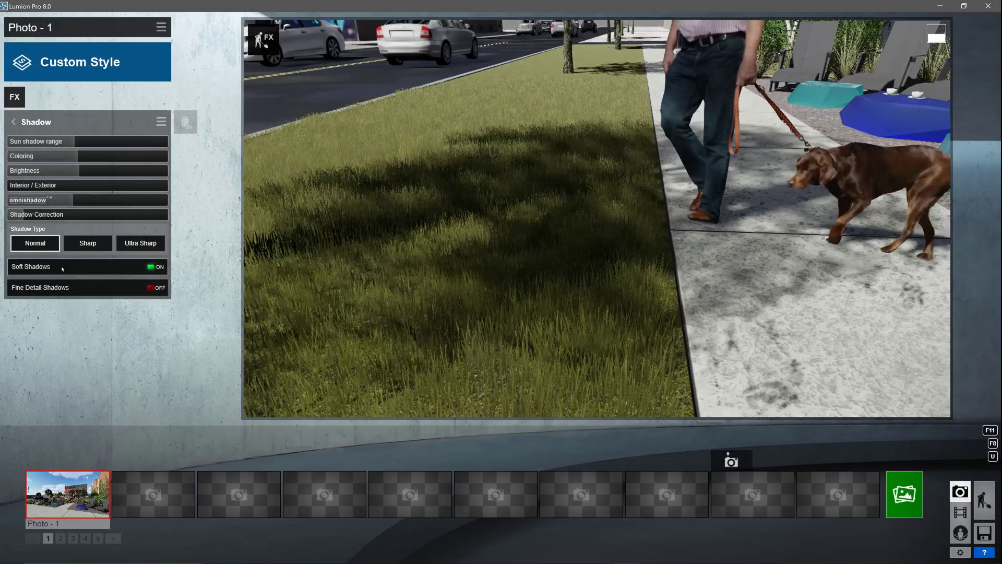
{"action": "left_click", "coordinate": [69, 288]}
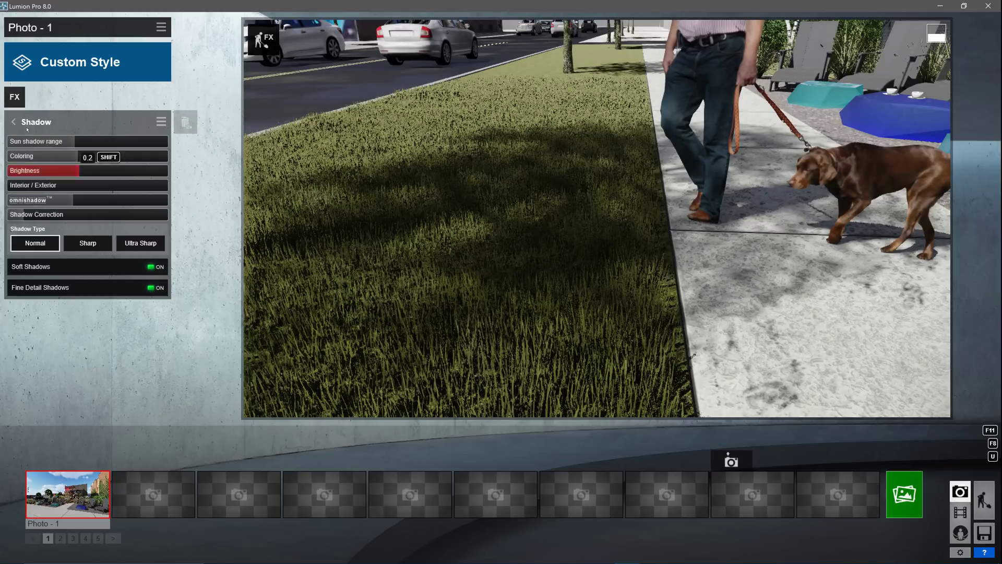
{"action": "left_click", "coordinate": [14, 97]}
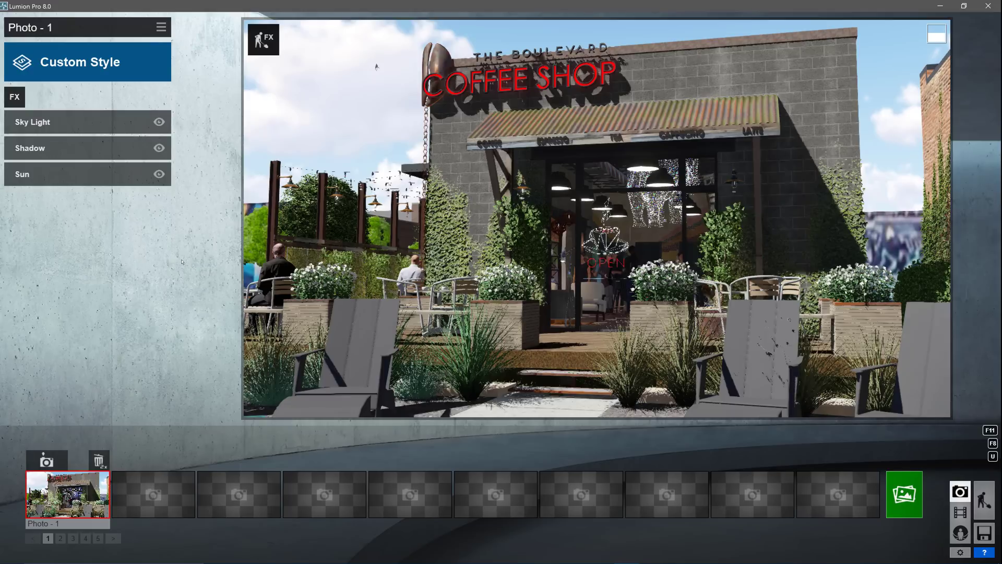
Step: Add the Reflection effect to Photo - 1, pull the camera back across the street, and turn on Speedray reflections
{"action": "left_click", "coordinate": [15, 97]}
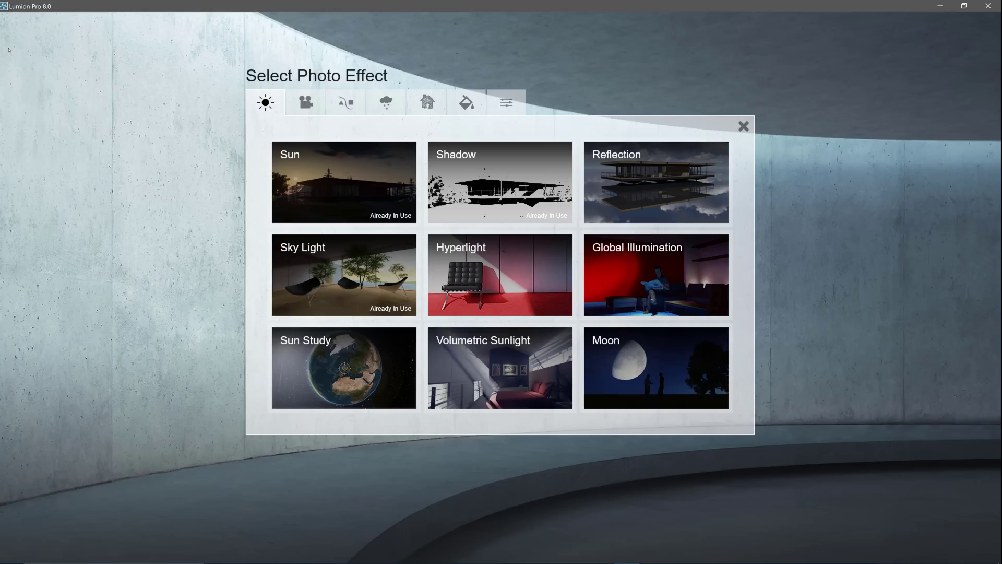
{"action": "left_click", "coordinate": [656, 181]}
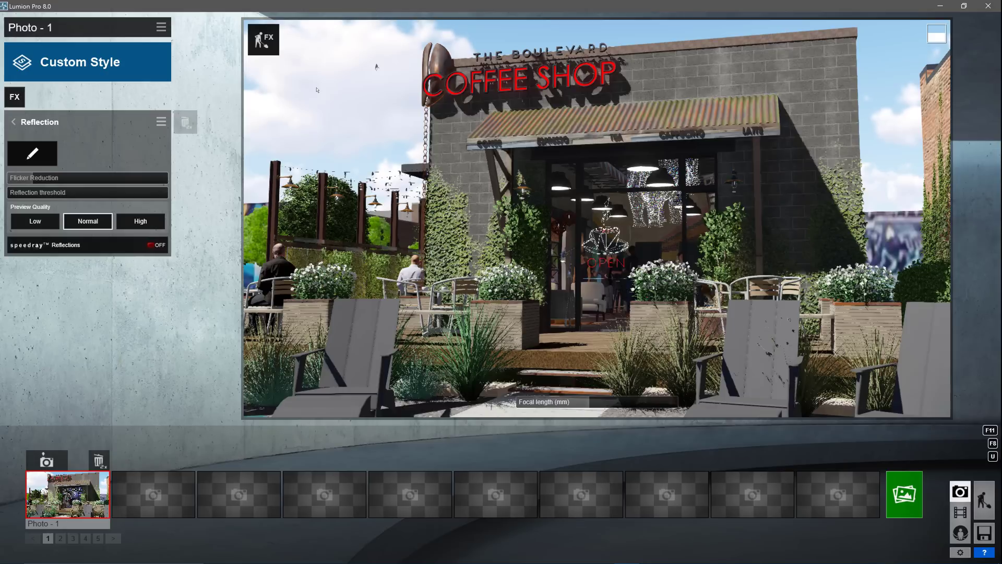
{"action": "key", "text": "s"}
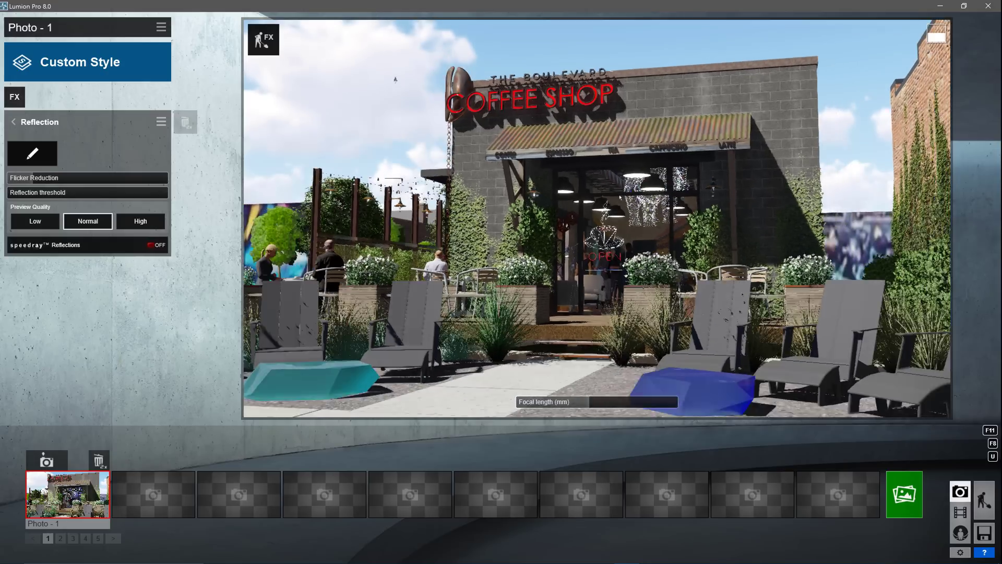
{"action": "key", "text": "s"}
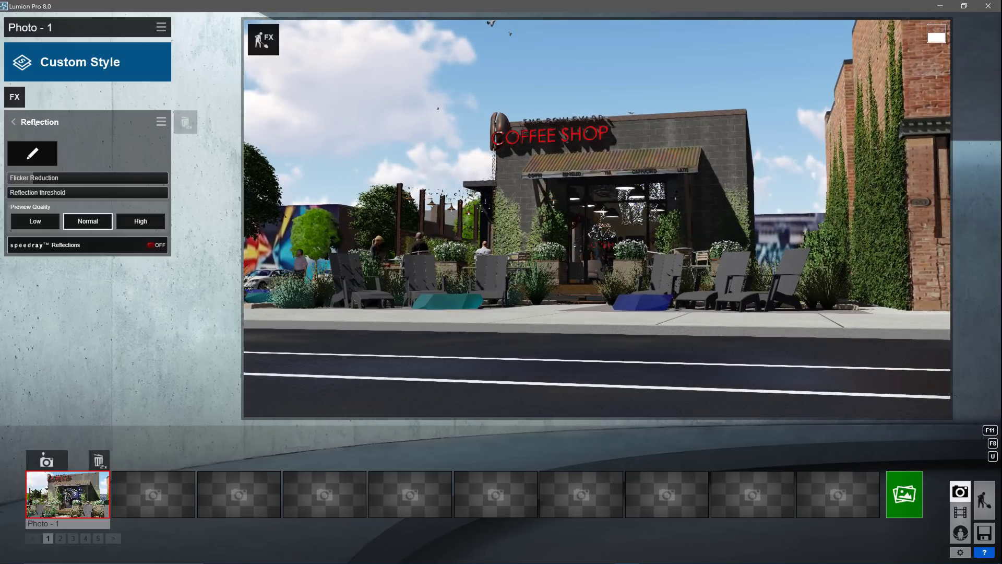
{"action": "left_click", "coordinate": [156, 245]}
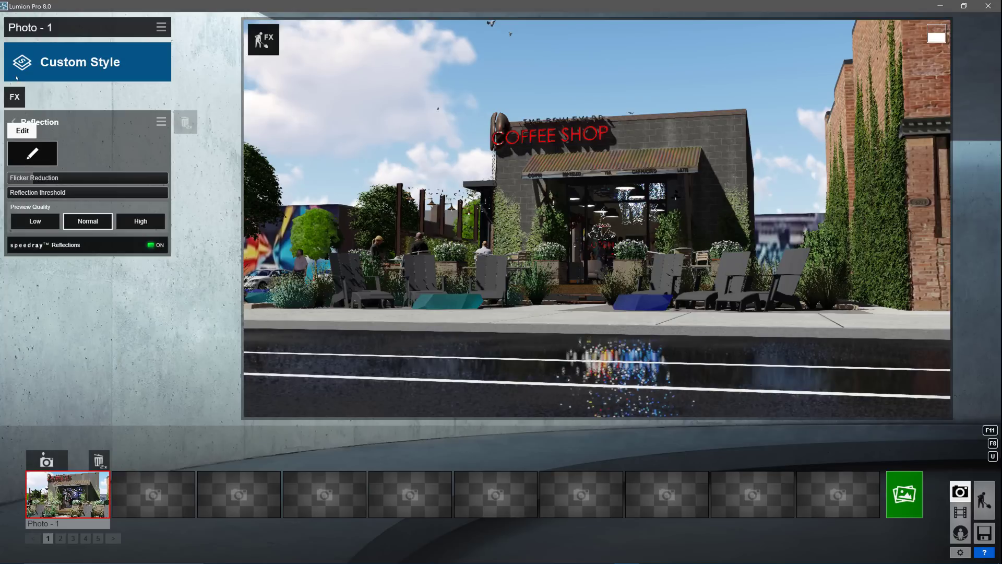
Step: Define two reflection planes, one on the street surface and one on the coffee shop's storefront glass
{"action": "left_click", "coordinate": [31, 153]}
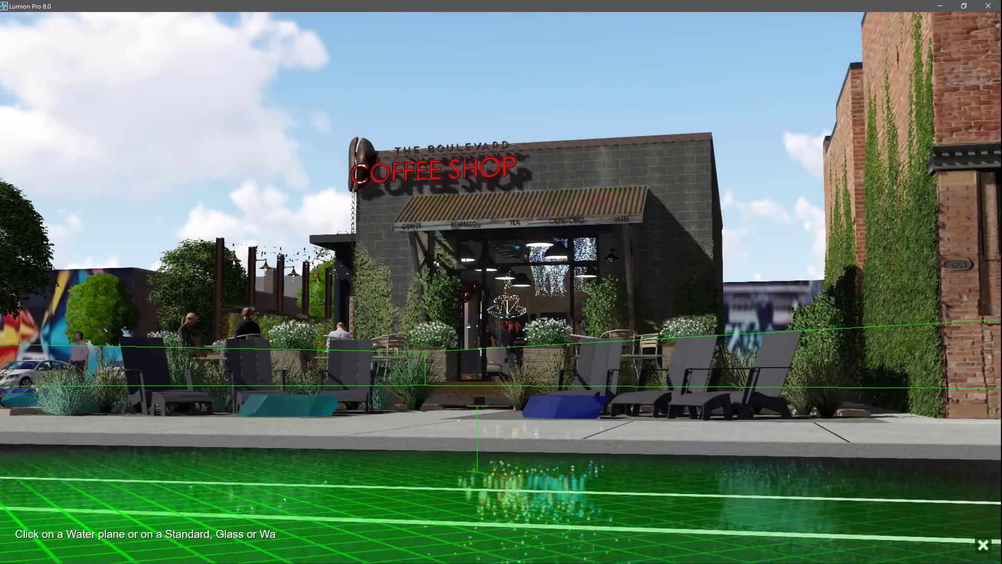
{"action": "left_click", "coordinate": [329, 496]}
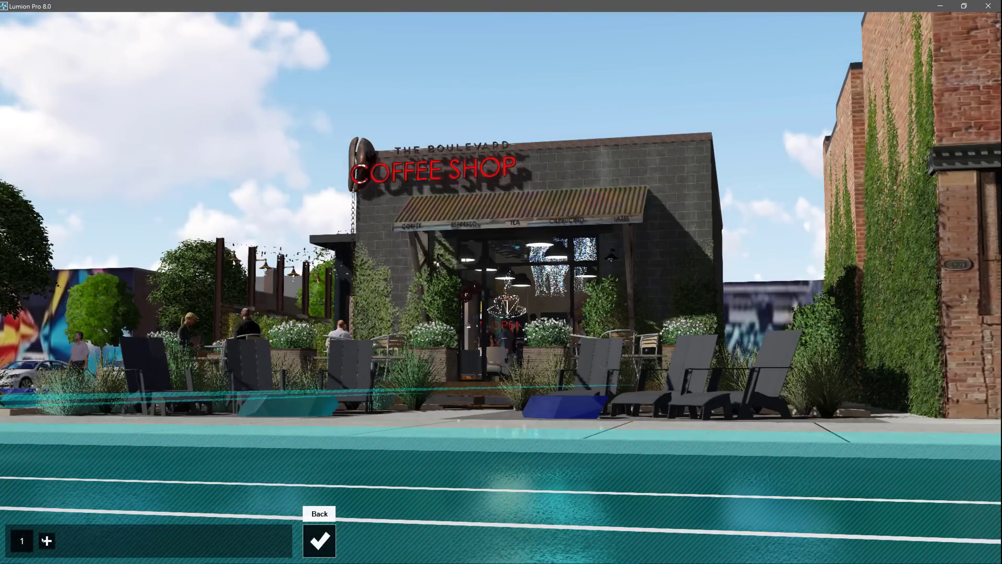
{"action": "left_click", "coordinate": [46, 541]}
{"action": "left_click", "coordinate": [527, 293]}
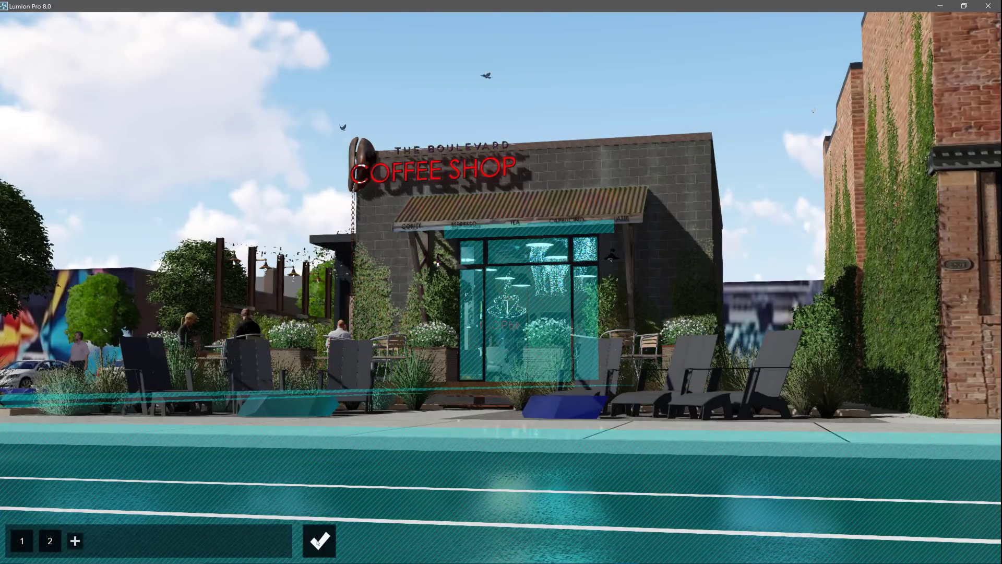
{"action": "left_click", "coordinate": [319, 541]}
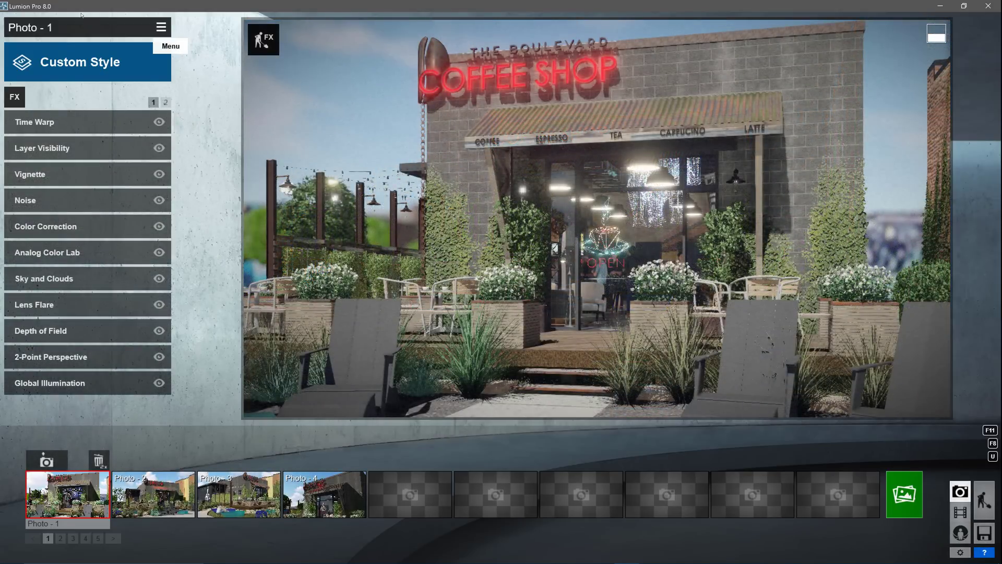
Step: Save the effects of Photo - 1 to a file named PhotoReal, and open the effects file selection for Photo - 2
{"action": "left_click", "coordinate": [161, 27]}
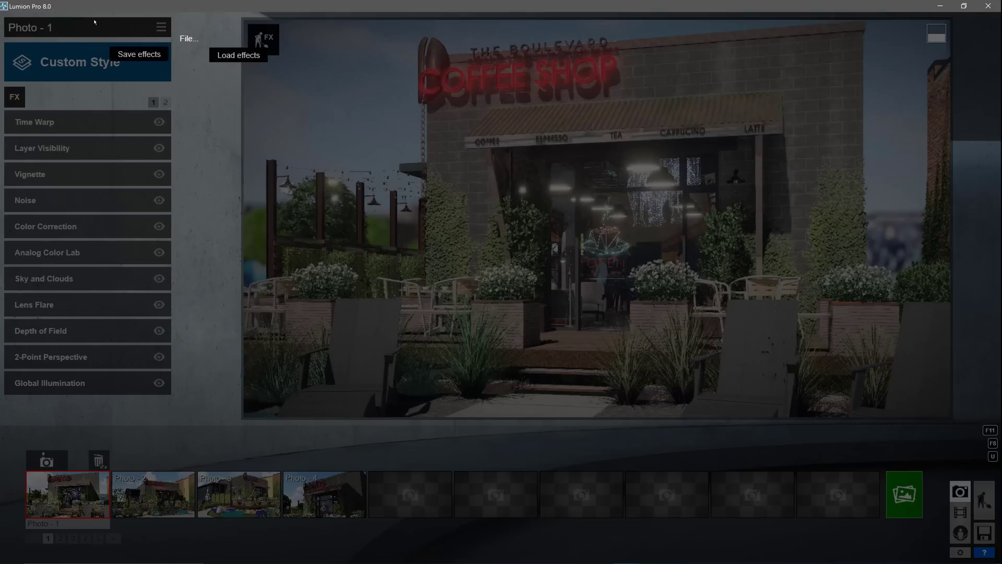
{"action": "left_click", "coordinate": [138, 53]}
{"action": "type", "text": "Photo1"}
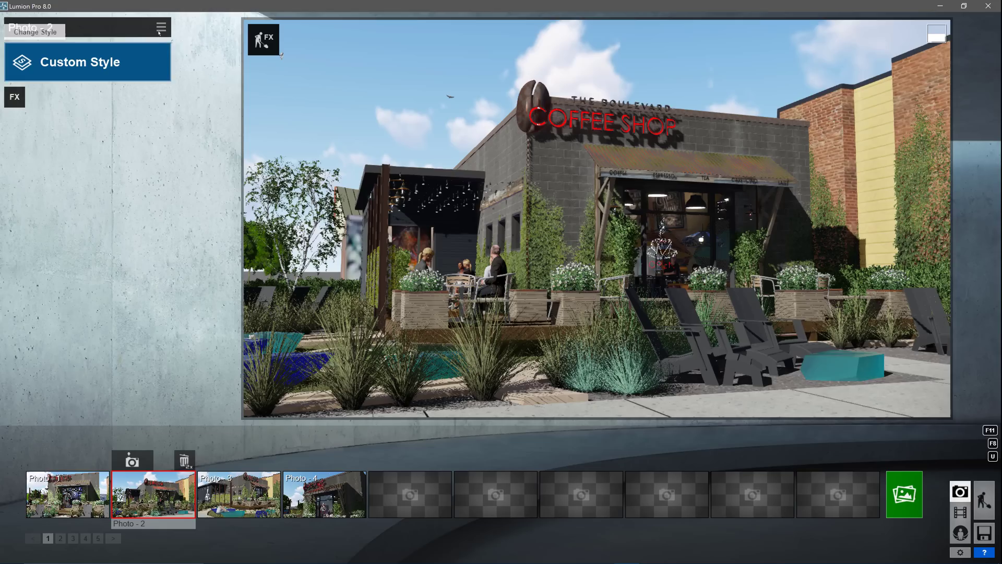
{"action": "left_click", "coordinate": [161, 27]}
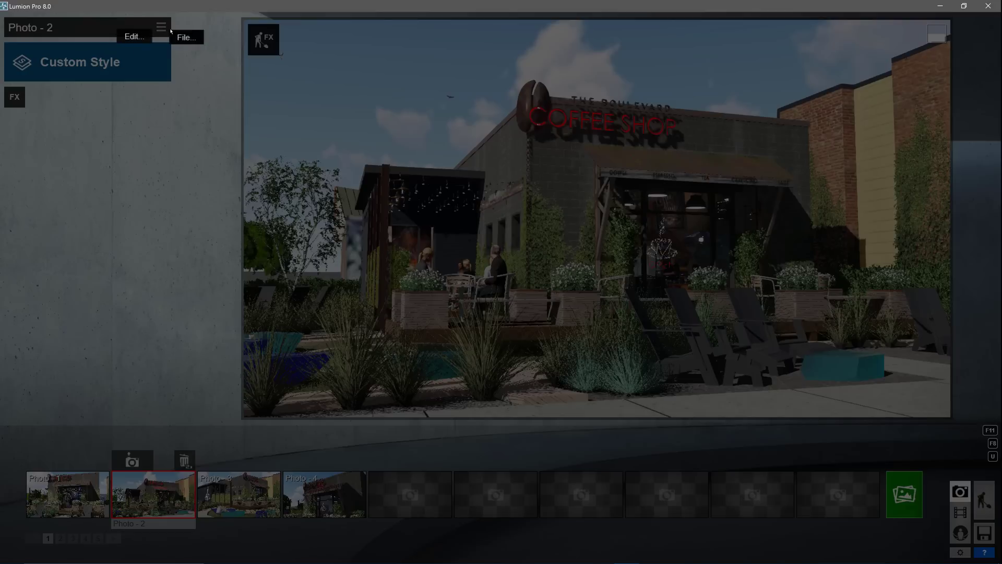
{"action": "left_click", "coordinate": [236, 55]}
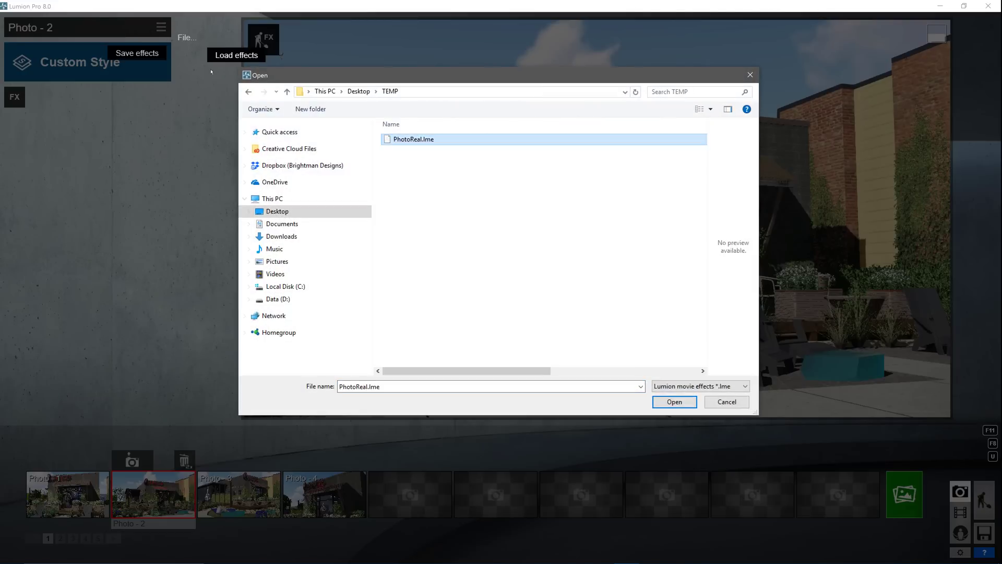
Step: Render and upload the photos to MyLumion, and view the uploaded photos online
{"action": "left_click", "coordinate": [667, 528]}
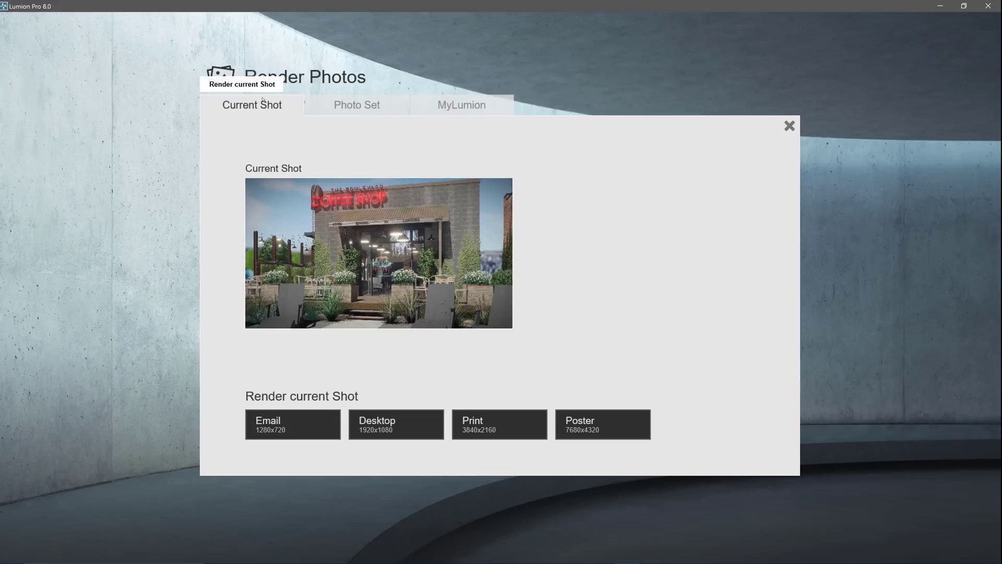
{"action": "left_click", "coordinate": [471, 103]}
{"action": "left_click", "coordinate": [676, 421]}
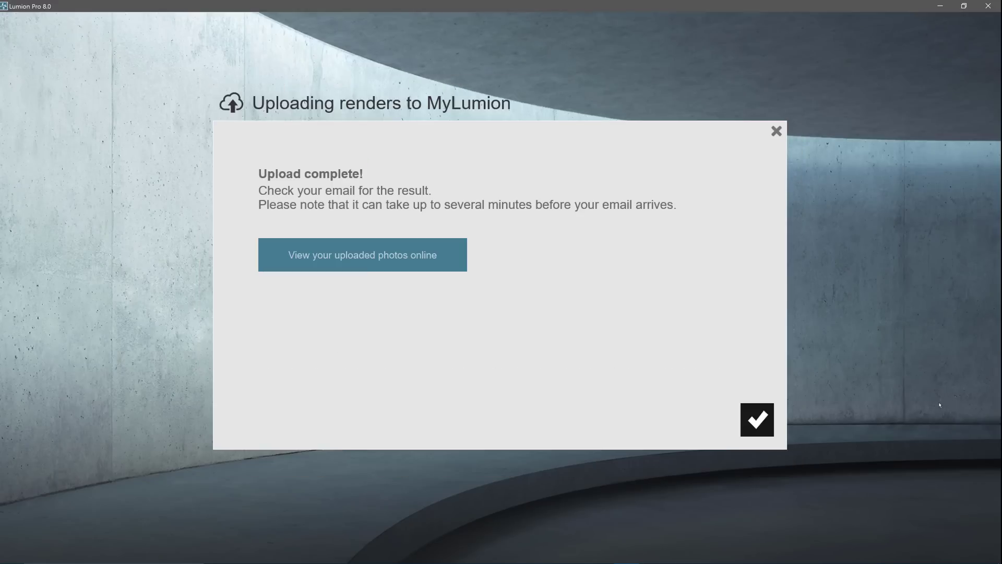
{"action": "left_click", "coordinate": [371, 255]}
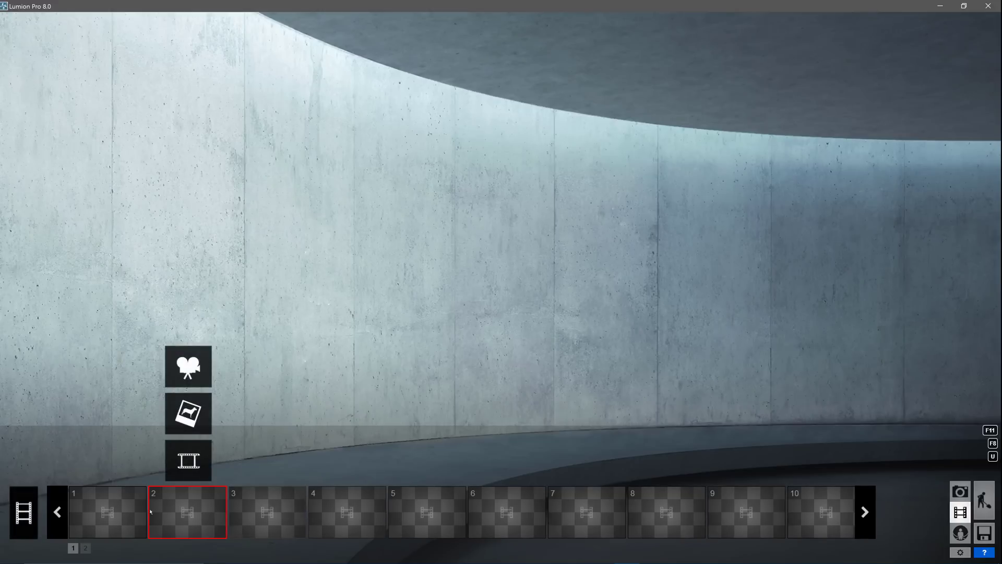
Step: Start a flythrough in the first movie slot and capture its first camera shot behind the lounge chairs at 23.7 mm focal length
{"action": "left_click", "coordinate": [84, 515]}
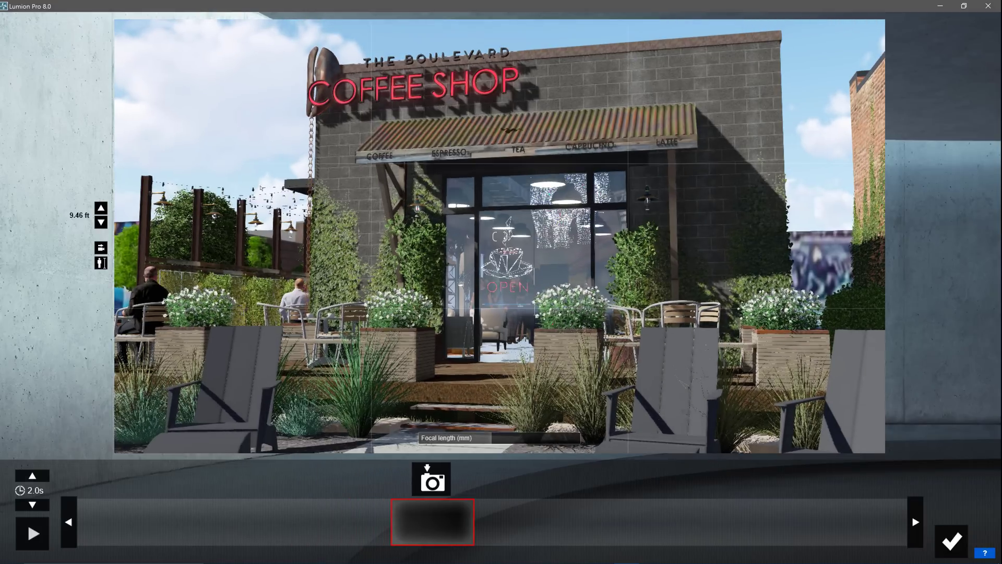
{"action": "right_click_drag", "start_coordinate": [261, 187], "coordinate": [286, 187]}
{"action": "key", "text": "a"}
{"action": "left_click_drag", "start_coordinate": [490, 440], "coordinate": [484, 445]}
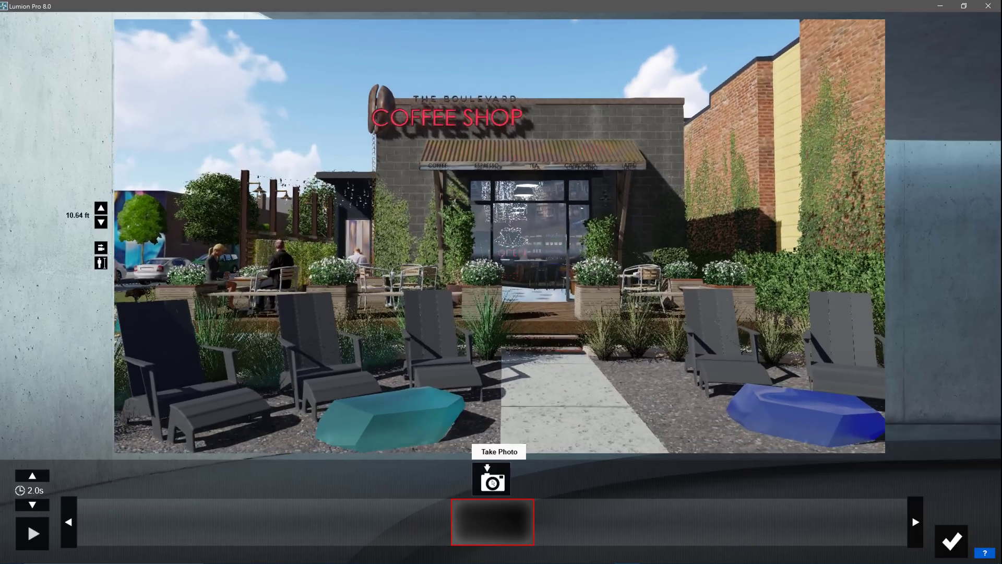
{"action": "left_click", "coordinate": [493, 479]}
Step: Capture further flythrough shots moving toward the patio planters and up to the storefront window, and play the path back
{"action": "key", "text": "w"}
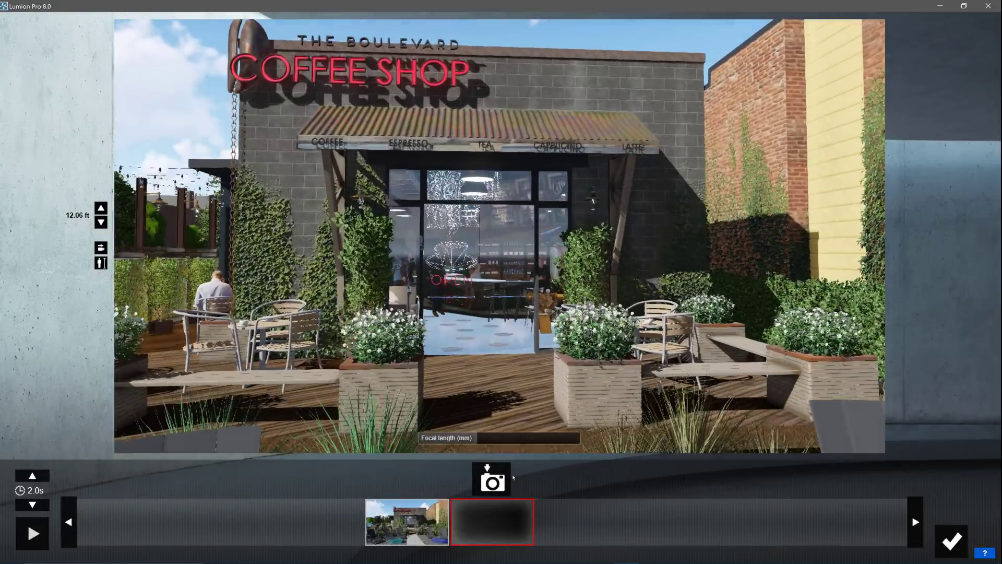
{"action": "left_click", "coordinate": [493, 480]}
{"action": "key", "text": "w"}
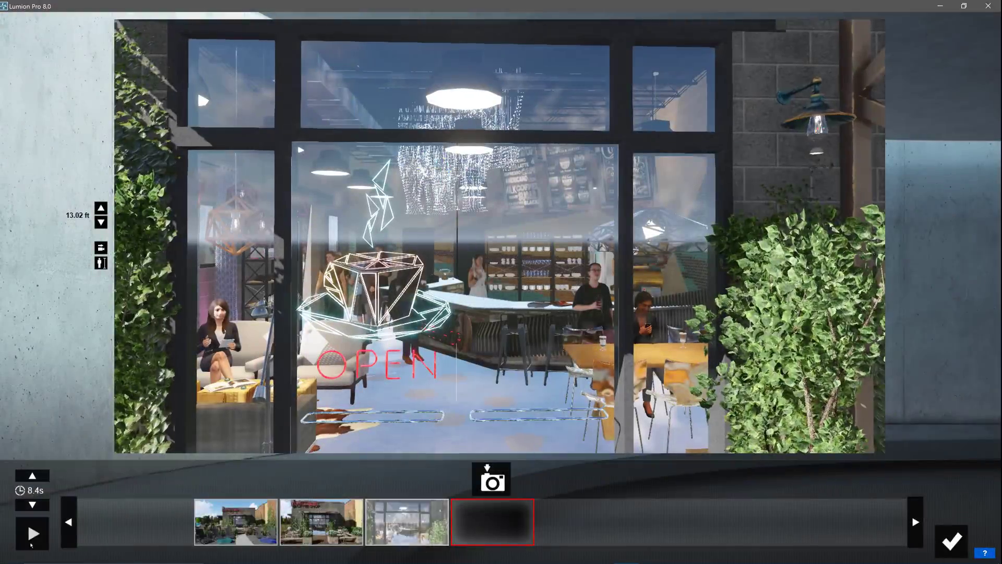
{"action": "left_click", "coordinate": [34, 535]}
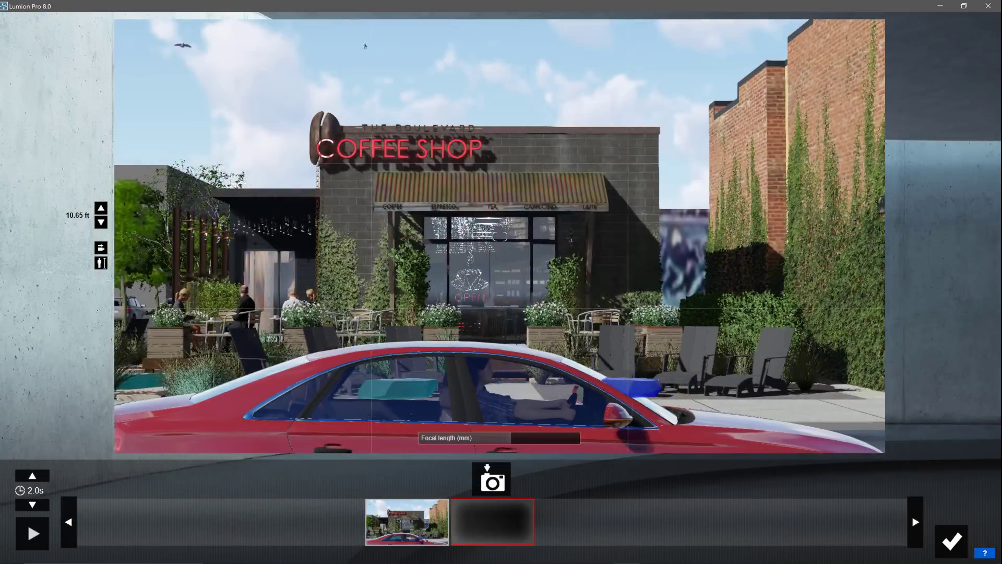
Step: Record a second flythrough with a sideways camera move facing the coffee shop from the street
{"action": "key", "text": "a"}
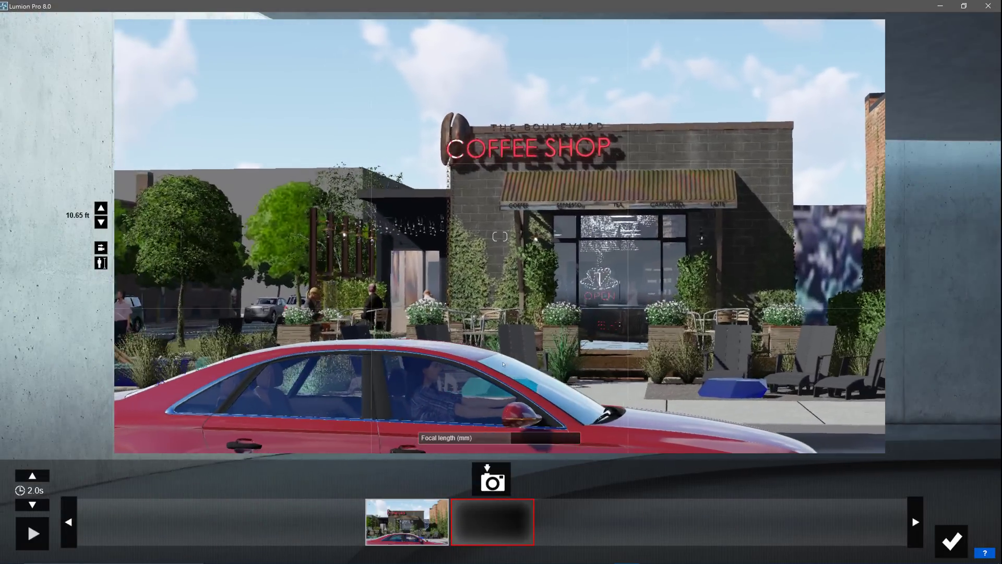
{"action": "left_click", "coordinate": [491, 480]}
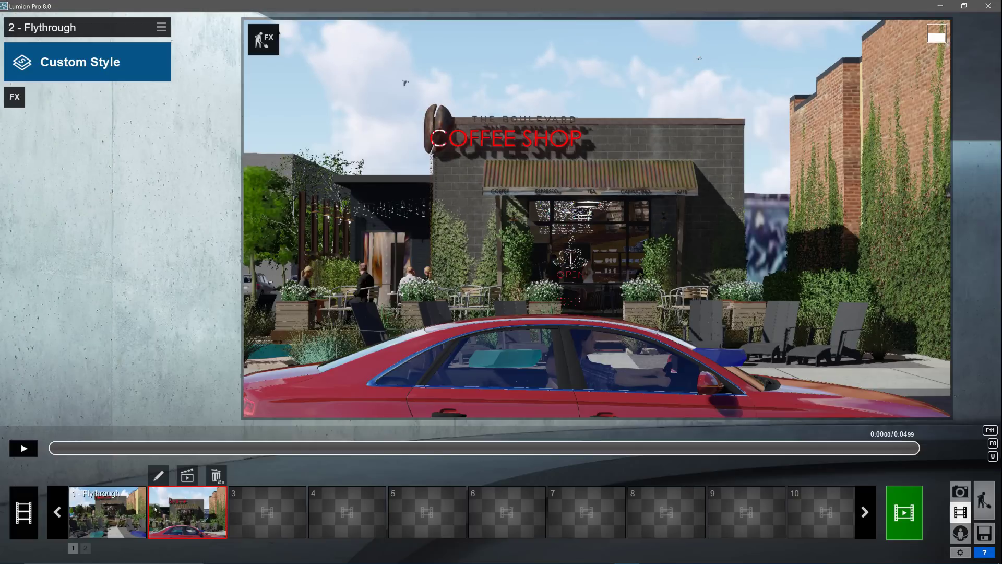
Step: Move the second flythrough ahead of the first one and play the entire movie
{"action": "left_click_drag", "start_coordinate": [155, 509], "coordinate": [76, 509]}
{"action": "left_click", "coordinate": [23, 512]}
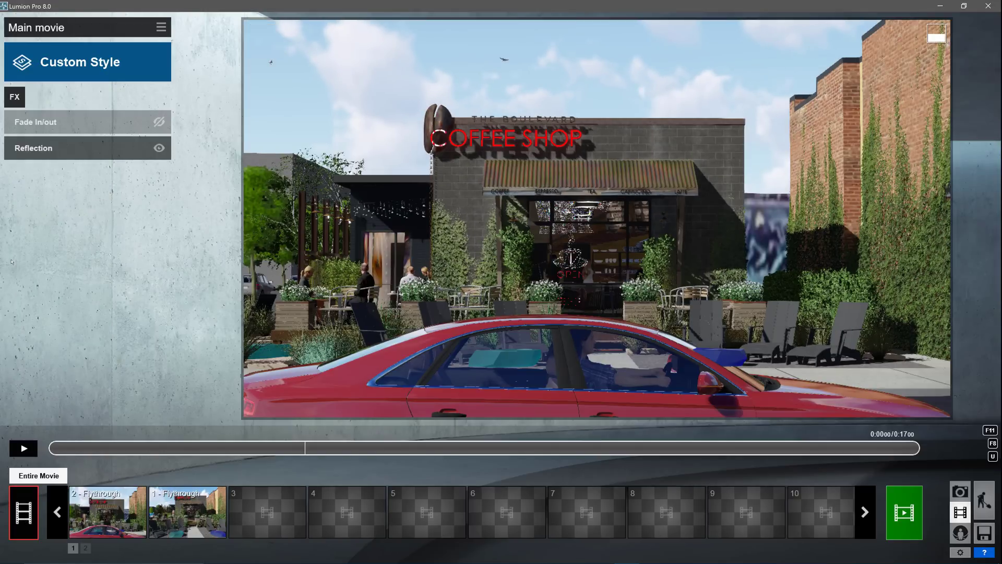
{"action": "left_click", "coordinate": [24, 448]}
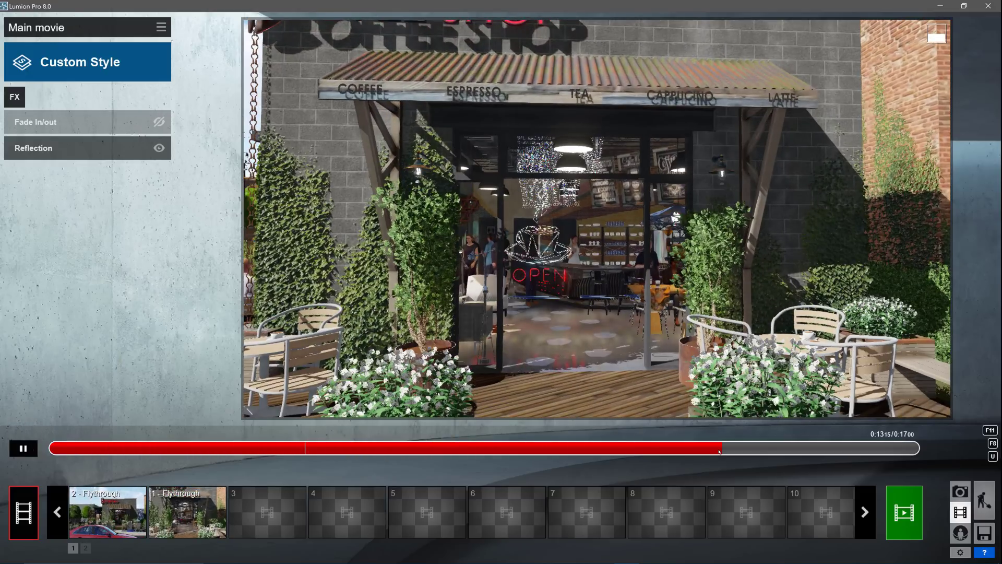
Step: Load the saved effects file PhotoReal.lme into the clip 1 - Flythrough
{"action": "left_click", "coordinate": [187, 512]}
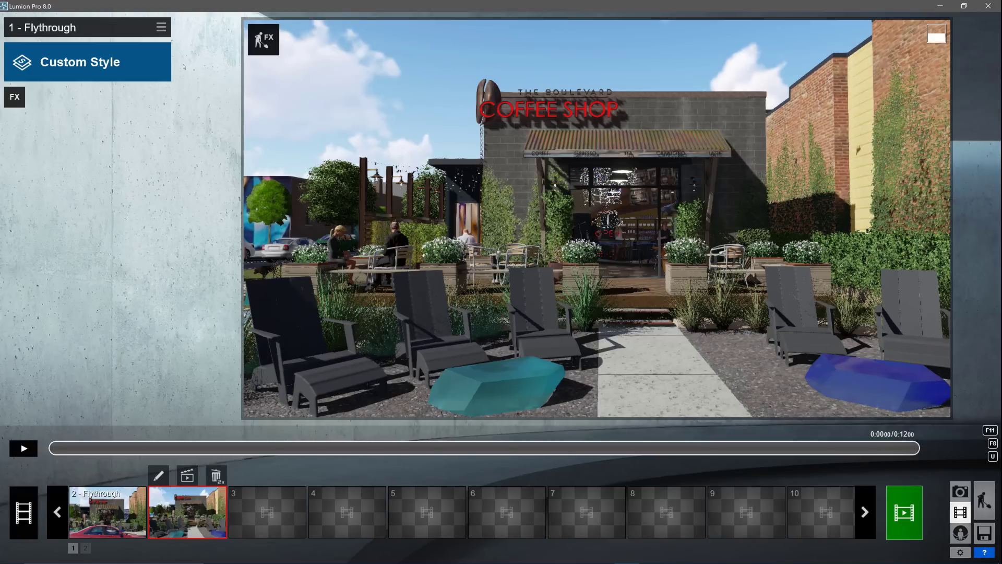
{"action": "left_click", "coordinate": [161, 27]}
{"action": "left_click", "coordinate": [189, 41]}
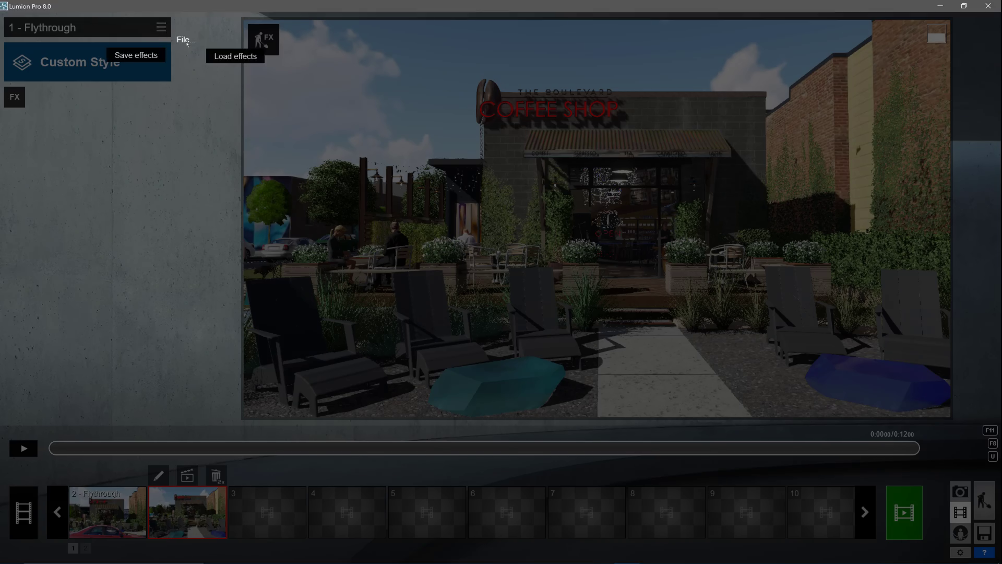
{"action": "left_click", "coordinate": [236, 56]}
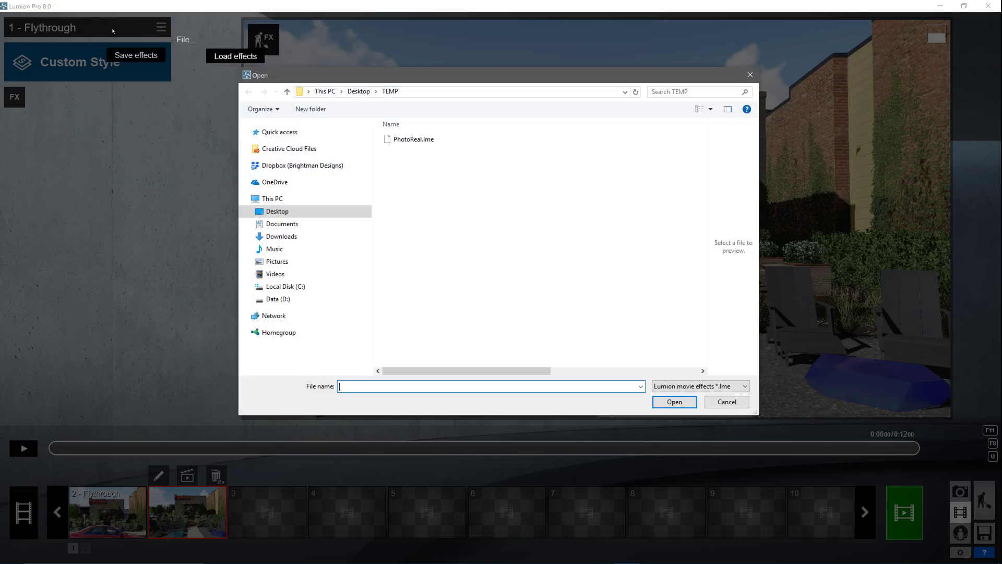
{"action": "left_click", "coordinate": [417, 141]}
{"action": "left_click", "coordinate": [675, 402]}
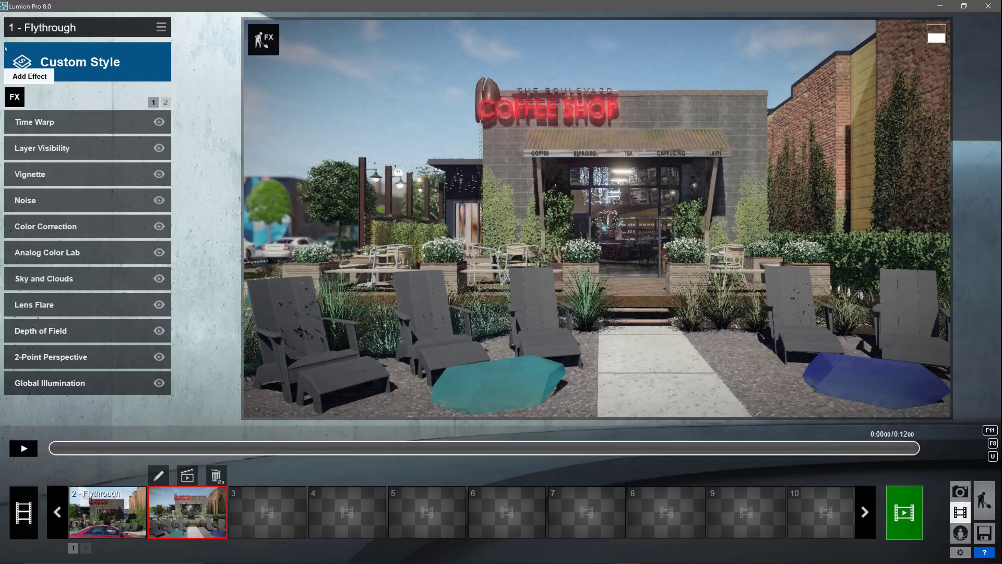
Step: Add the Handheld Camera effect to 1 - Flythrough with Look at fixed point on, and target the coffee shop sign
{"action": "left_click", "coordinate": [15, 97]}
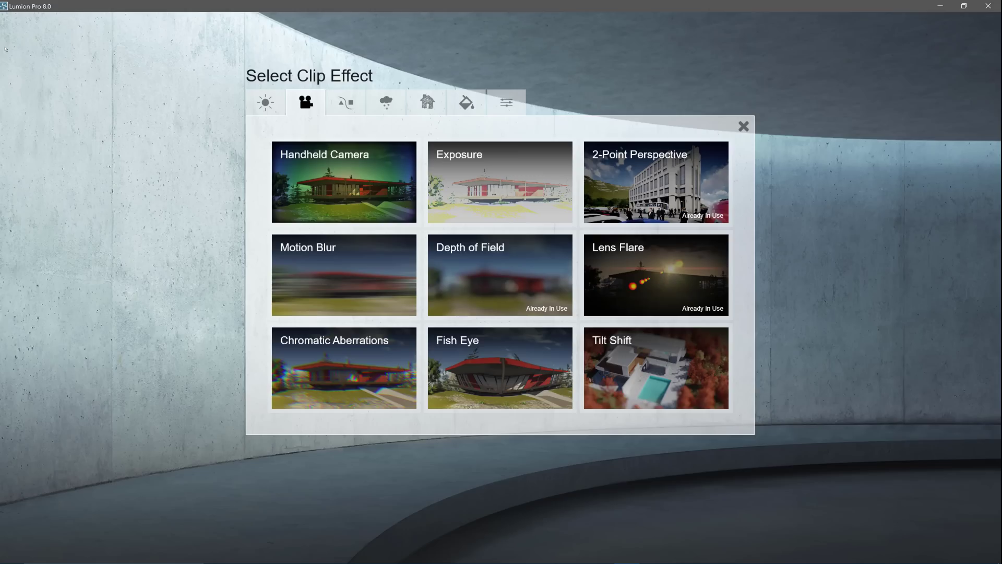
{"action": "left_click", "coordinate": [354, 183]}
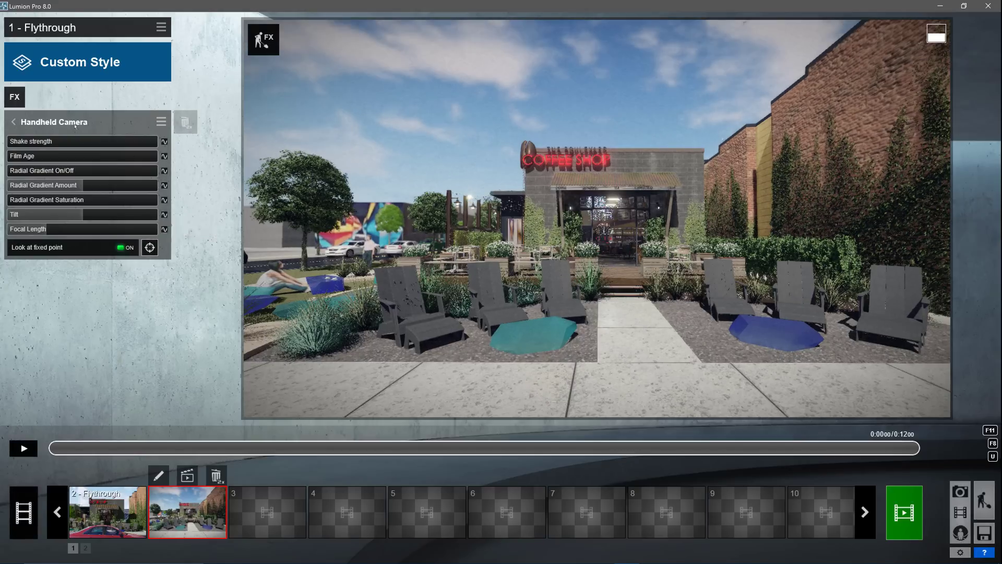
{"action": "left_click", "coordinate": [150, 248]}
{"action": "left_click", "coordinate": [437, 188]}
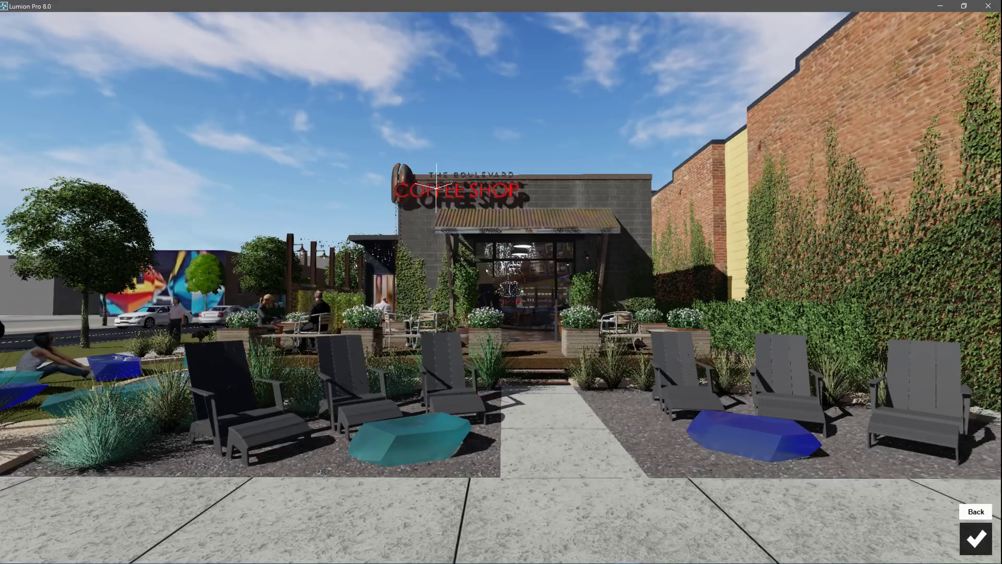
Step: Confirm the look-at point on the coffee shop sign, and adjust the Handheld Camera's Focal Length while previewing 1 - Flythrough
{"action": "left_click", "coordinate": [976, 539]}
{"action": "left_click", "coordinate": [22, 448]}
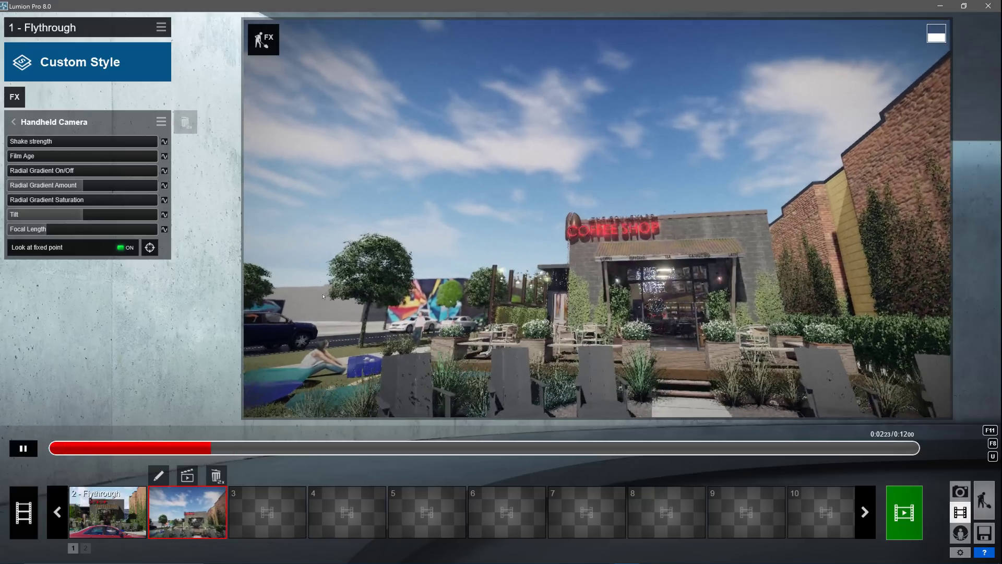
{"action": "left_click", "coordinate": [69, 228]}
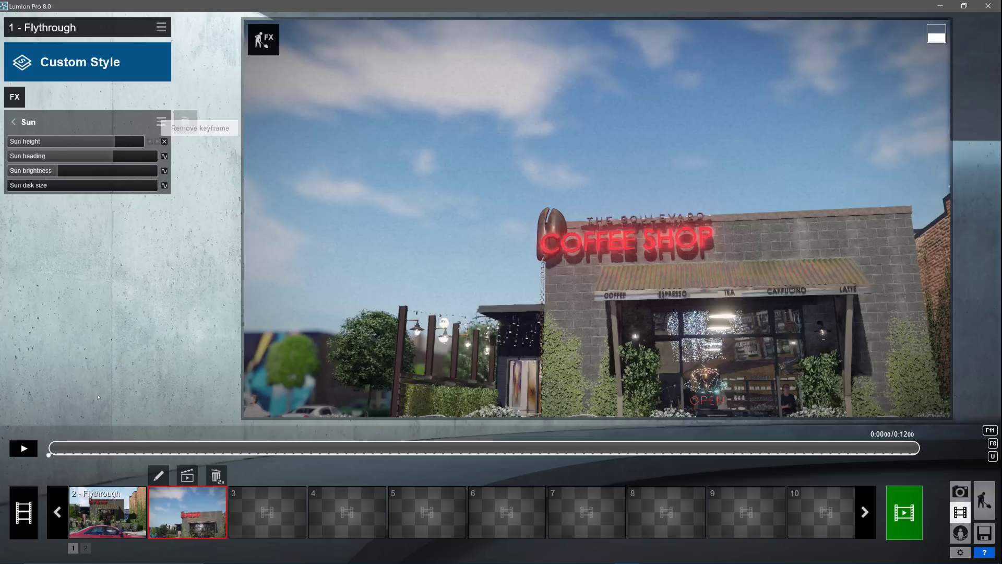
Step: Animate the Sun height in 1 - Flythrough with a keyframe at the end of the clip for a lower sun, and play it
{"action": "left_click", "coordinate": [58, 451]}
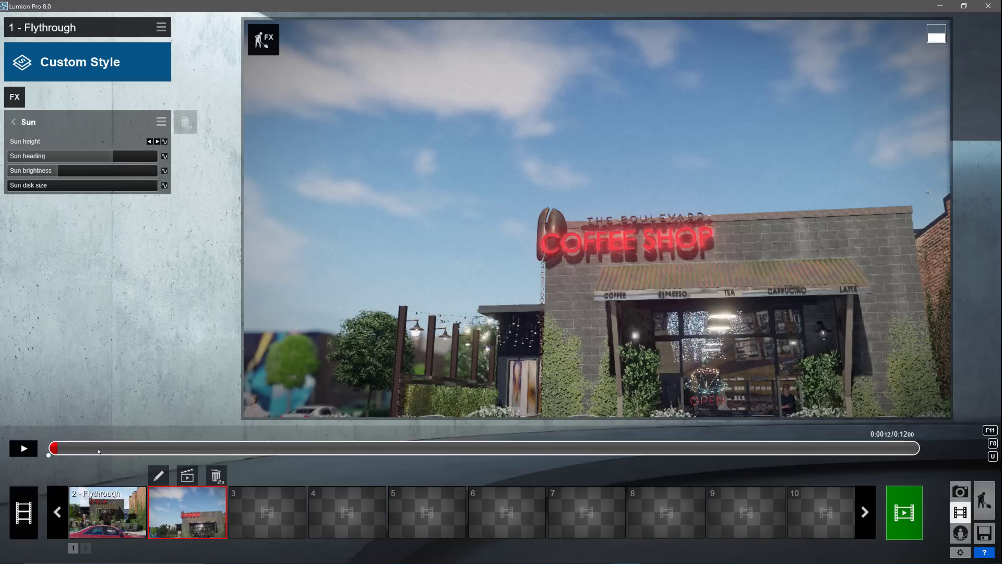
{"action": "left_click_drag", "start_coordinate": [291, 450], "coordinate": [947, 453]}
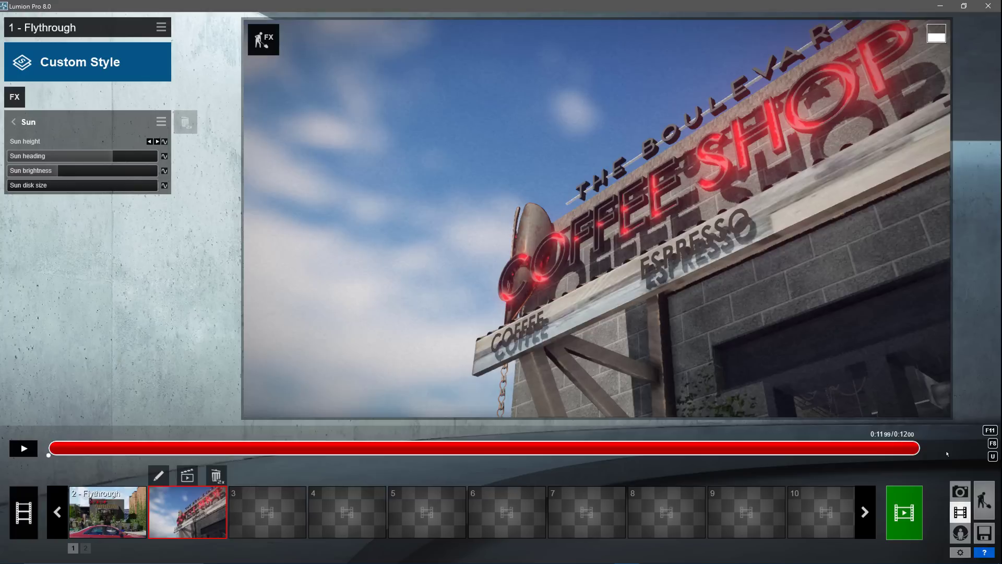
{"action": "left_click", "coordinate": [164, 141]}
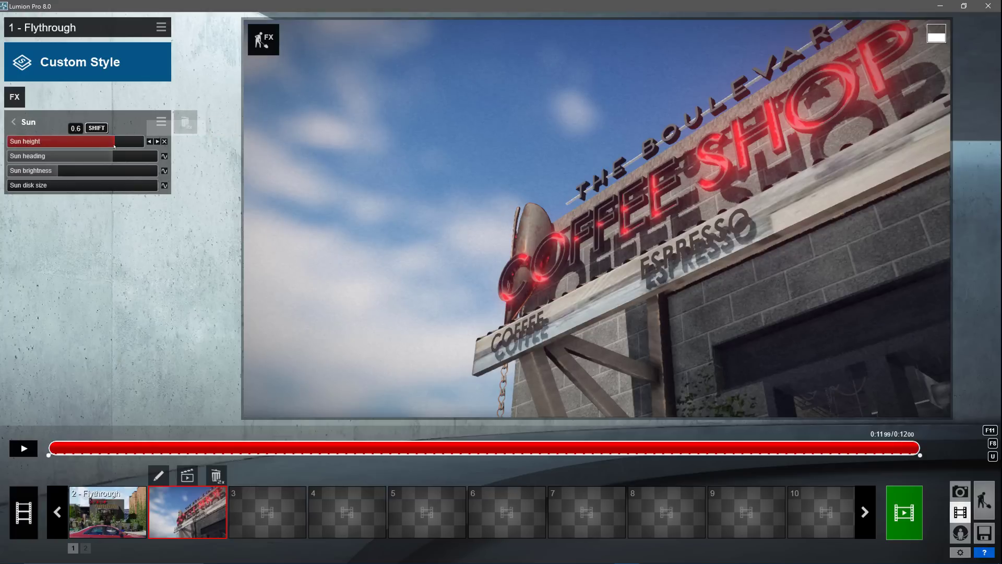
{"action": "left_click_drag", "start_coordinate": [116, 143], "coordinate": [85, 143]}
{"action": "left_click", "coordinate": [23, 448]}
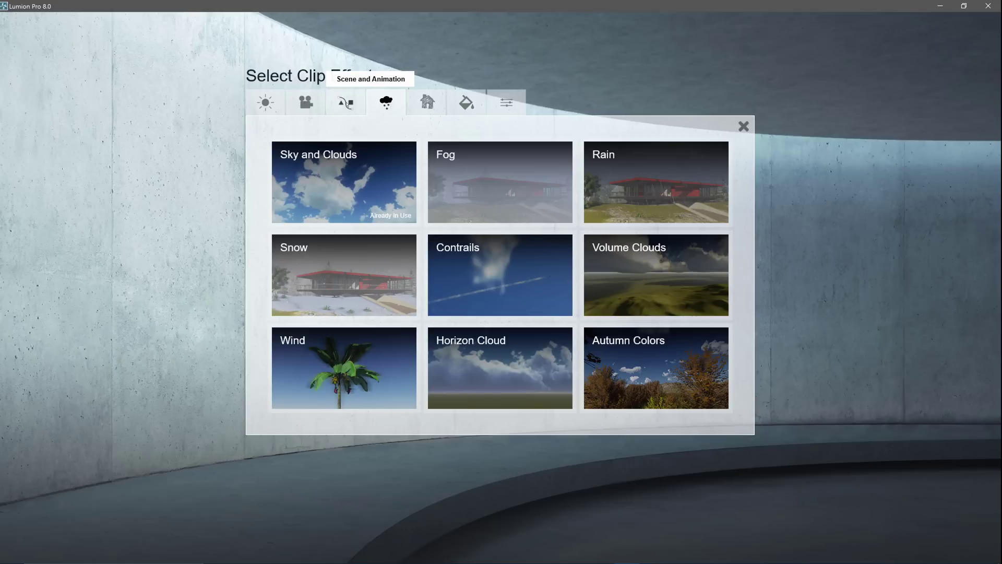
Step: Add a Mass Move path to 2 - Flythrough along the full length of the main road, 30.56 ft wide, and recalculate it
{"action": "left_click", "coordinate": [346, 102]}
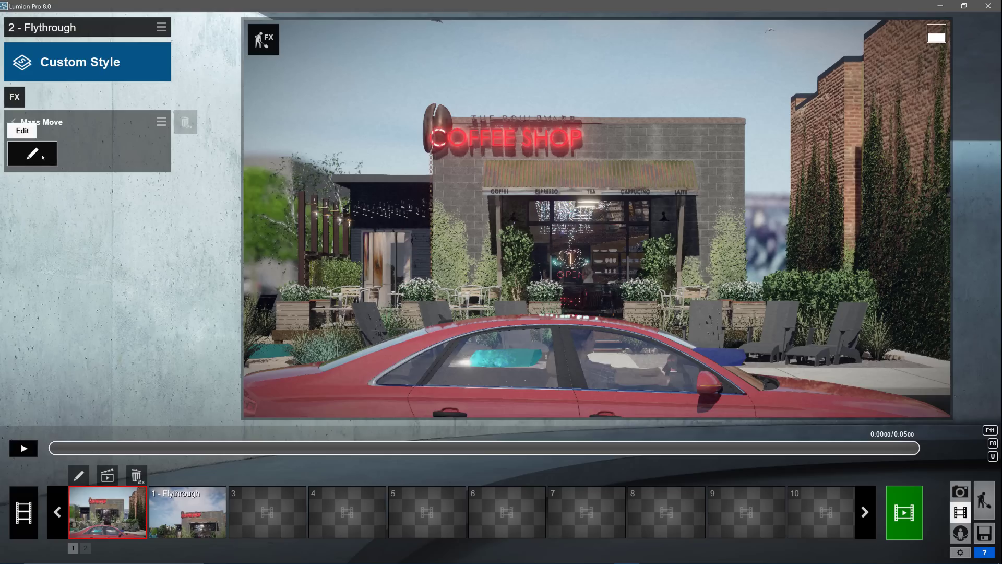
{"action": "left_click", "coordinate": [32, 153]}
{"action": "left_click", "coordinate": [932, 346]}
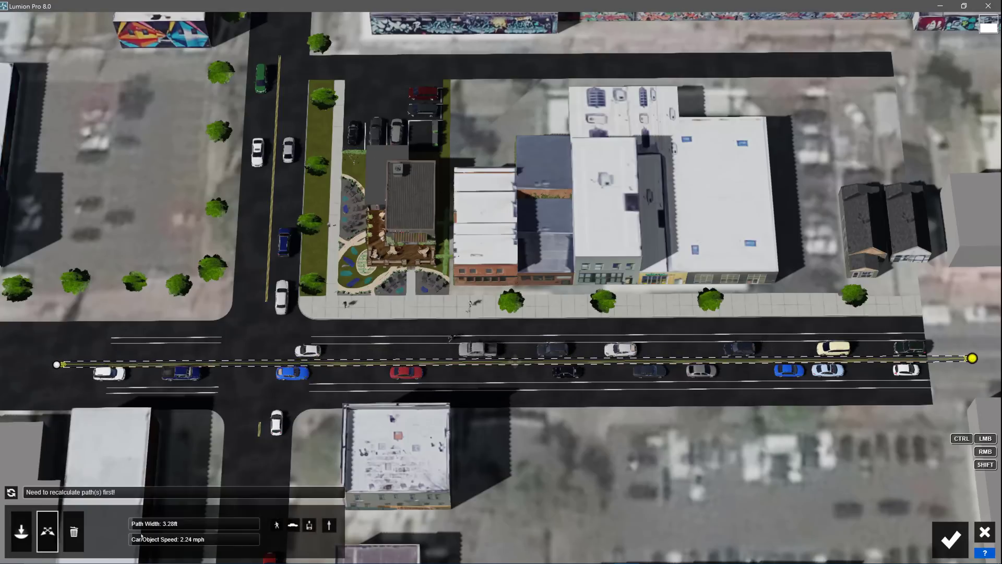
{"action": "left_click_drag", "start_coordinate": [162, 530], "coordinate": [261, 531]}
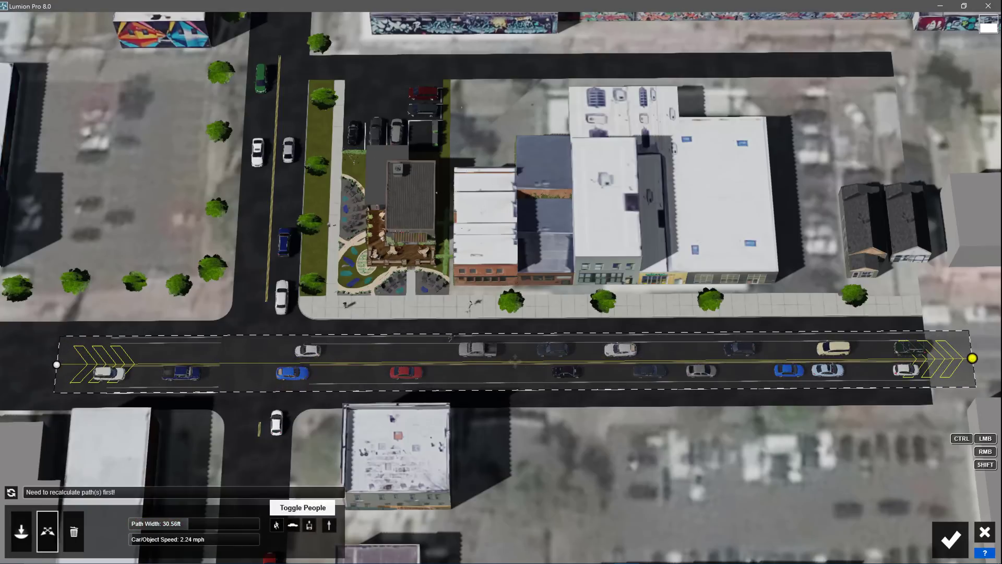
{"action": "left_click", "coordinate": [11, 492]}
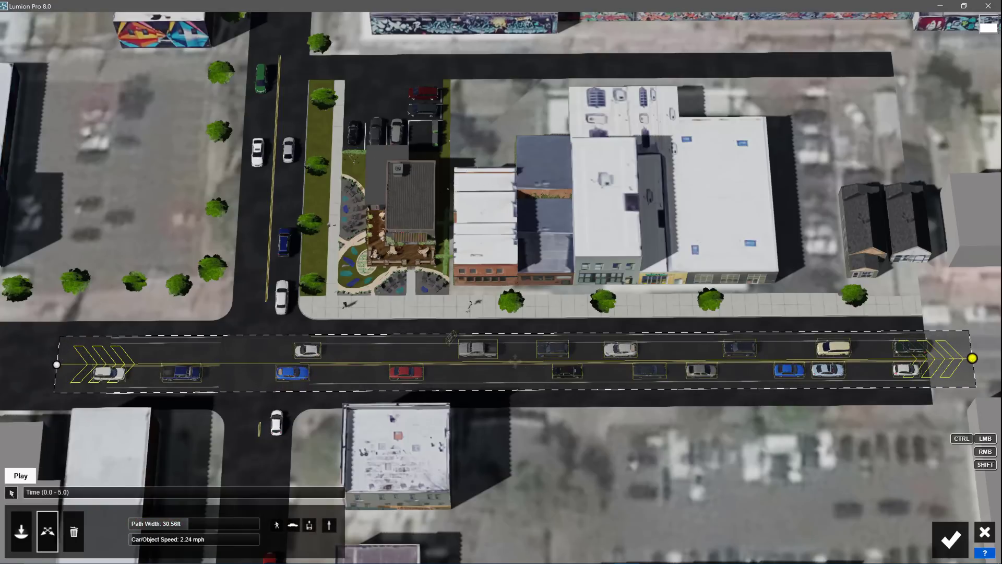
Step: Make the road's Mass Move path dual direction with a higher car/object speed, and play 2 - Flythrough
{"action": "left_click", "coordinate": [328, 525]}
{"action": "left_click", "coordinate": [11, 491]}
{"action": "left_click", "coordinate": [169, 539]}
{"action": "left_click_drag", "start_coordinate": [170, 539], "coordinate": [176, 539]}
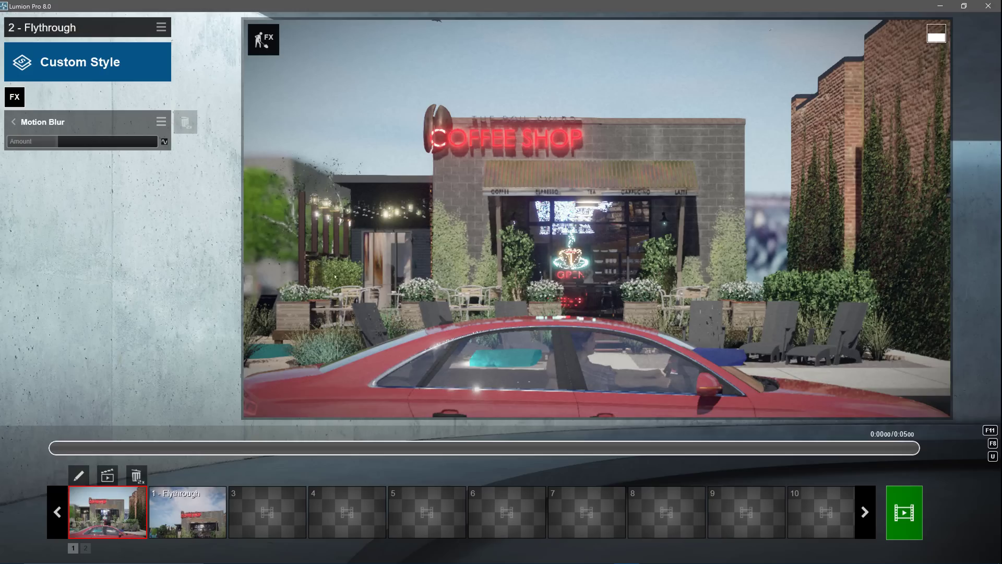
{"action": "left_click", "coordinate": [23, 448]}
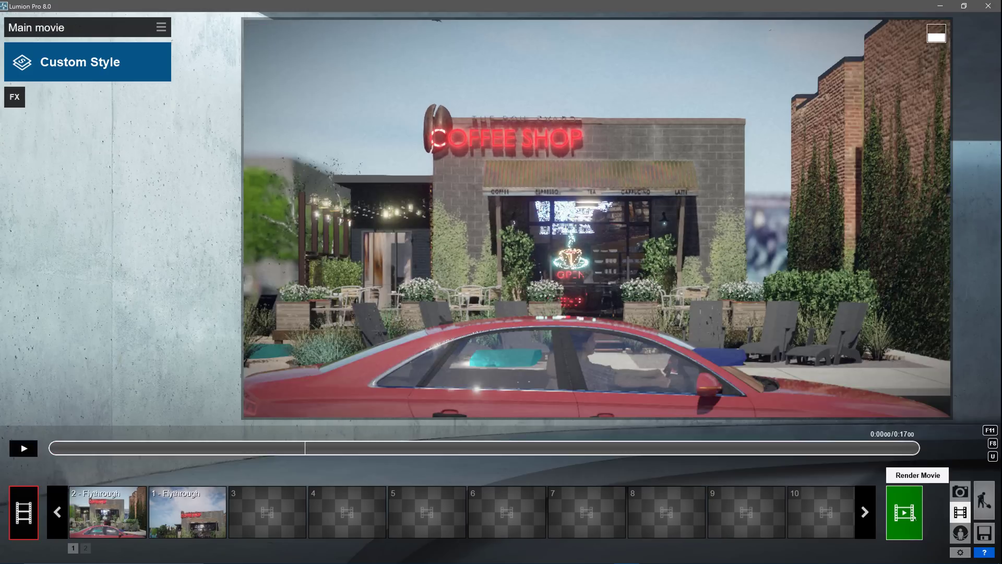
Step: Choose the output quality and render the entire movie in Ultra HD (4k) as the MP4 file BLVD Coffee Shop
{"action": "left_click", "coordinate": [914, 517]}
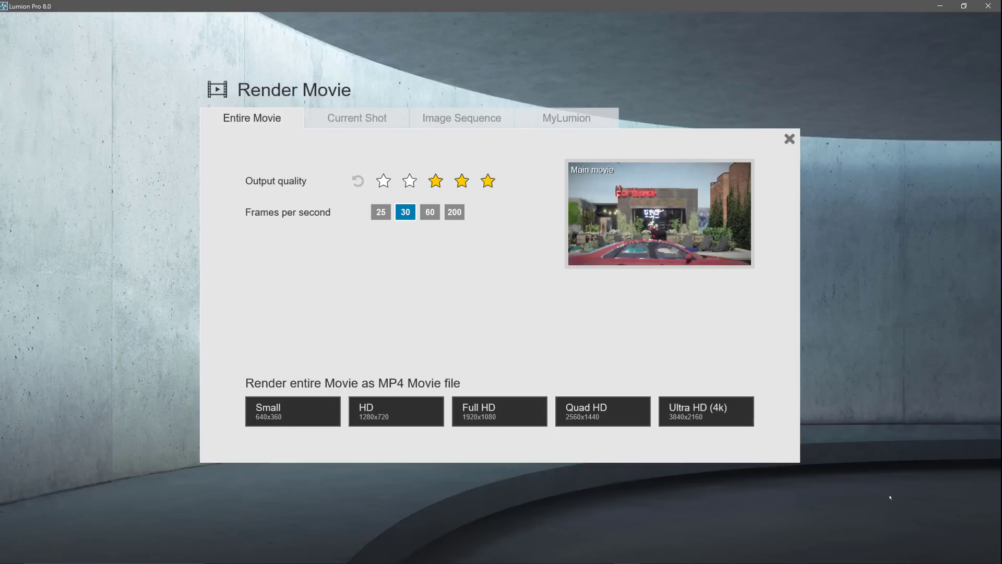
{"action": "left_click", "coordinate": [384, 182]}
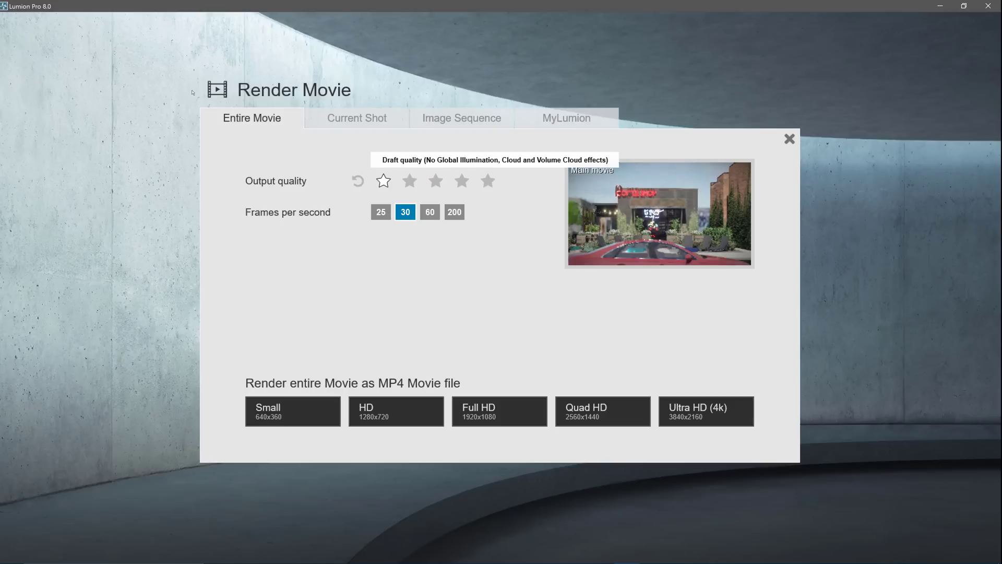
{"action": "left_click", "coordinate": [411, 182]}
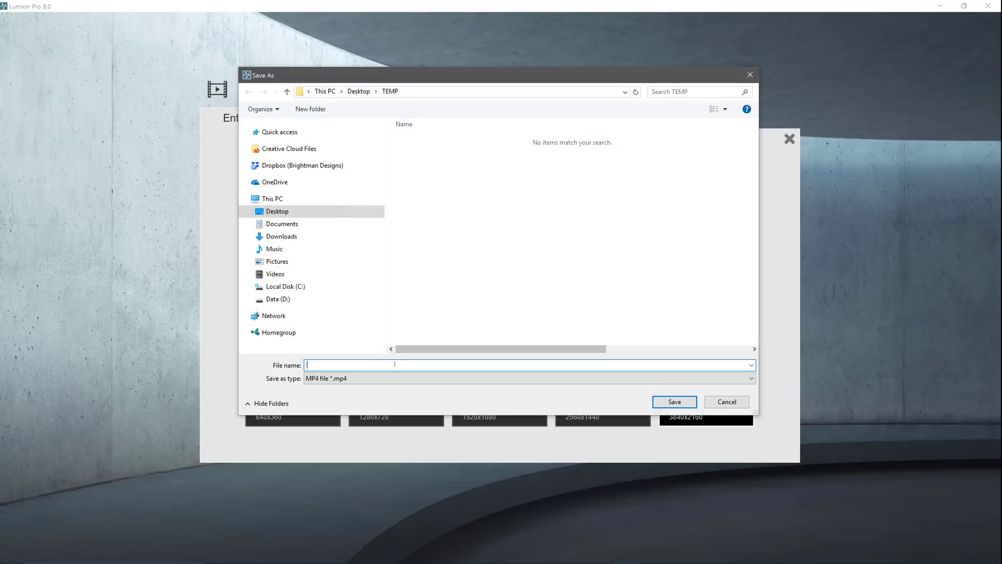
{"action": "type", "text": "BLVD Coffee Shop"}
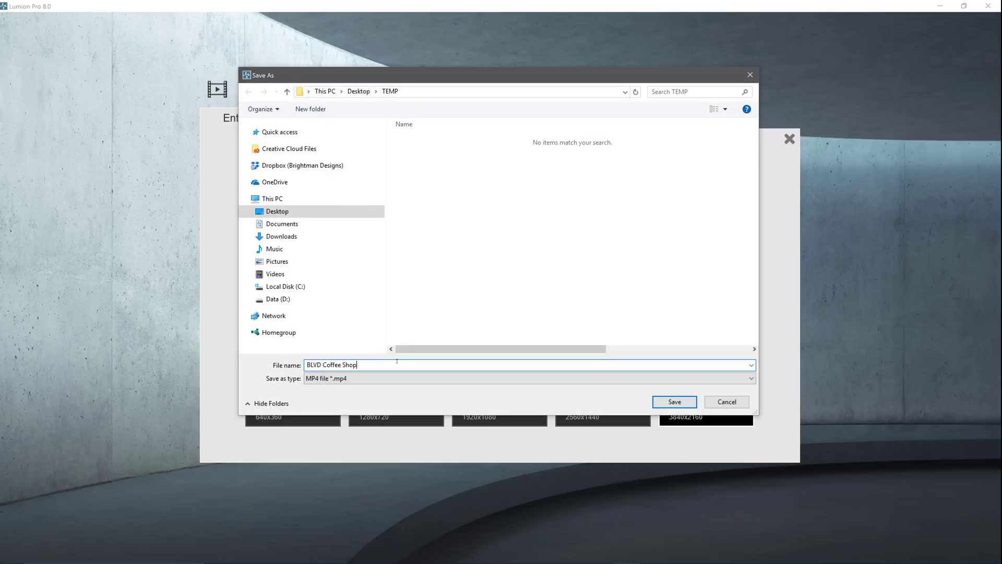
{"action": "key", "text": "Return"}
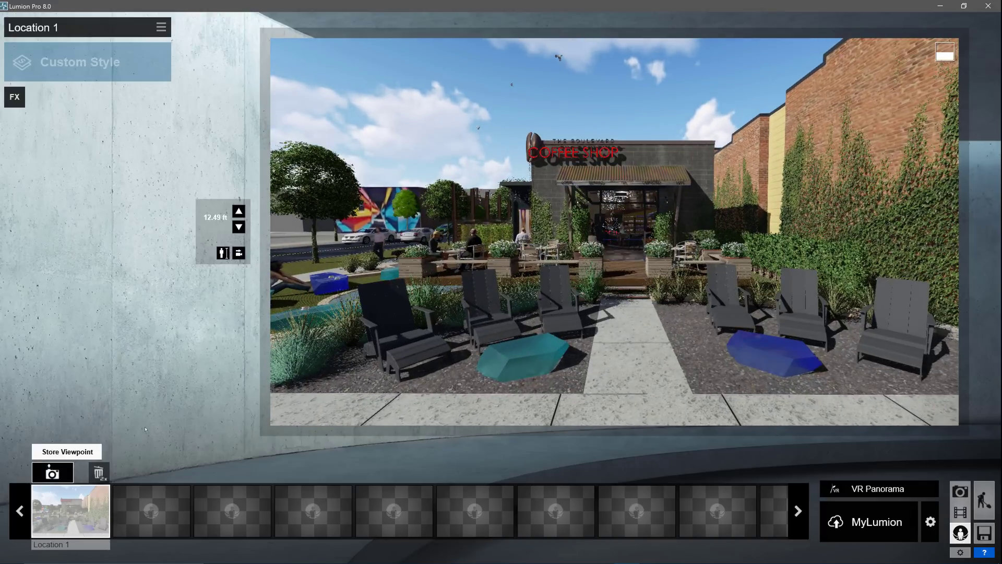
Step: Store panorama viewpoints in front of the shop entrance as Location 2 and facing the neon coffee cup wall as Location 3
{"action": "key", "text": "w"}
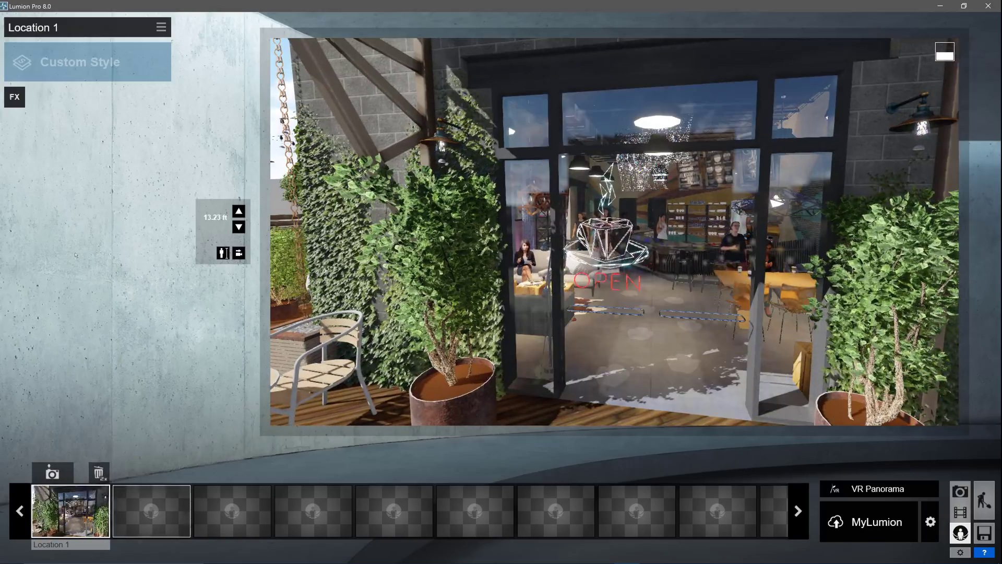
{"action": "left_click", "coordinate": [152, 510]}
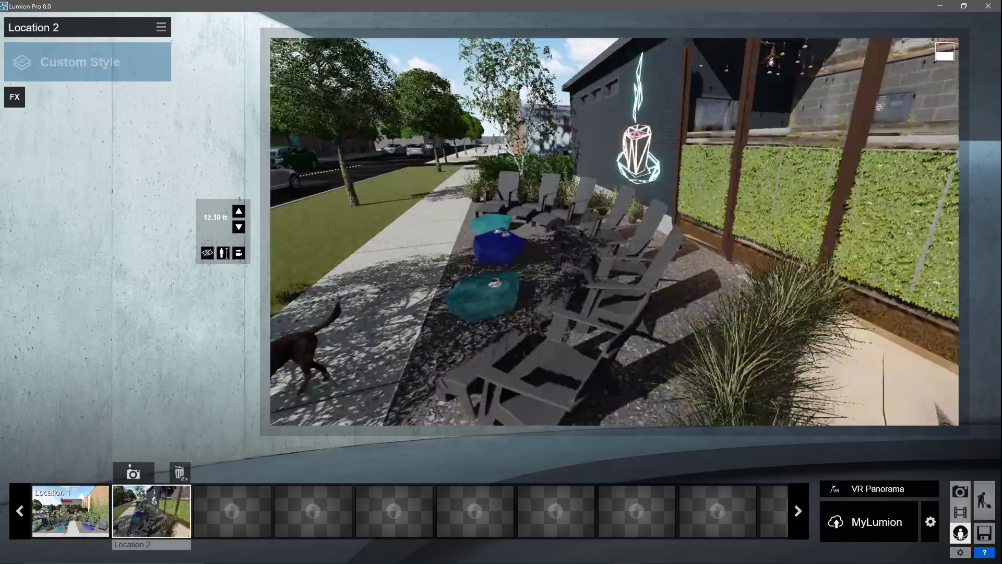
{"action": "key", "text": "w"}
{"action": "left_click", "coordinate": [232, 510]}
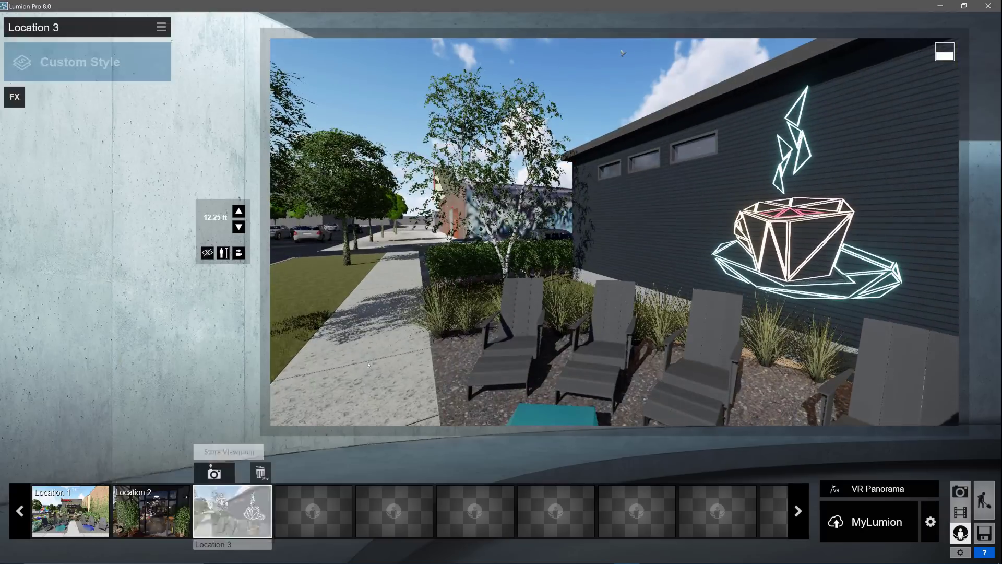
Step: Store panorama viewpoints beside the lily pond and terrace as Location 4 and in the front garden as Location 5
{"action": "right_click_drag", "start_coordinate": [383, 340], "coordinate": [291, 340]}
{"action": "key", "text": "w"}
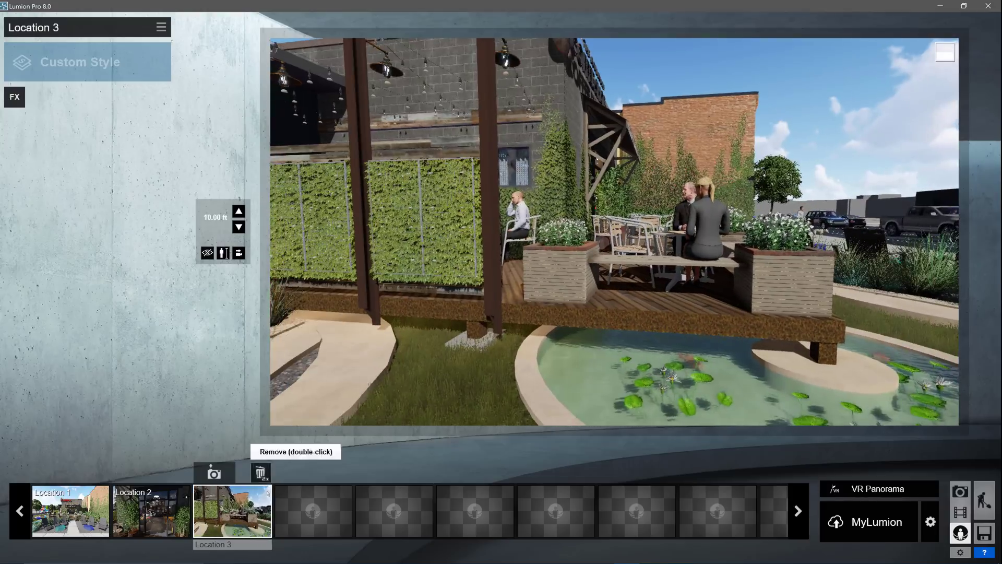
{"action": "left_click", "coordinate": [291, 510]}
{"action": "key", "text": "w"}
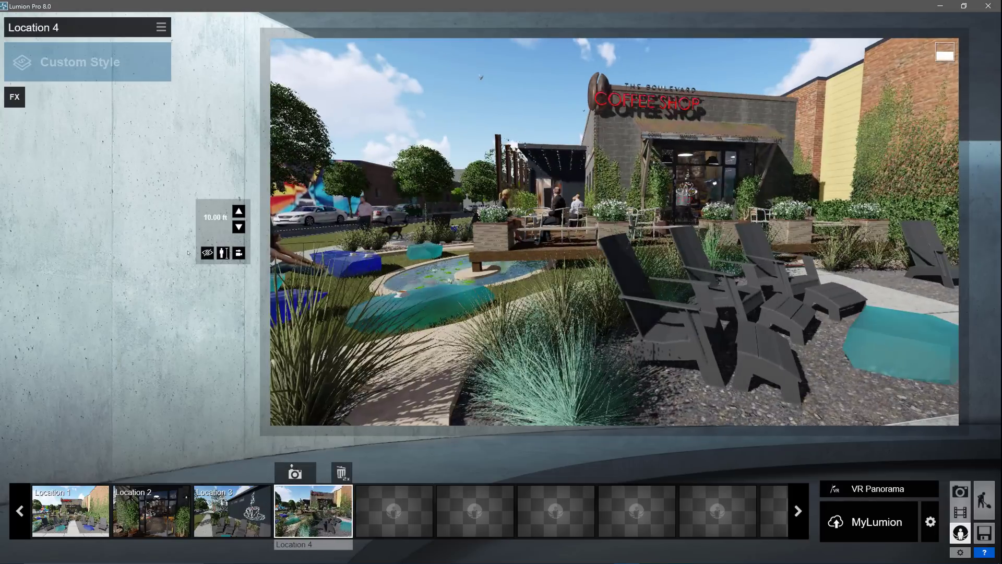
{"action": "left_click", "coordinate": [394, 510]}
Step: Store a panorama viewpoint inside the coffee shop facing the sofa lounge by the entrance as Location 6
{"action": "key", "text": "w"}
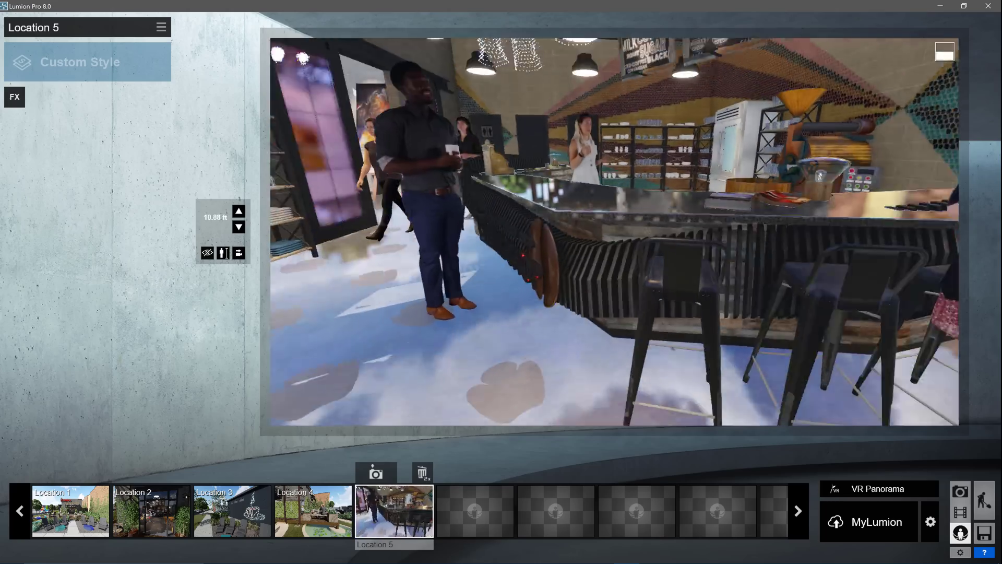
{"action": "key", "text": "w"}
{"action": "left_click", "coordinate": [474, 511]}
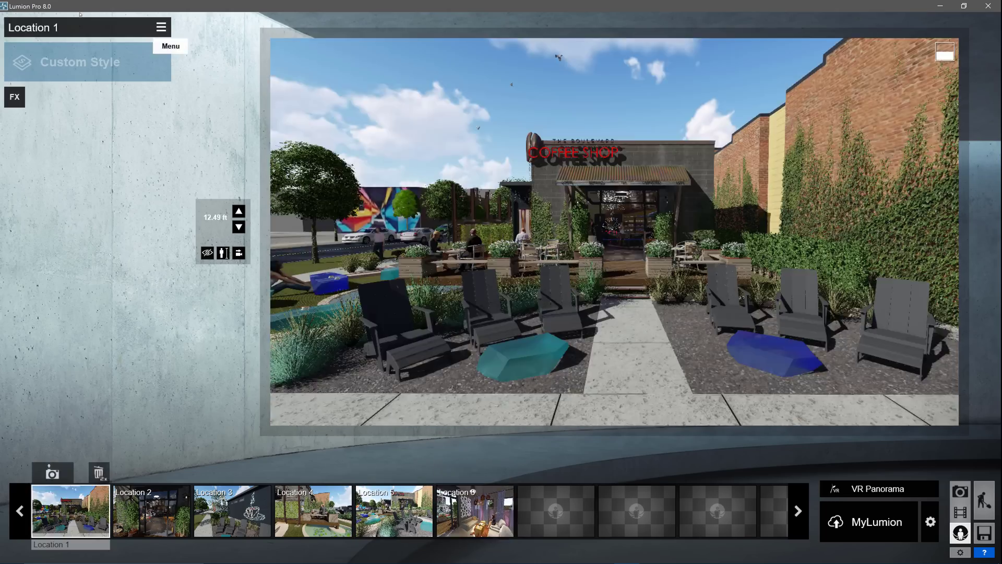
Step: Load saved effects files into panorama Location 1 and Location 2
{"action": "left_click", "coordinate": [161, 27]}
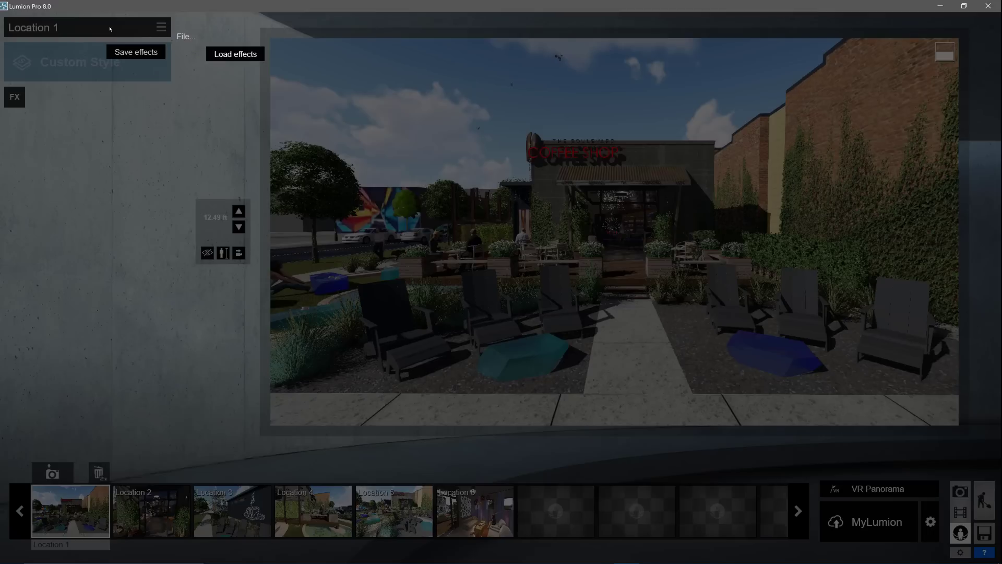
{"action": "left_click", "coordinate": [235, 54]}
{"action": "key", "text": "Return"}
{"action": "left_click", "coordinate": [151, 511]}
{"action": "left_click", "coordinate": [161, 27]}
{"action": "left_click", "coordinate": [239, 55]}
{"action": "double_click", "coordinate": [416, 139]}
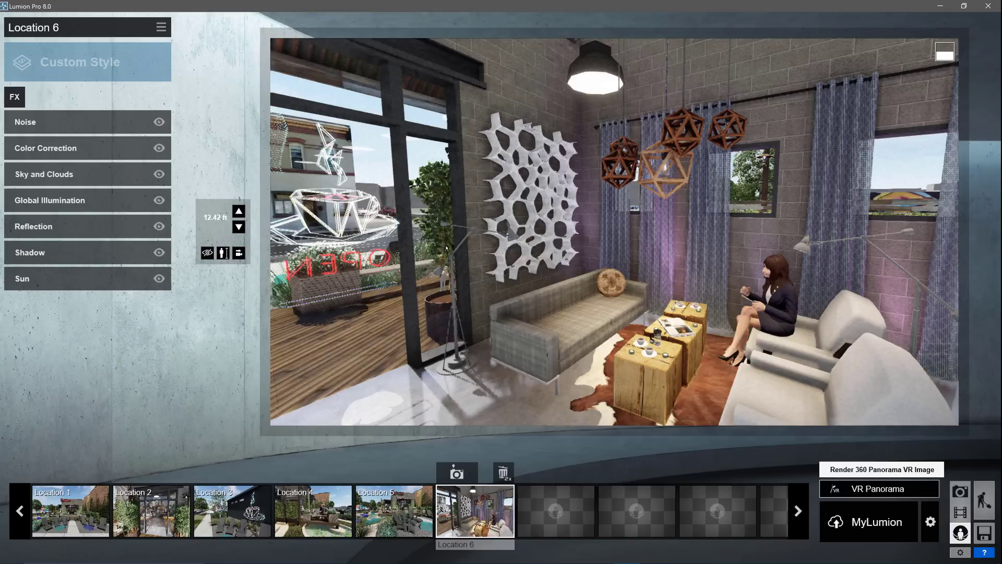
Step: Set the VR panorama quality to Draft with stereoscopic on at 4096x4096 for a Generic VR Device, and start its render
{"action": "left_click", "coordinate": [880, 489]}
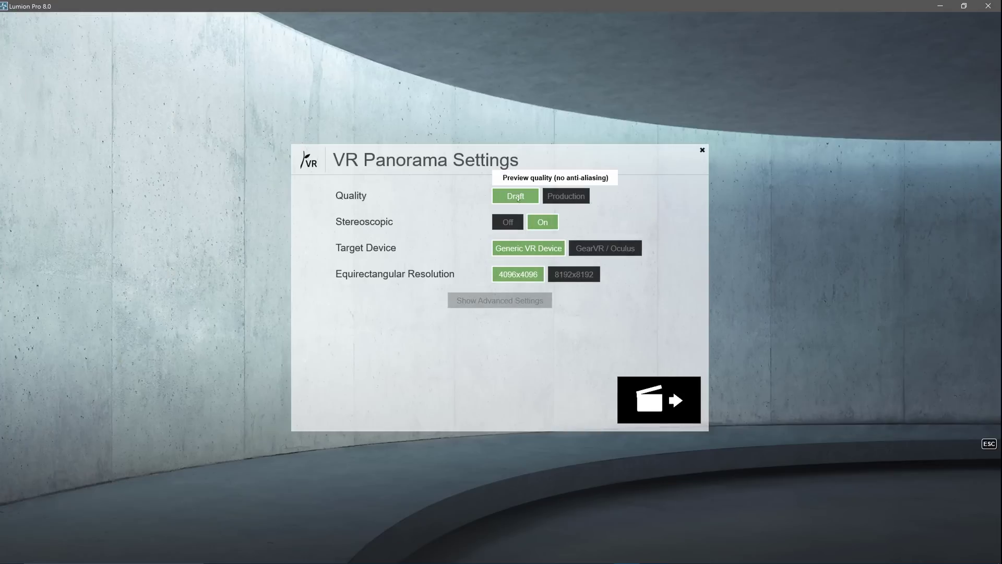
{"action": "left_click", "coordinate": [566, 196]}
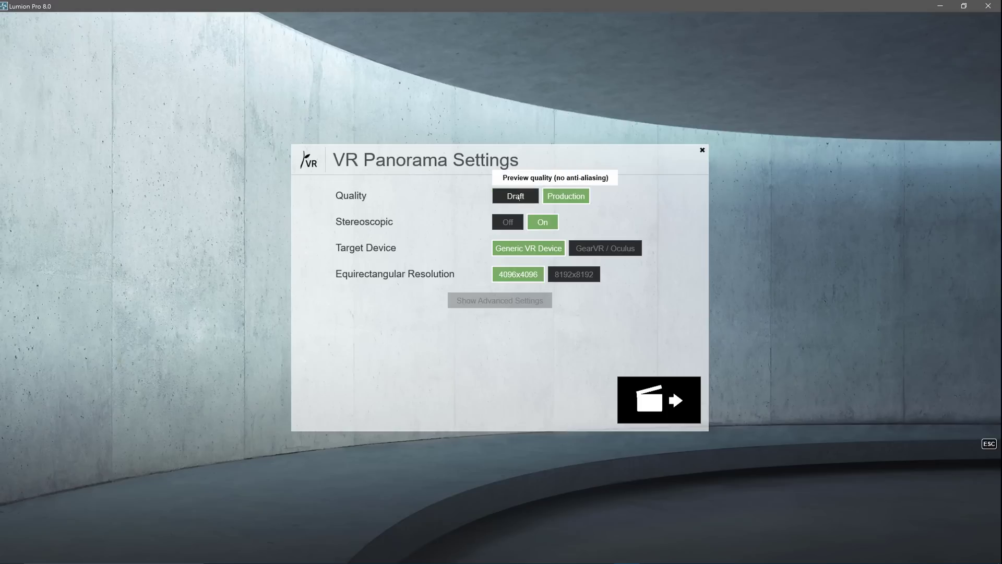
{"action": "left_click", "coordinate": [518, 197]}
{"action": "left_click", "coordinate": [659, 398]}
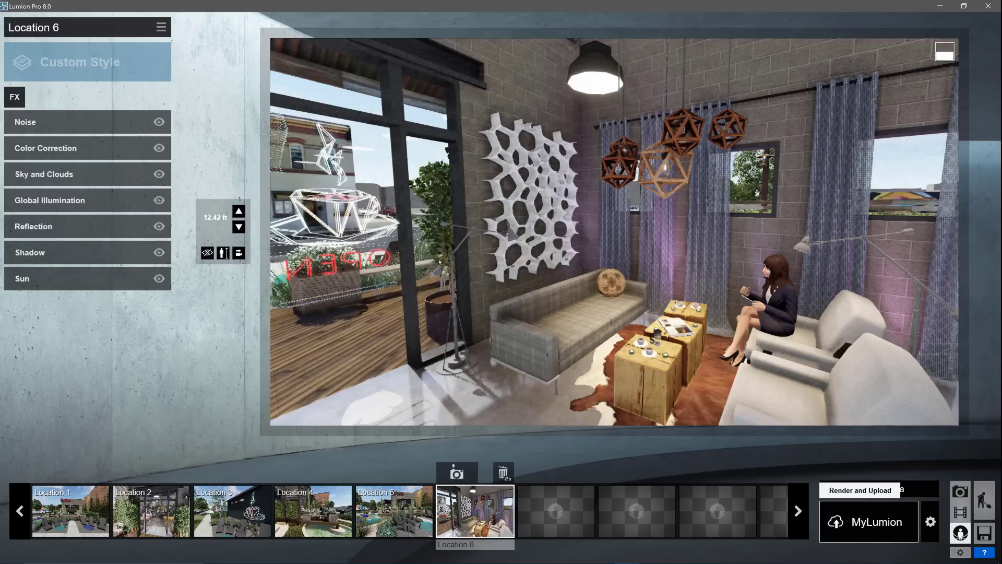
Step: Render and upload the panorama locations to MyLumion in Draft quality under the title BLVD Coffee Shop
{"action": "left_click", "coordinate": [869, 521]}
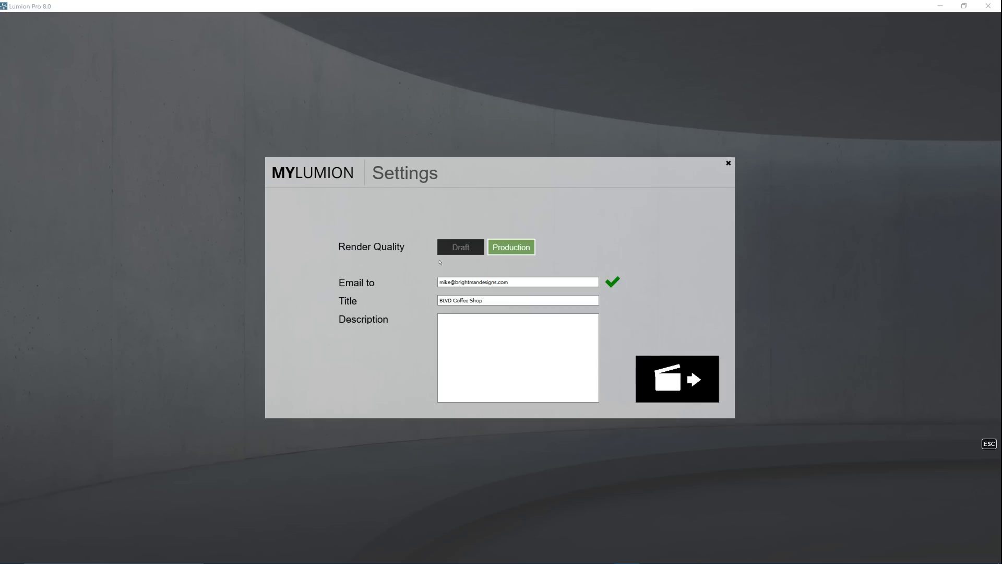
{"action": "left_click", "coordinate": [461, 247]}
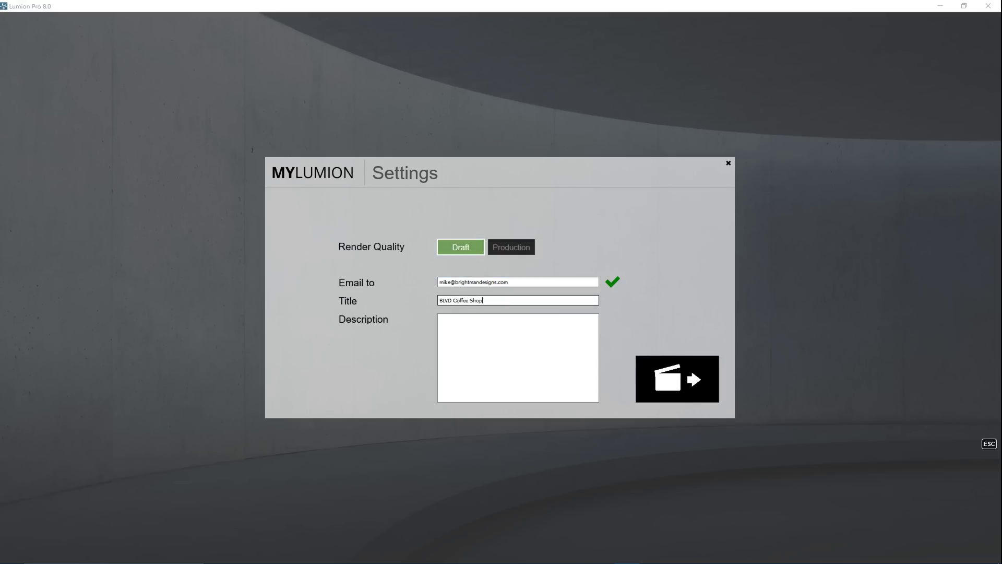
{"action": "left_click", "coordinate": [678, 379]}
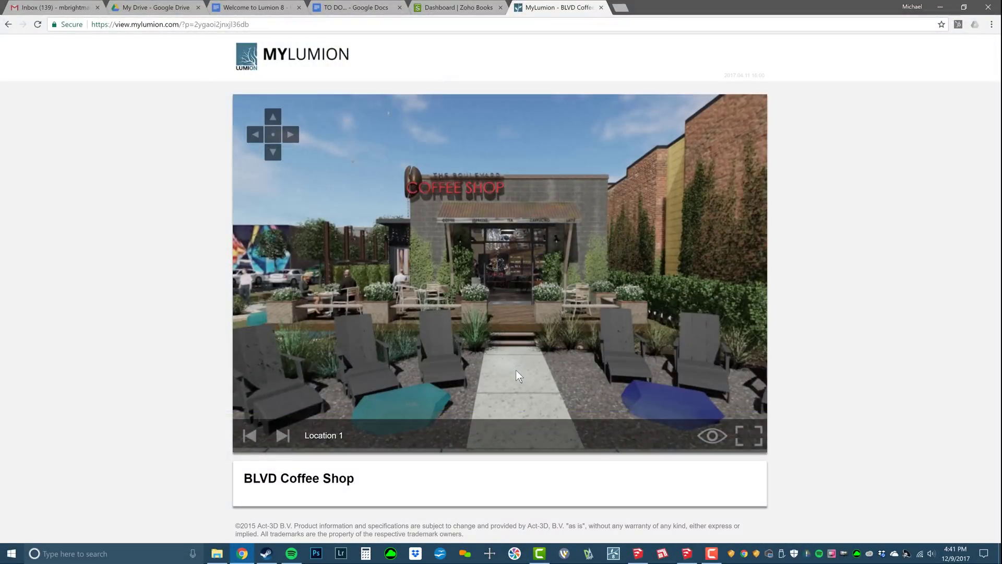
Step: Switch to Chrome, look around the BLVD Coffee Shop panorama on MyLumion with viewpoints enabled, and jump to the shop entrance viewpoint
{"action": "left_click_drag", "start_coordinate": [515, 369], "coordinate": [438, 282]}
{"action": "left_click", "coordinate": [712, 435]}
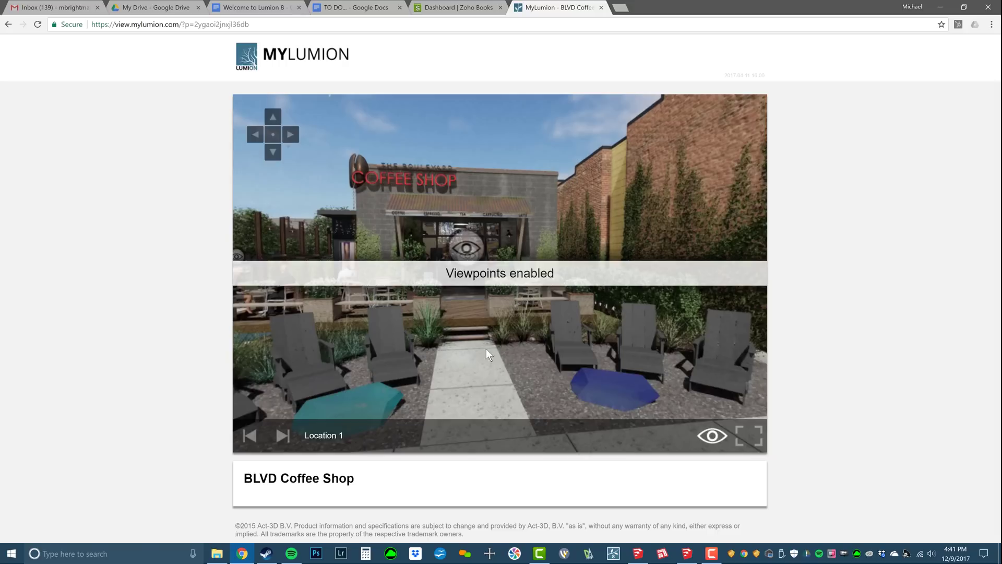
{"action": "left_click_drag", "start_coordinate": [399, 332], "coordinate": [589, 324]}
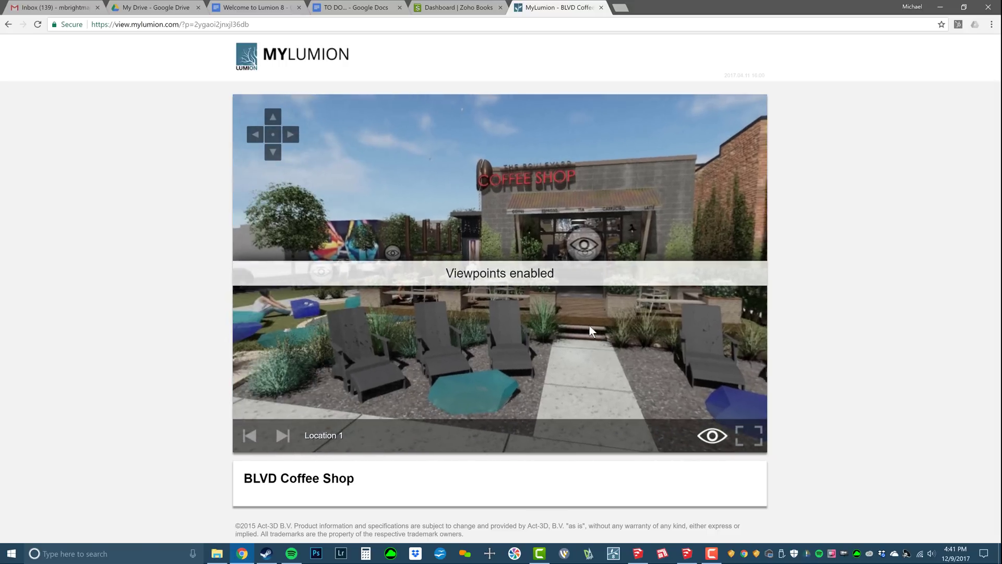
{"action": "left_click", "coordinate": [580, 252]}
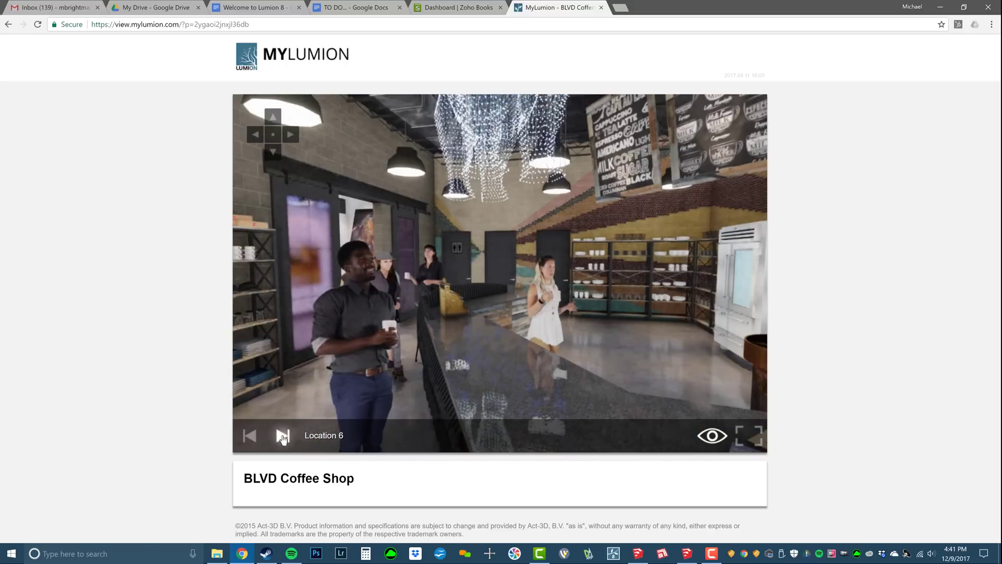
Step: Advance through the next BLVD Coffee Shop panorama locations, and open that project's details for editing on the MyLumion management page
{"action": "left_click", "coordinate": [282, 437]}
{"action": "left_click", "coordinate": [282, 437]}
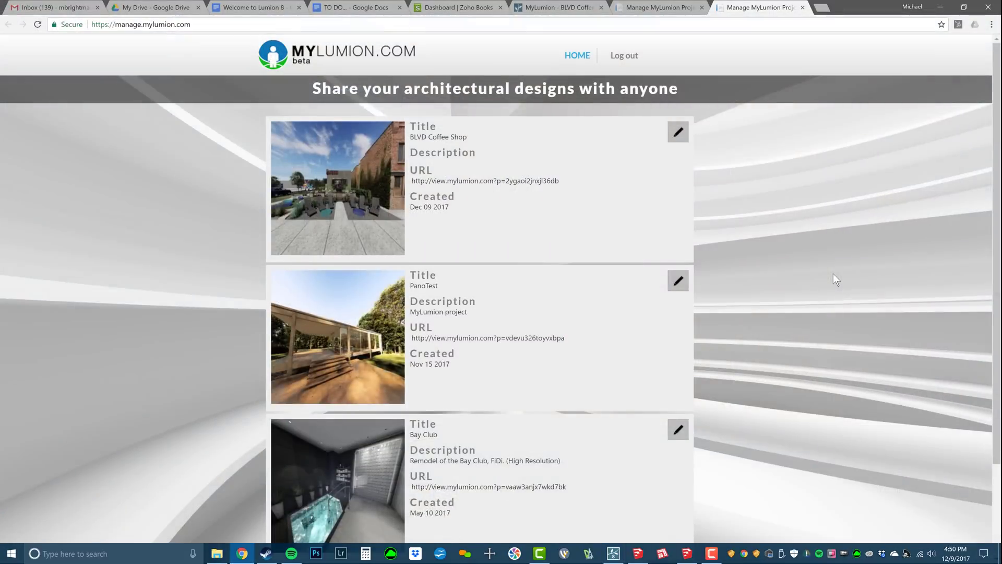
{"action": "scroll", "coordinate": [833, 273], "scroll_direction": "down", "scroll_amount": 5}
{"action": "scroll", "coordinate": [833, 274], "scroll_direction": "up", "scroll_amount": 3}
{"action": "left_click", "coordinate": [678, 132]}
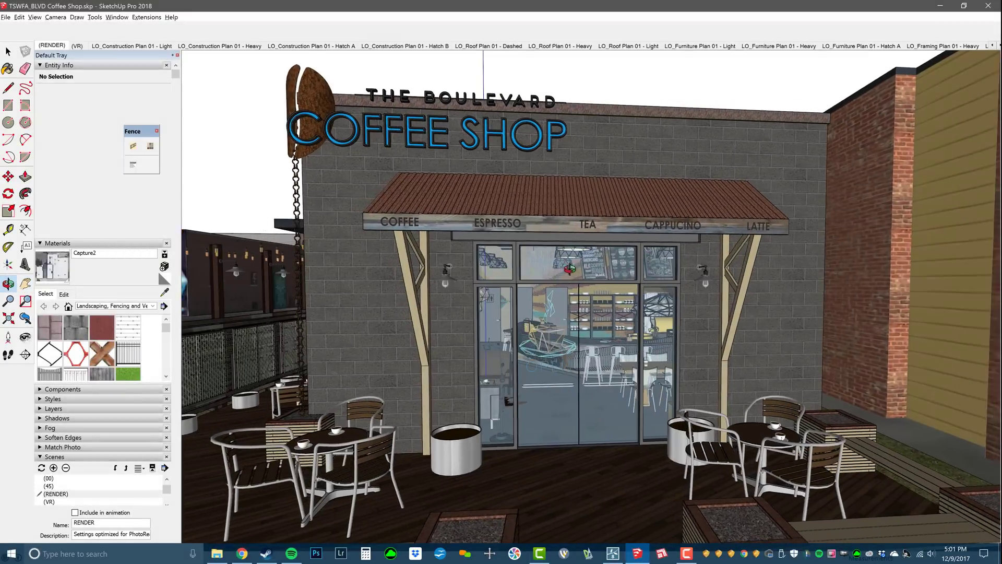
Step: Switch to SketchUp, delete the awning component over the coffee shop entrance, and undo the deletion
{"action": "mouse_move", "coordinate": [570, 268]}
{"action": "left_mouse_down"}
{"action": "mouse_move", "coordinate": [595, 268]}
{"action": "mouse_move", "coordinate": [499, 275]}
{"action": "mouse_move", "coordinate": [648, 219]}
{"action": "left_mouse_up"}
{"action": "key", "text": "space"}
{"action": "left_click", "coordinate": [647, 220]}
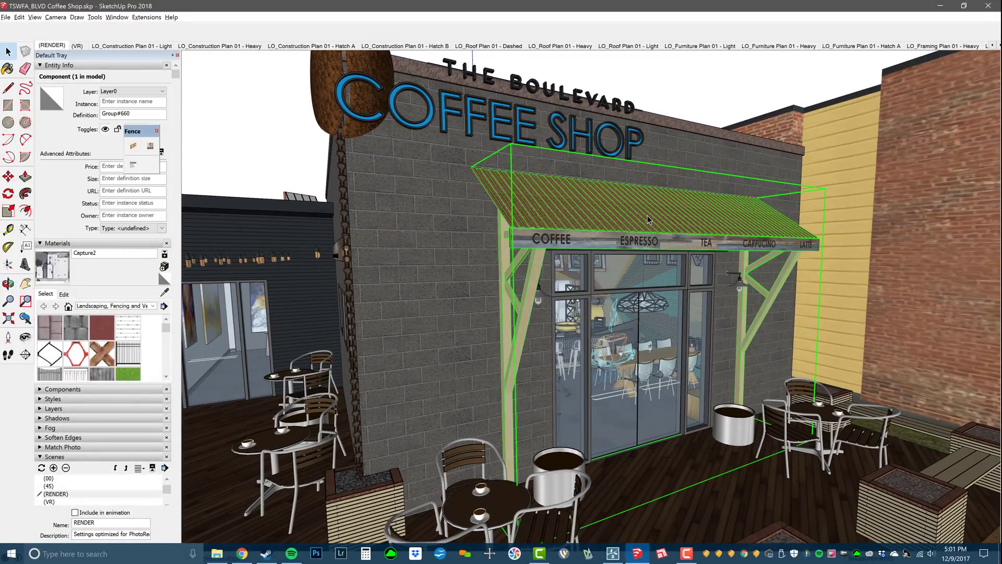
{"action": "key", "text": "Delete"}
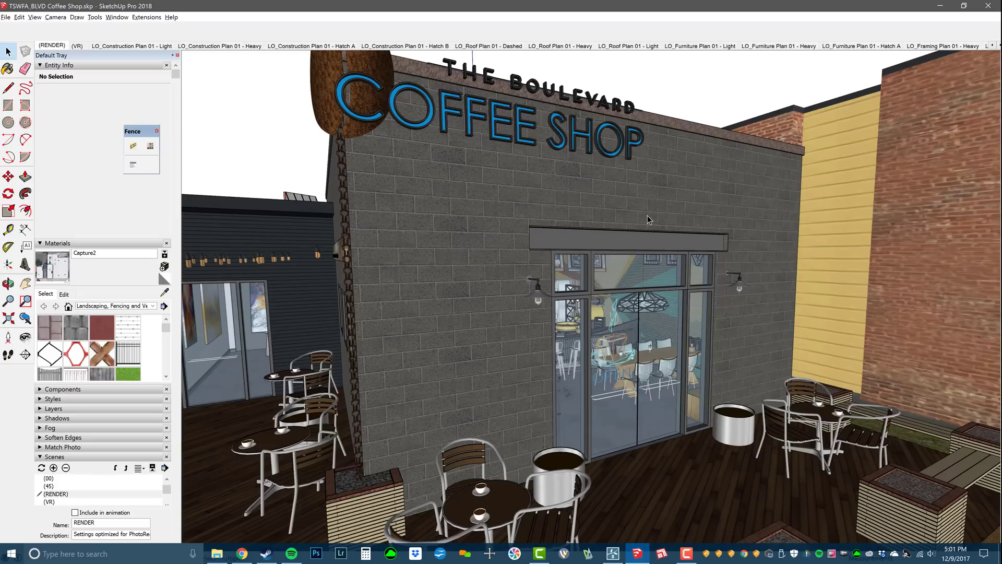
{"action": "key", "text": "ctrl+z"}
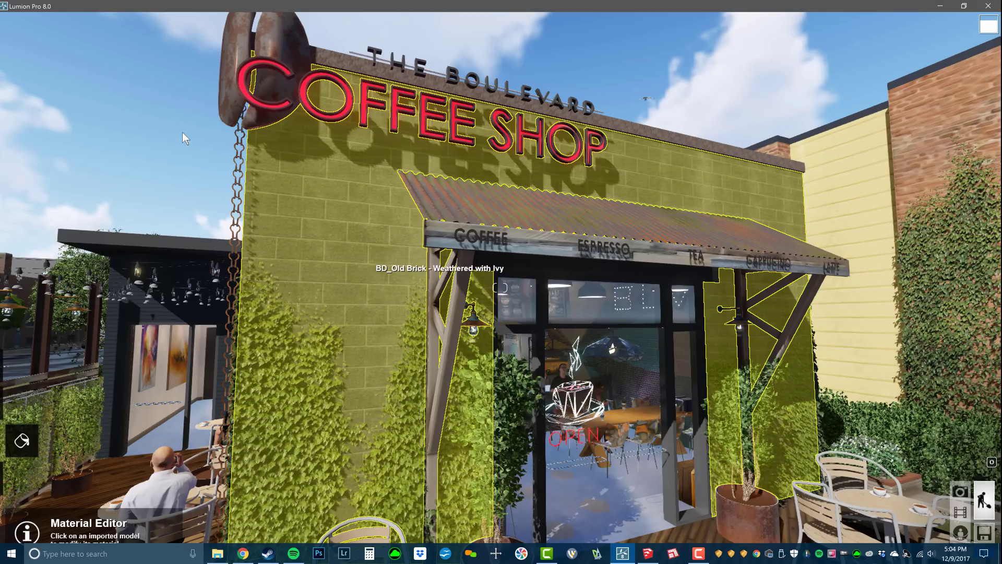
Step: Switch to Lumion and look around the storefront sign and awning in panorama Location 2
{"action": "left_click", "coordinate": [183, 134]}
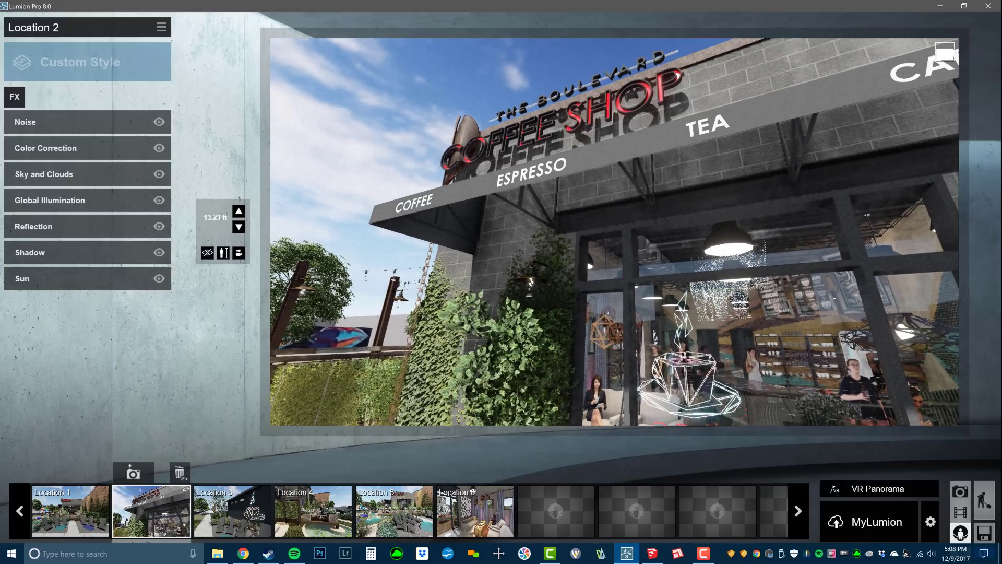
{"action": "right_click_drag", "start_coordinate": [609, 165], "coordinate": [618, 152]}
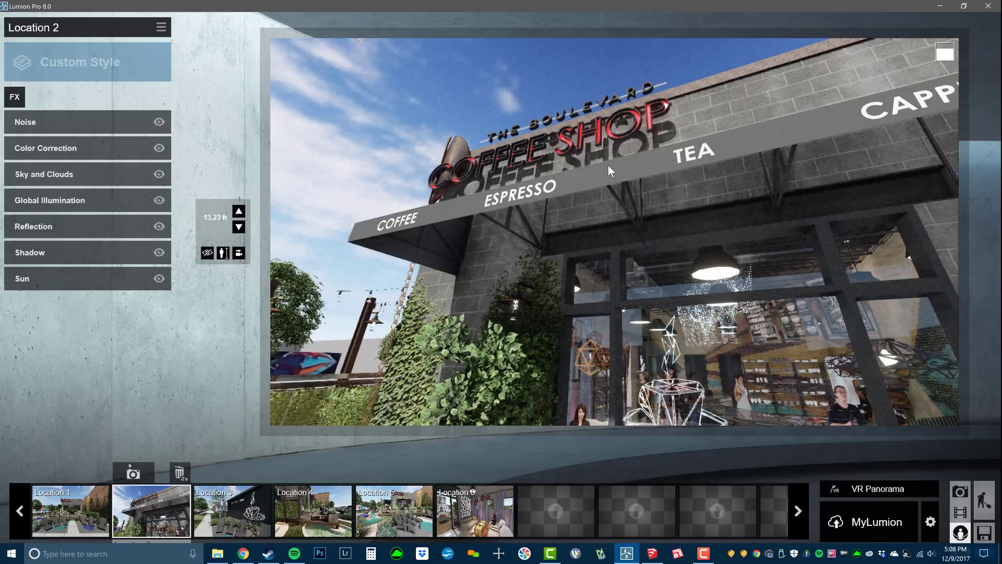